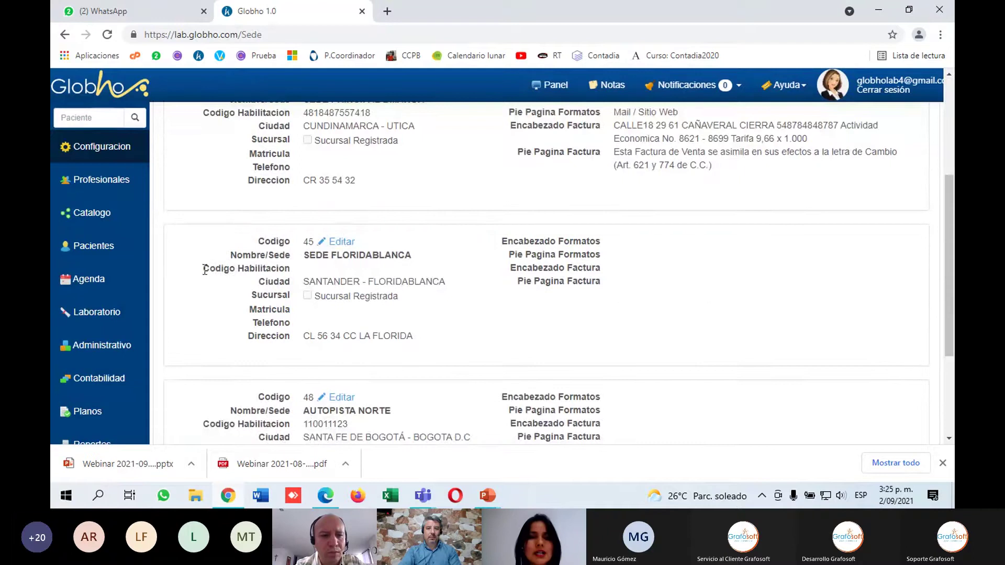
Review the Codigo Habilitacion field of the SEDE FLORIDABLANCA and AUTOPISTA NORTE sites.
drag(205, 269, 334, 268)
scroll(330, 262, down, 1)
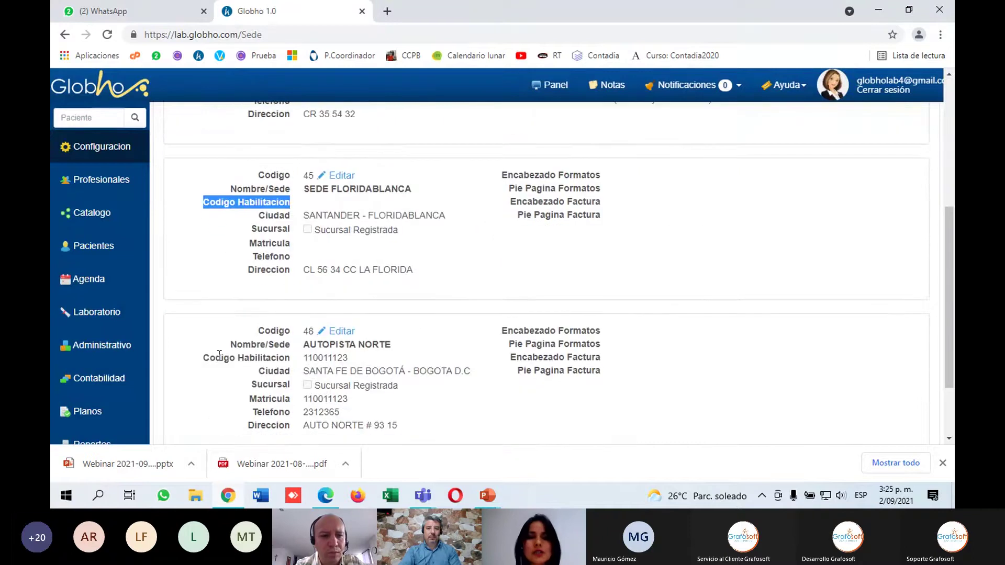
drag(200, 359, 355, 357)
scroll(423, 351, up, 5)
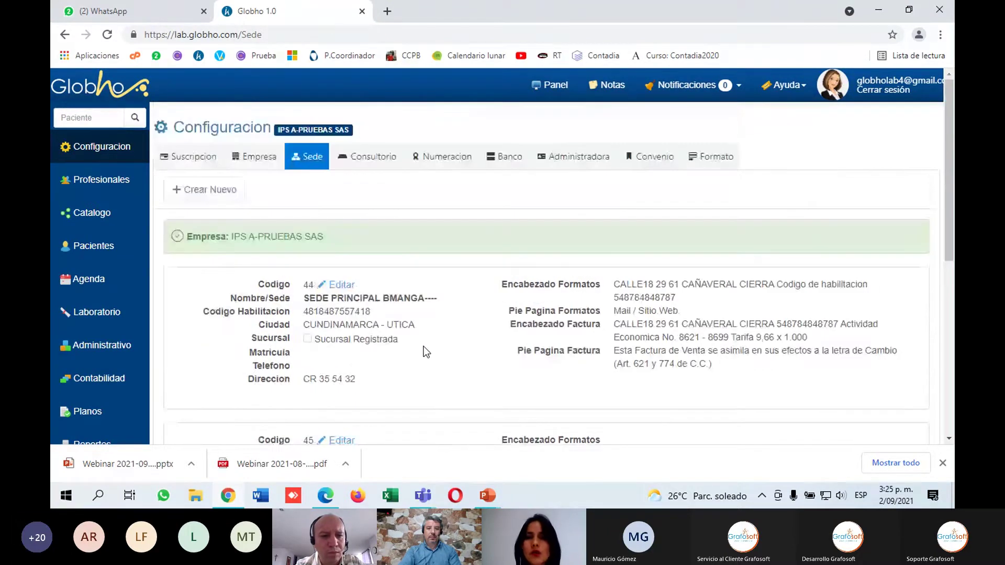
Switch to the PowerPoint slideshow and advance to the slide about field 2, Tipo de documento de identificación del usuario.
click(497, 497)
click(532, 441)
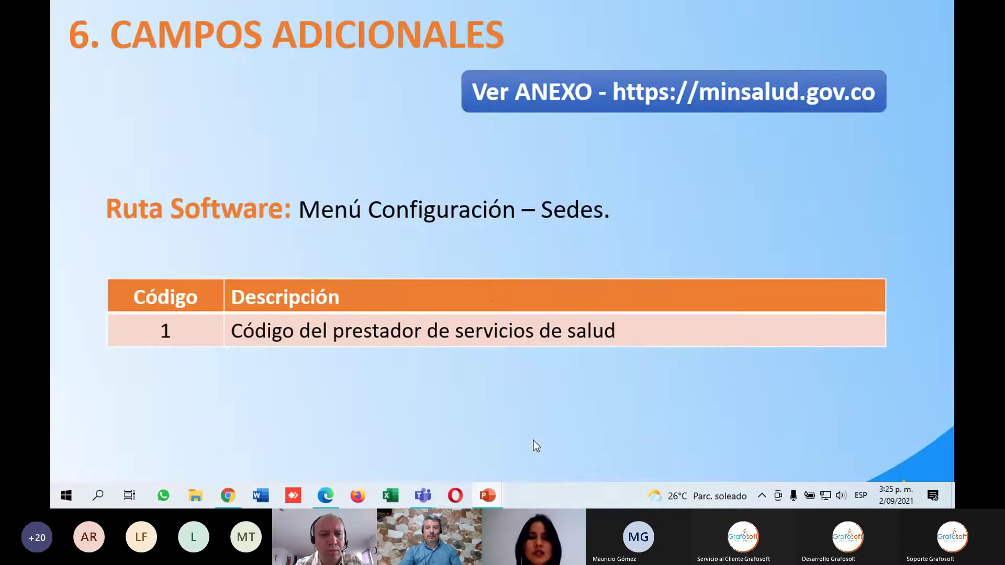
click(504, 281)
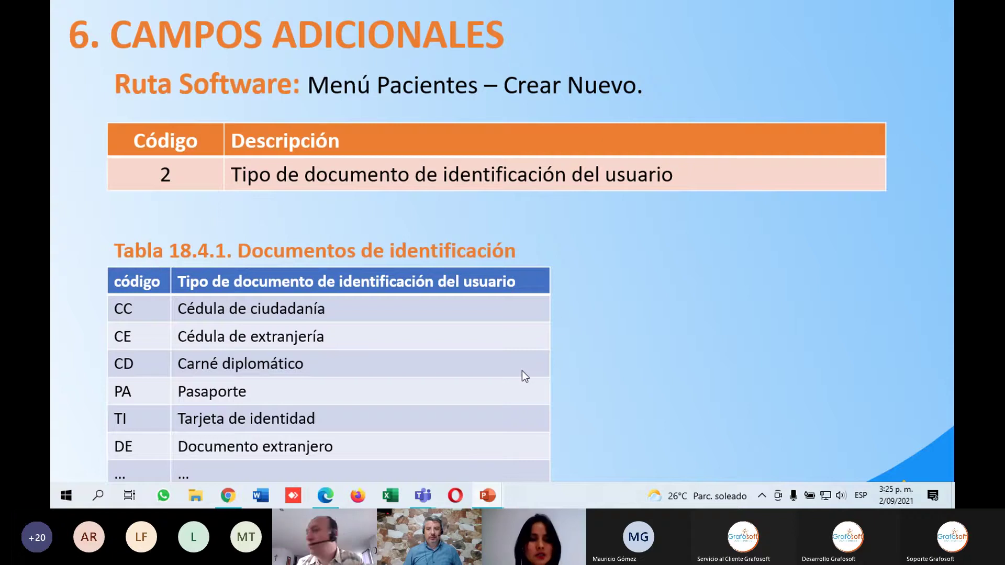
Switch to the Resolución 506 technical annex PDF in Edge and find table 18.4.1, Documentos de identificación.
key(alt+Tab)
click(716, 218)
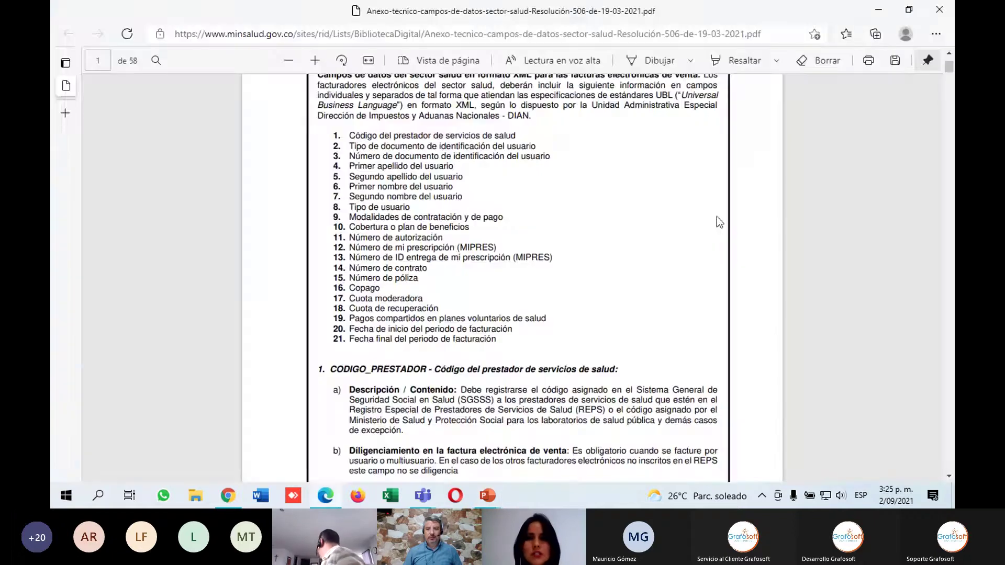
scroll(499, 201, down, 20)
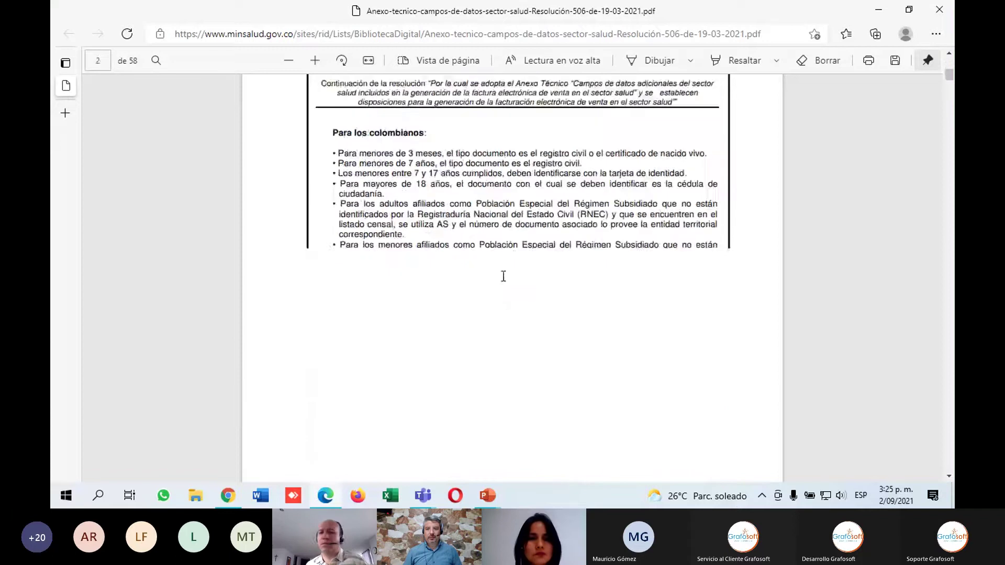
scroll(500, 273, down, 10)
scroll(500, 277, up, 5)
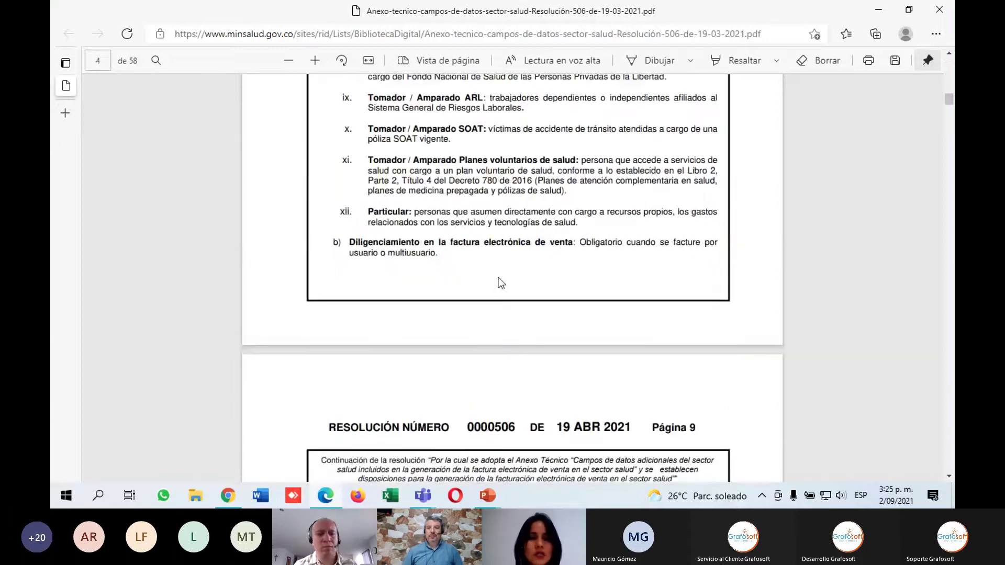
scroll(498, 283, down, 6)
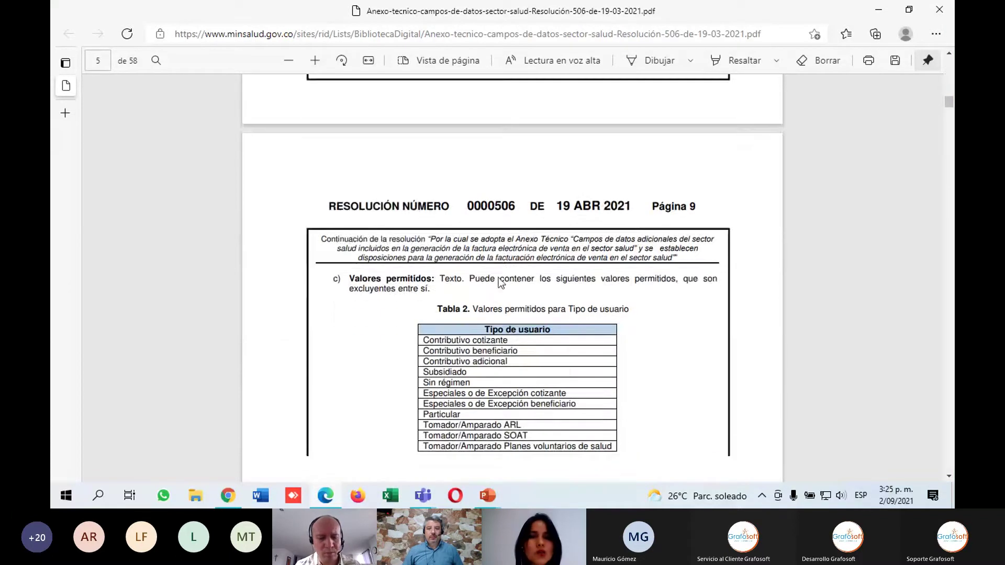
scroll(500, 282, down, 15)
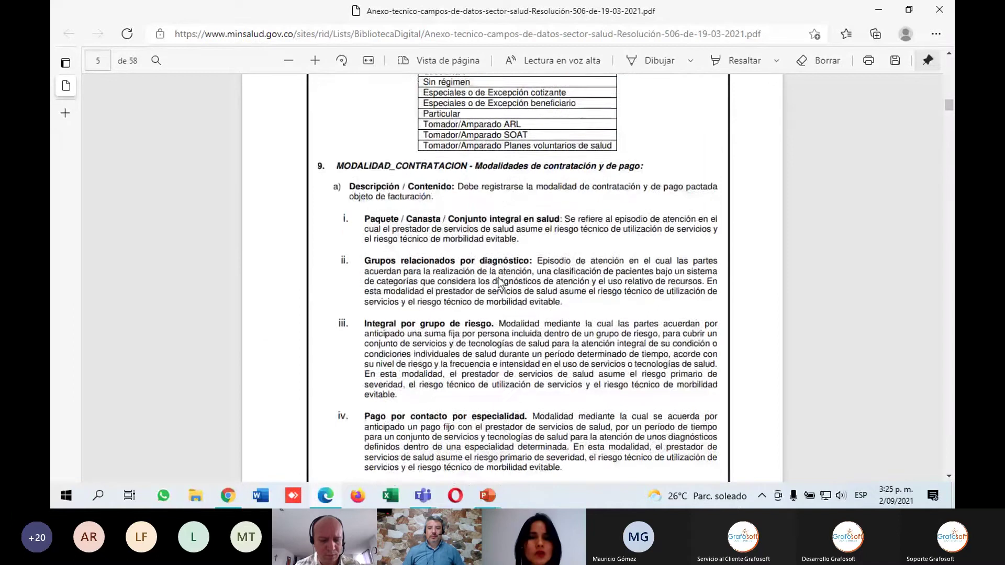
scroll(500, 283, down, 15)
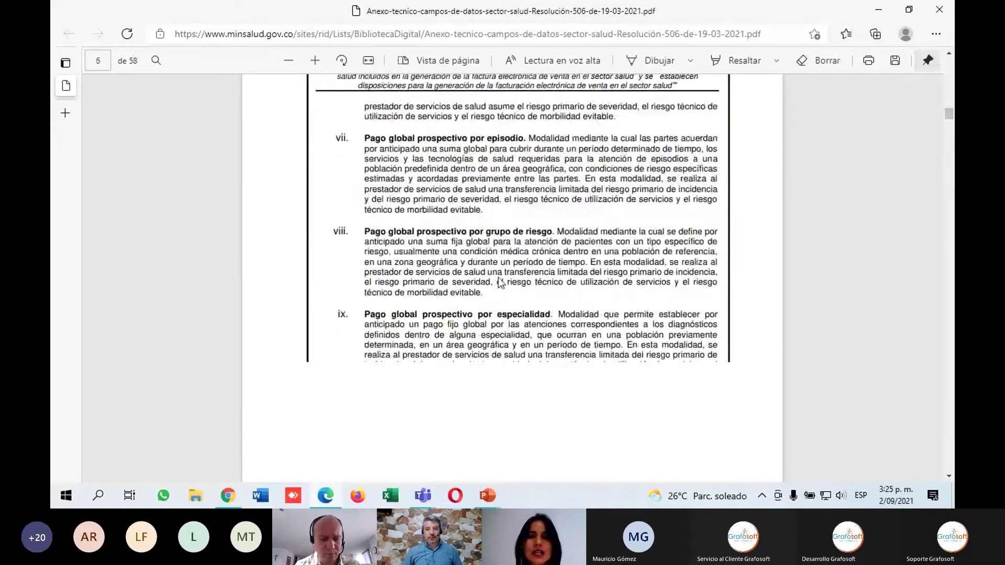
scroll(499, 278, down, 15)
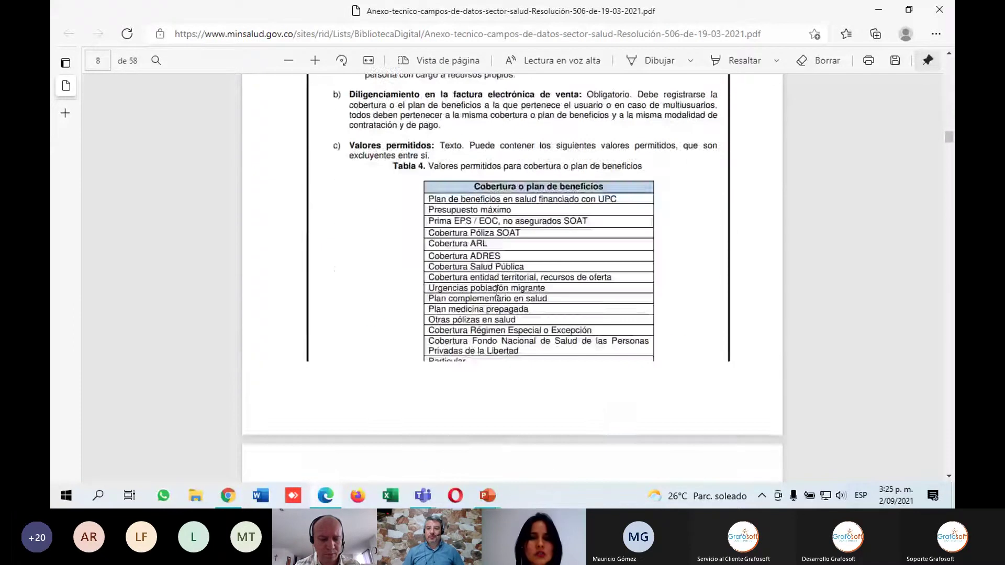
scroll(477, 295, down, 15)
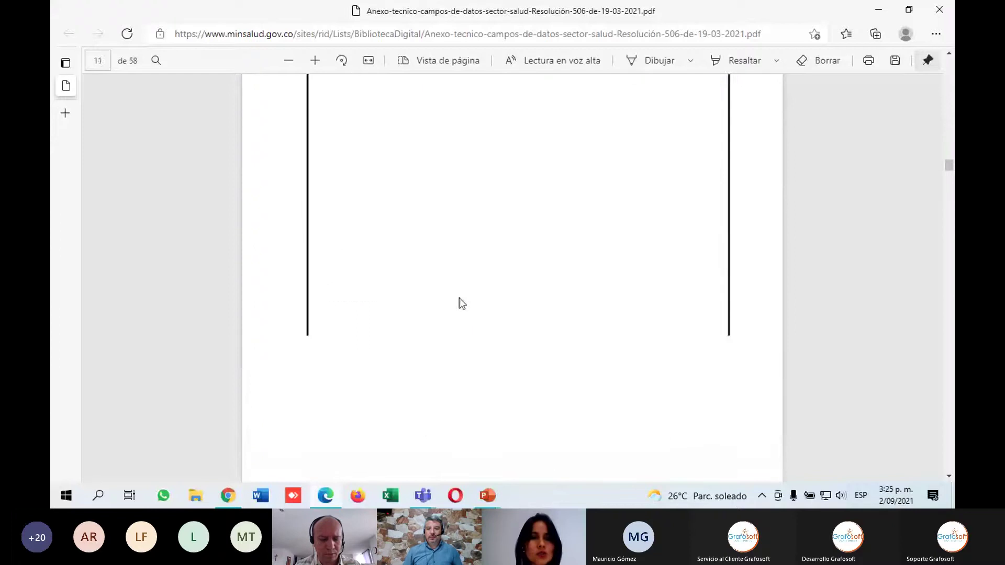
scroll(399, 295, down, 10)
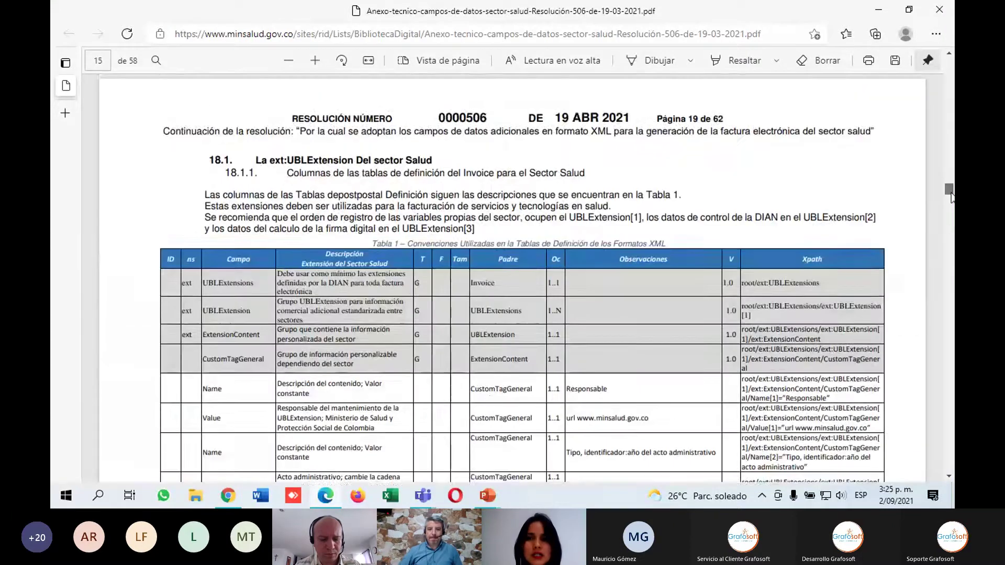
drag(951, 197, 951, 297)
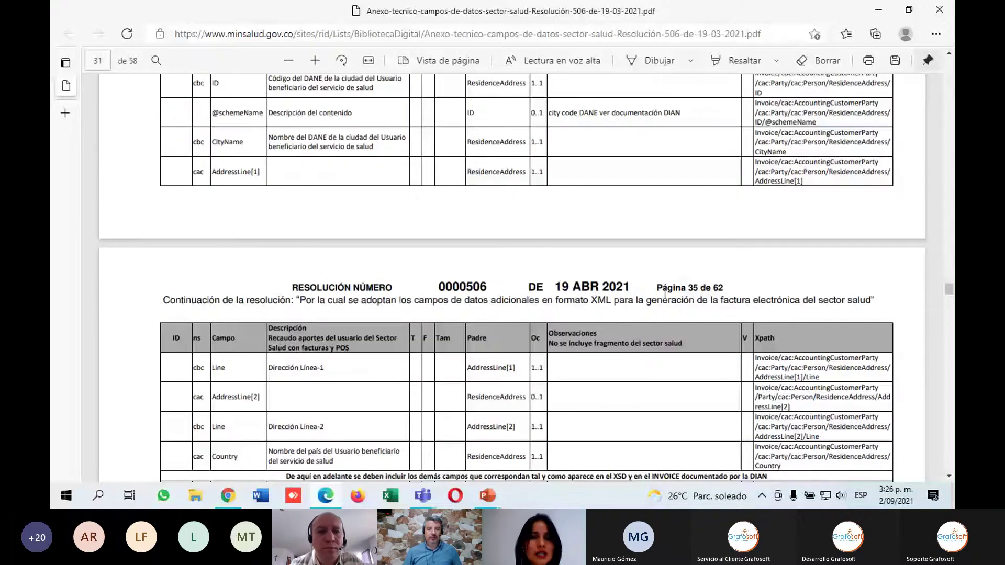
scroll(634, 289, down, 20)
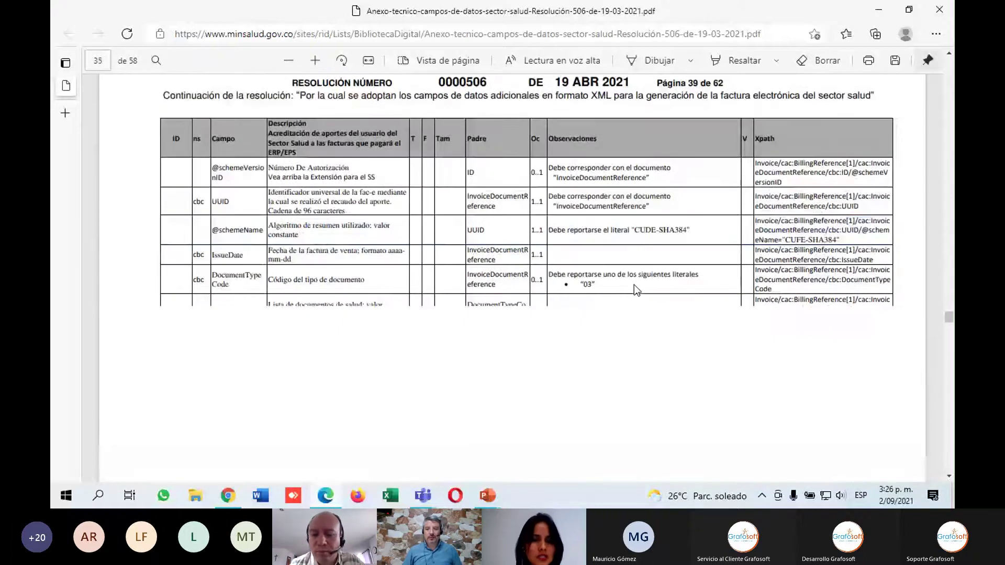
scroll(633, 285, down, 10)
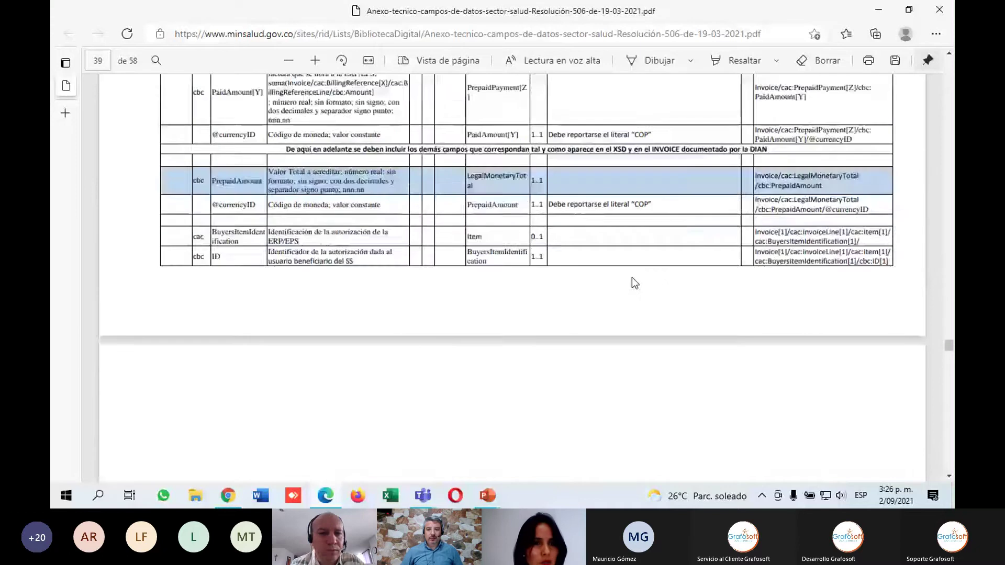
scroll(634, 283, down, 15)
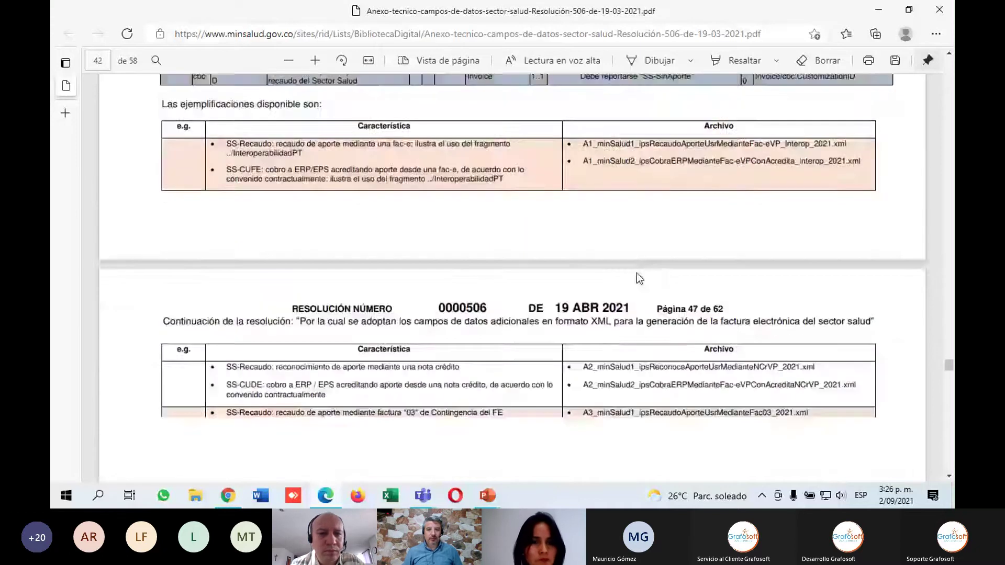
scroll(636, 278, down, 15)
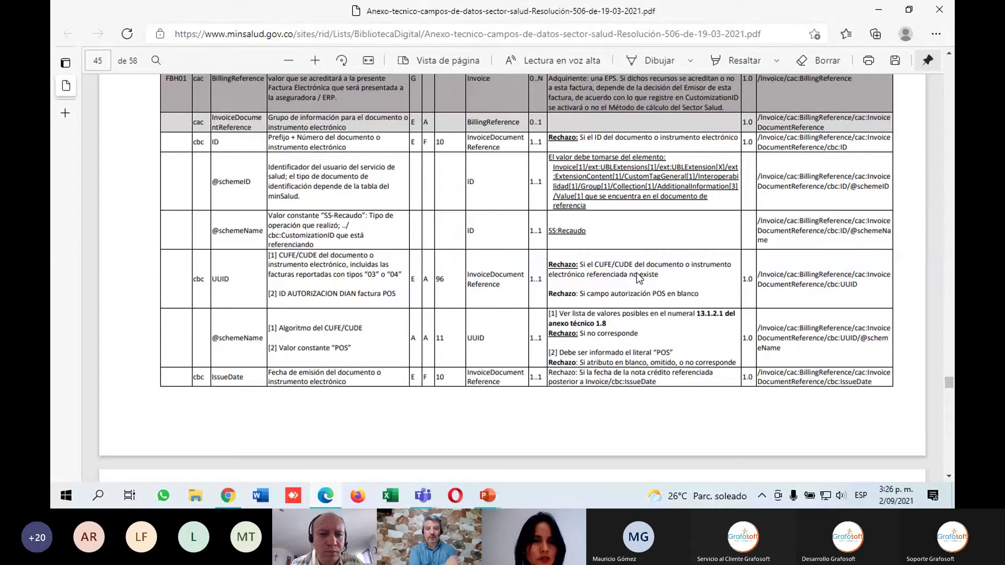
scroll(638, 275, down, 20)
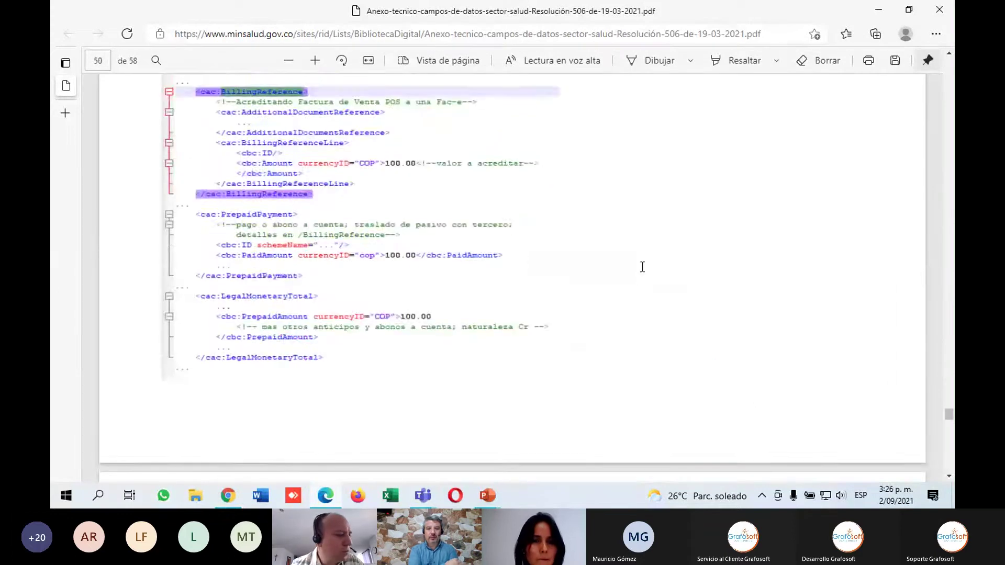
scroll(642, 268, down, 15)
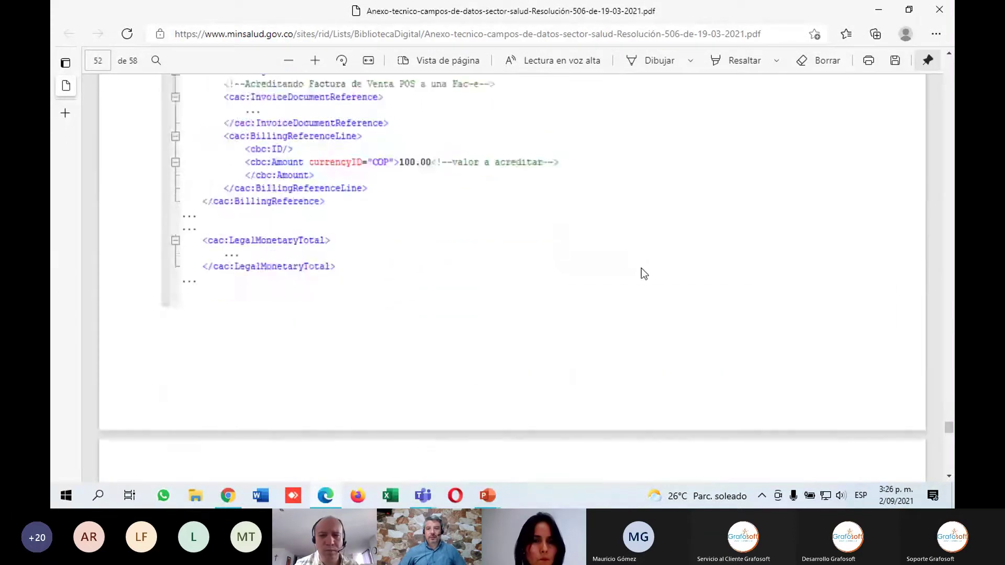
scroll(641, 269, down, 15)
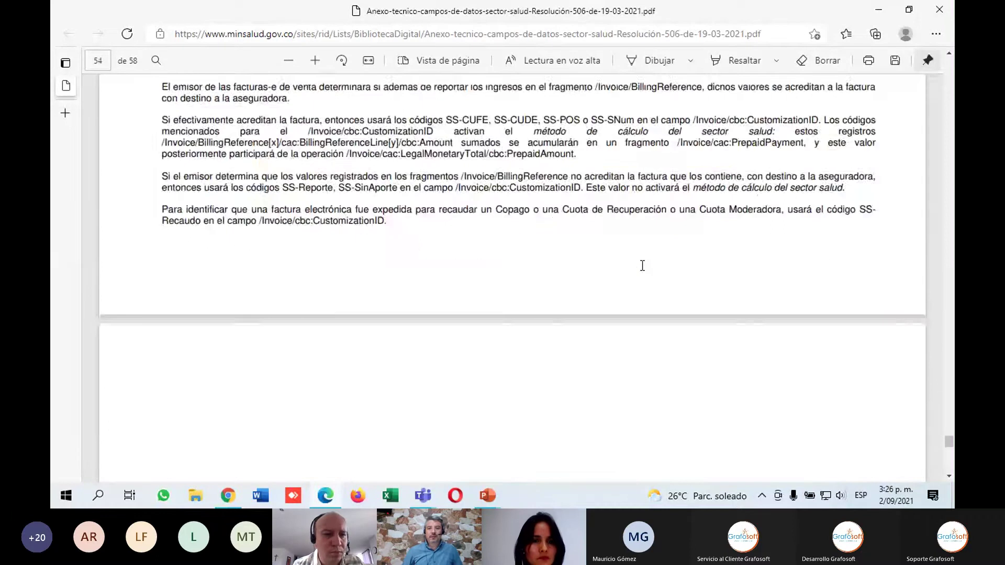
scroll(642, 265, down, 5)
scroll(642, 266, up, 1)
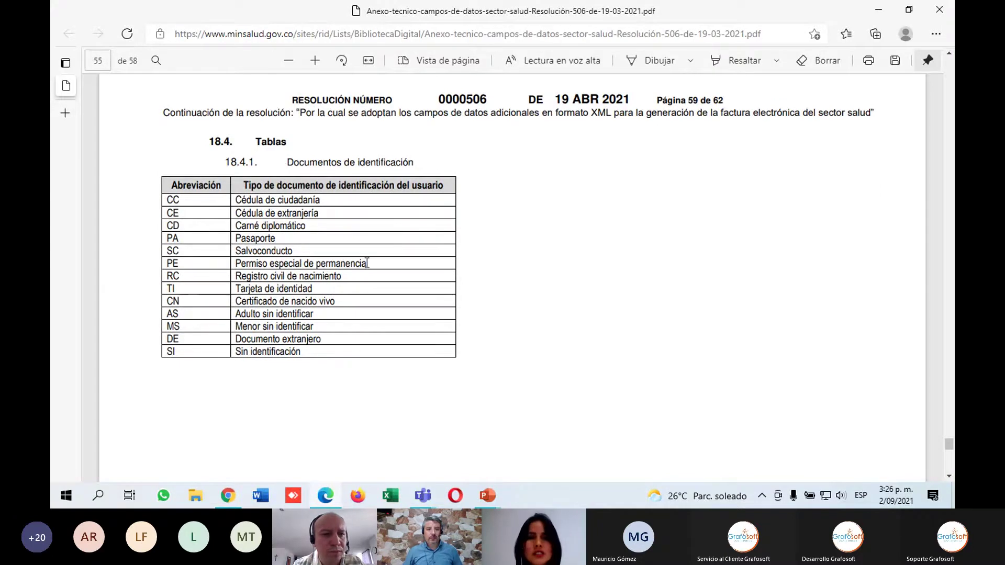
Switch to Globho in Chrome, open the first listed patient's basic data for editing and show the available document types.
click(228, 496)
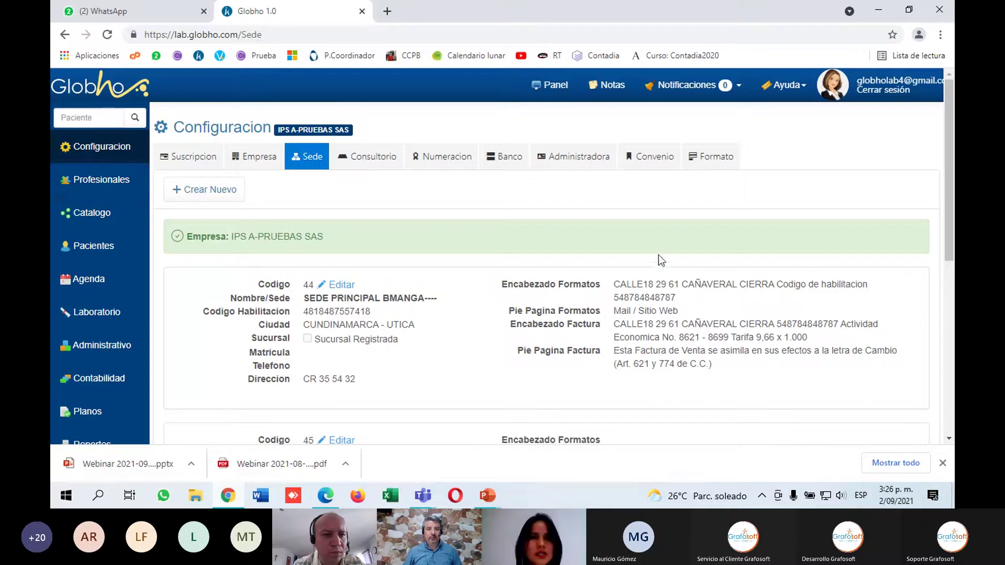
click(90, 250)
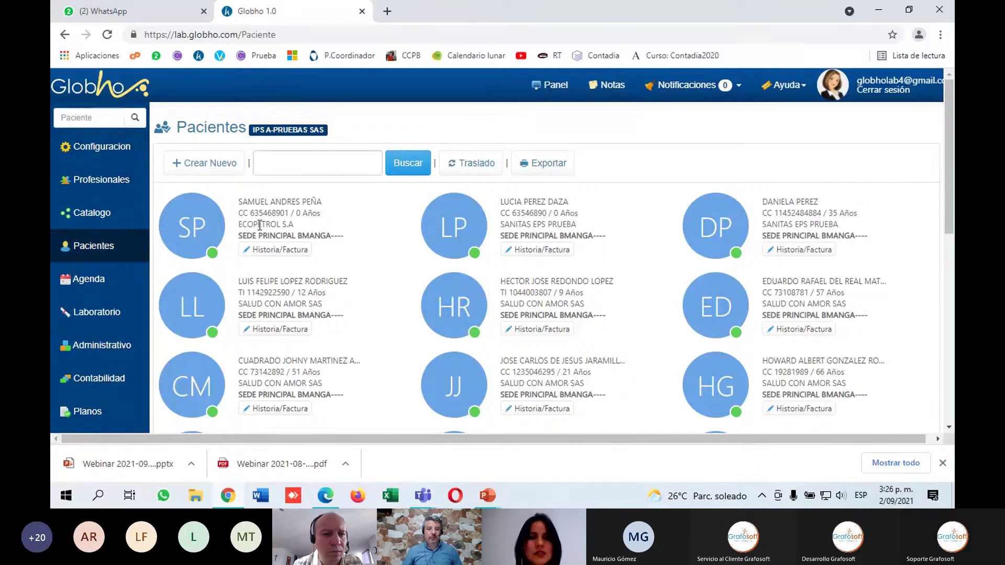
click(191, 219)
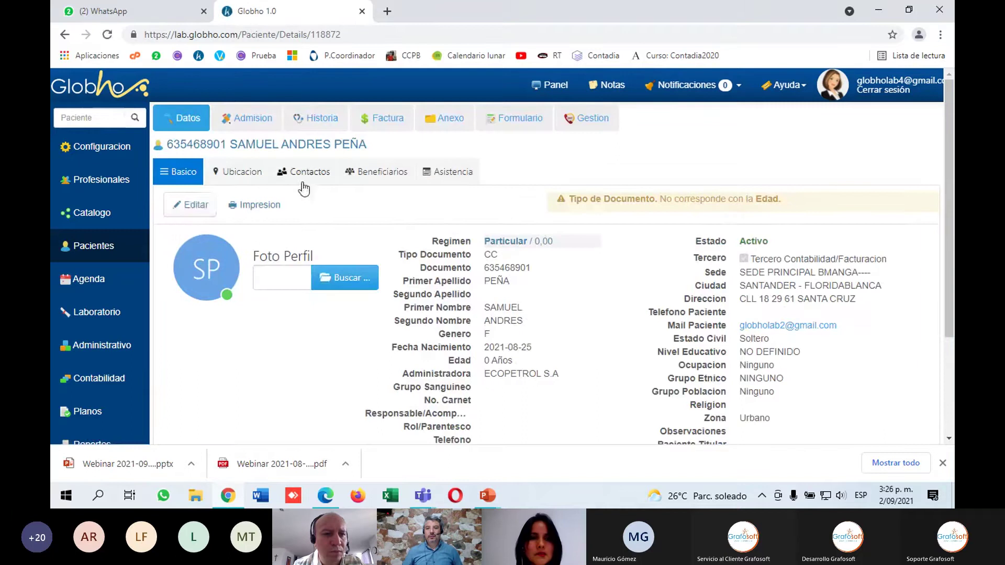
click(184, 206)
scroll(366, 240, down, 1)
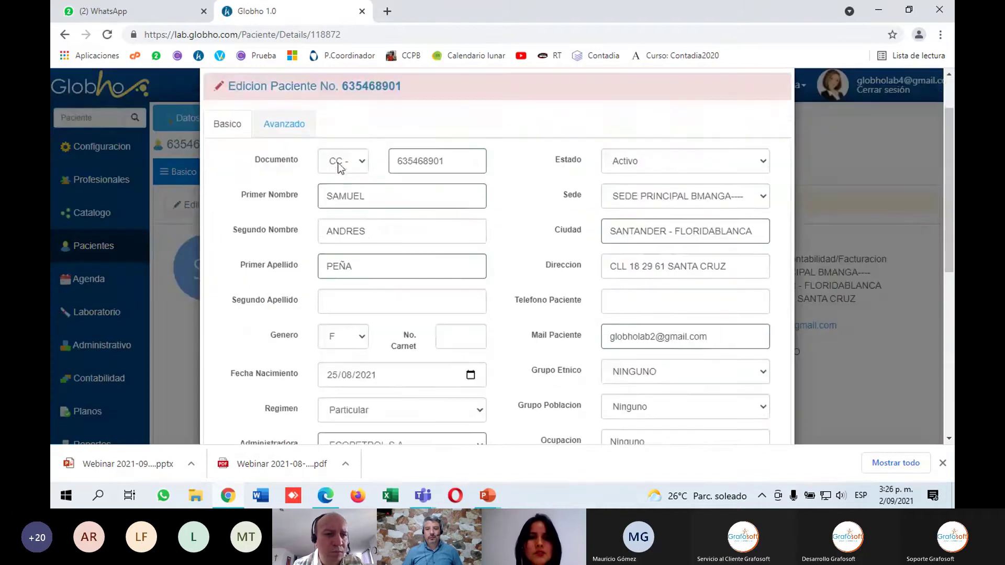
click(340, 162)
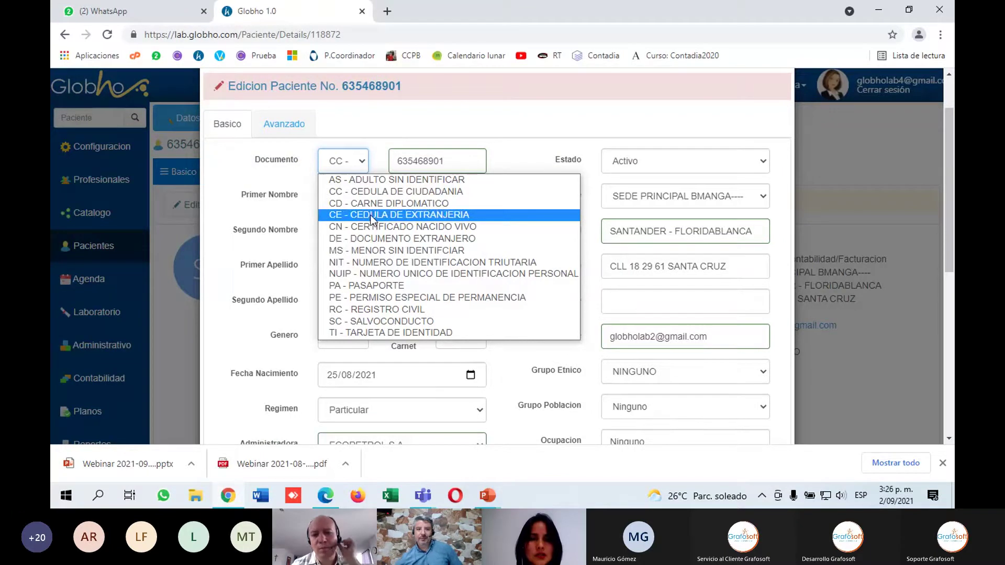
Return to the PowerPoint slideshow and advance to the slide listing additional fields 3 to 7.
click(486, 495)
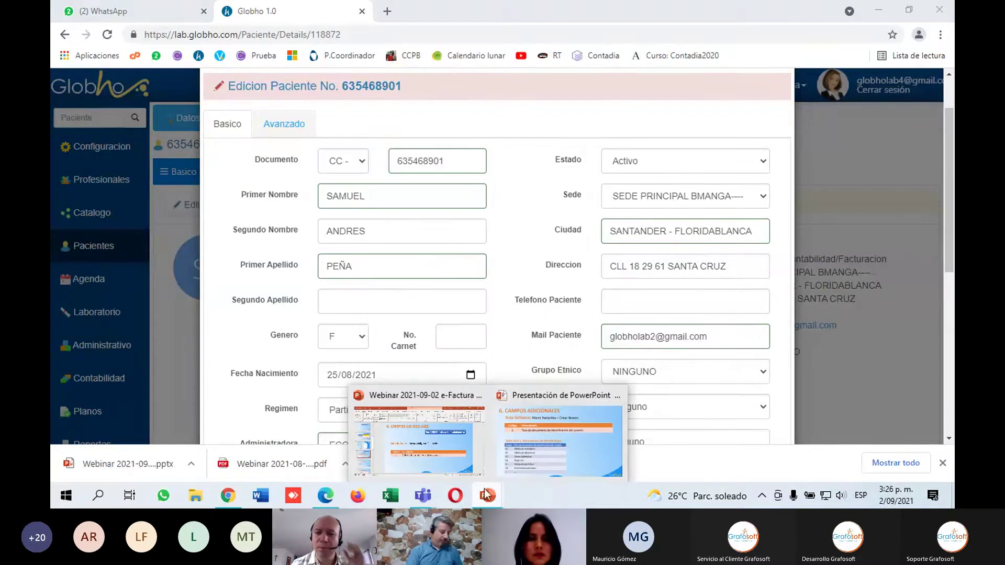
click(558, 443)
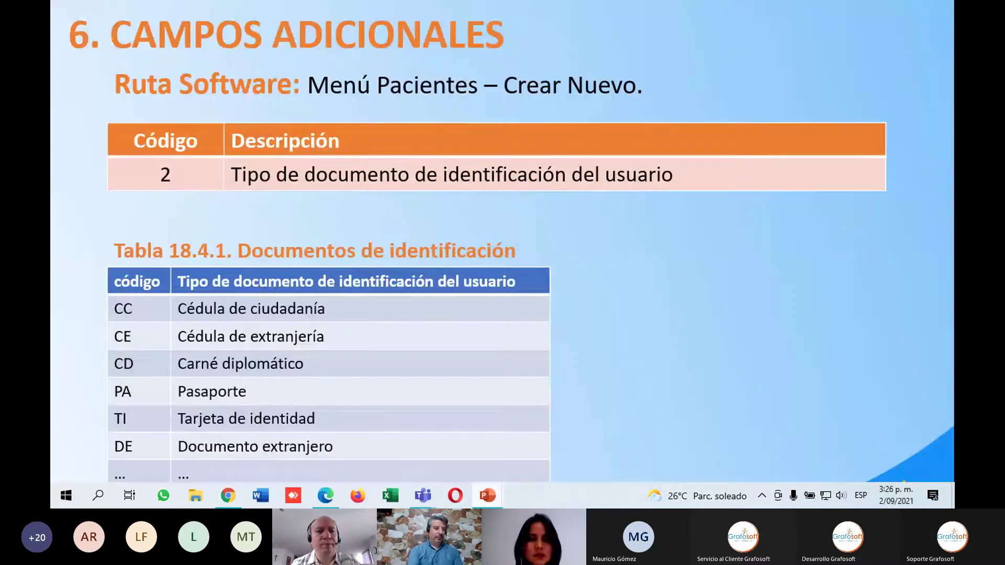
click(587, 269)
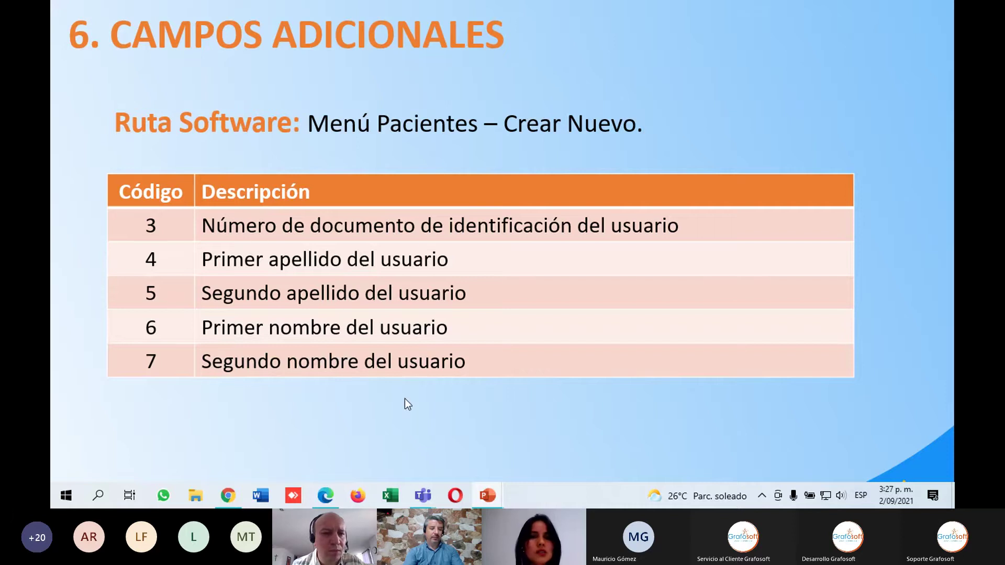
Check the identification and name fields in Globho's patient form, then return to the slideshow and advance to the Tipo de usuario slide.
key(alt+Tab)
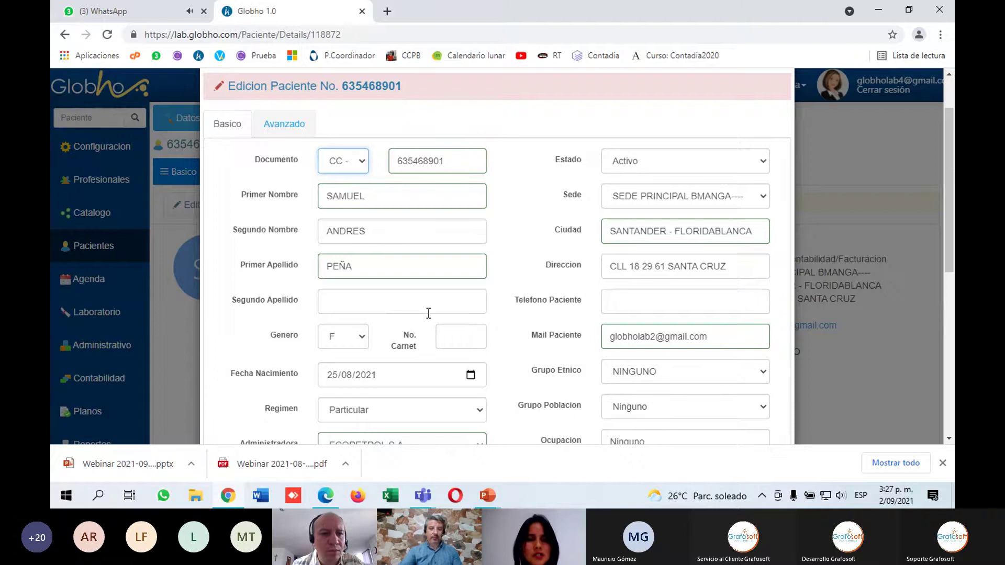
key(alt+Tab)
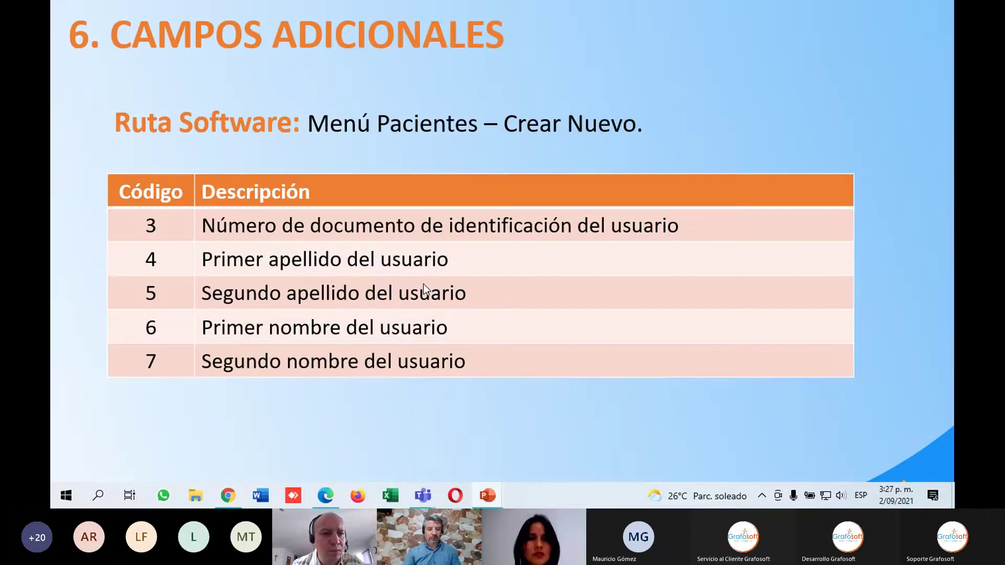
key(Right)
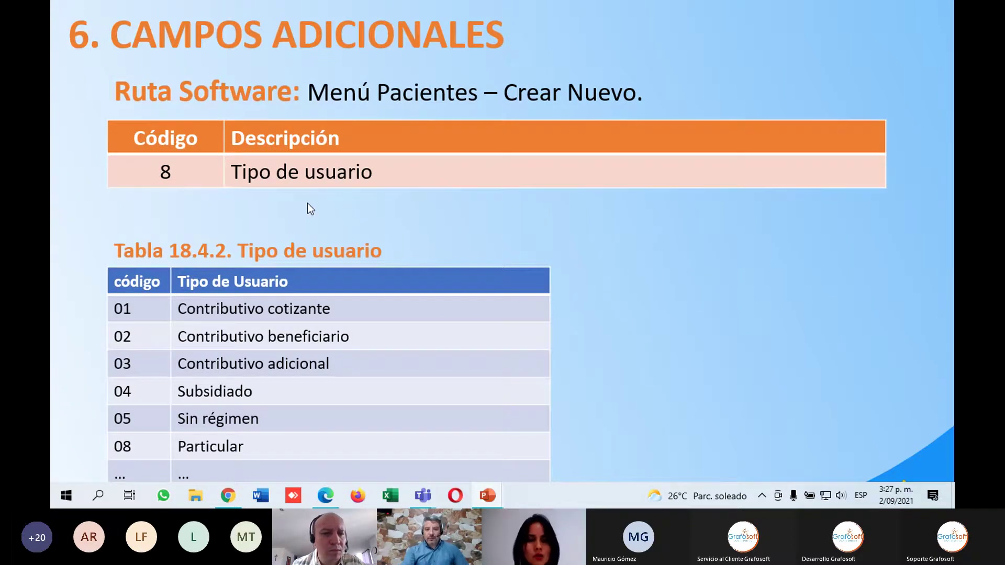
Switch back to the patient edit form in Globho and show the available Regimen options.
key(alt+Tab)
scroll(325, 228, down, 1)
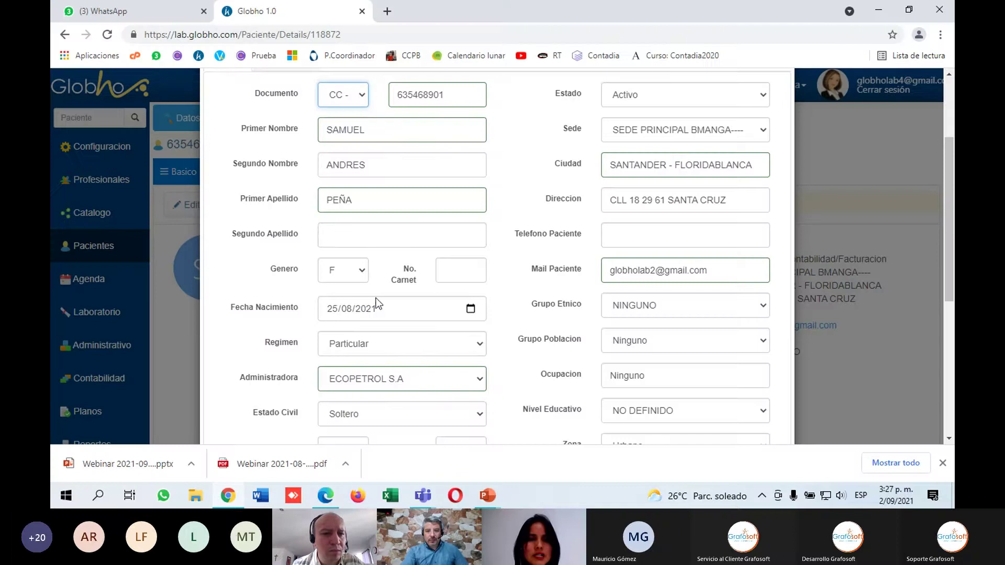
click(387, 341)
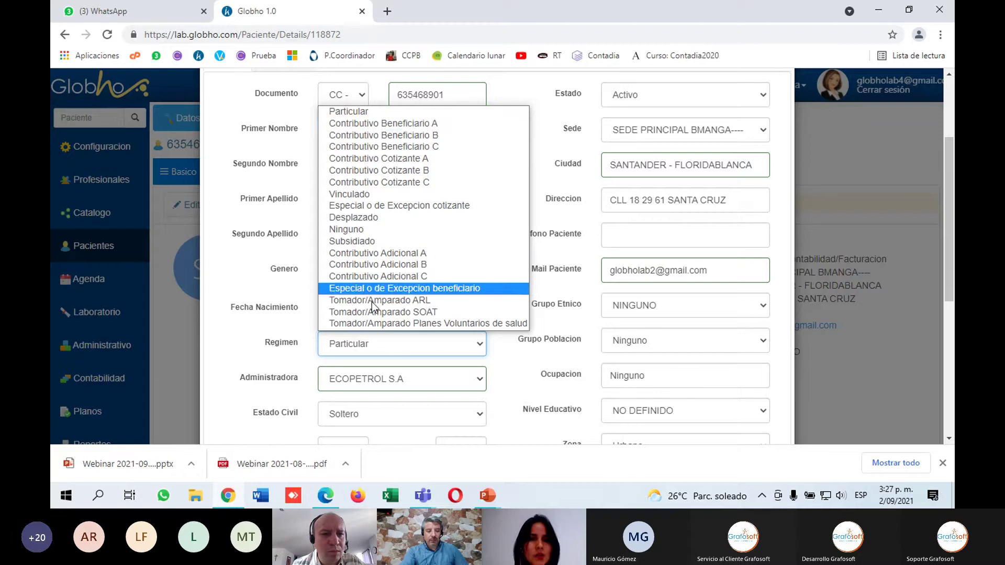
Switch to the Resolución 506 annex PDF in Edge and bring table 18.4.2, Tipo de usuario, into view.
key(alt+Tab)
click(708, 154)
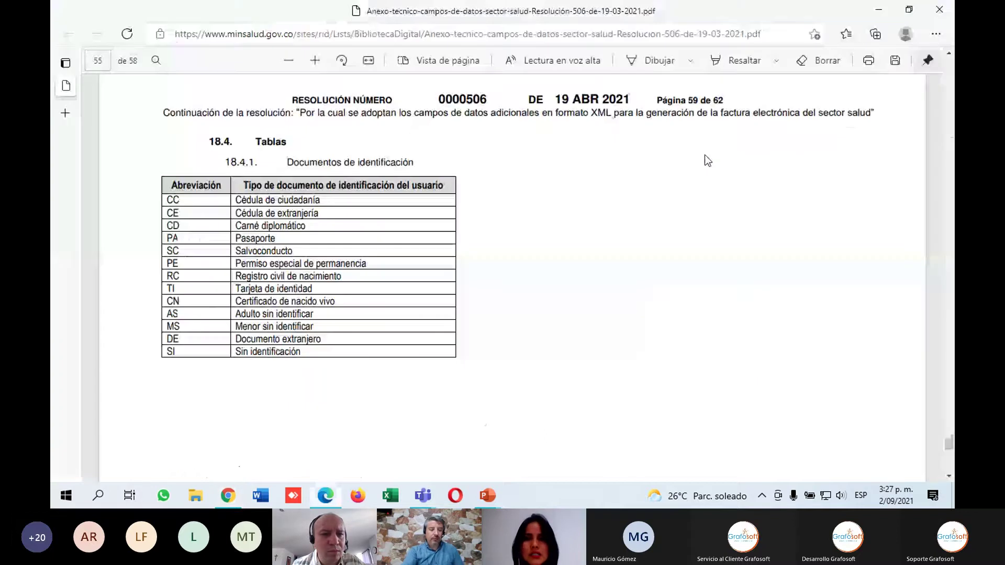
scroll(510, 241, down, 10)
scroll(510, 240, down, 3)
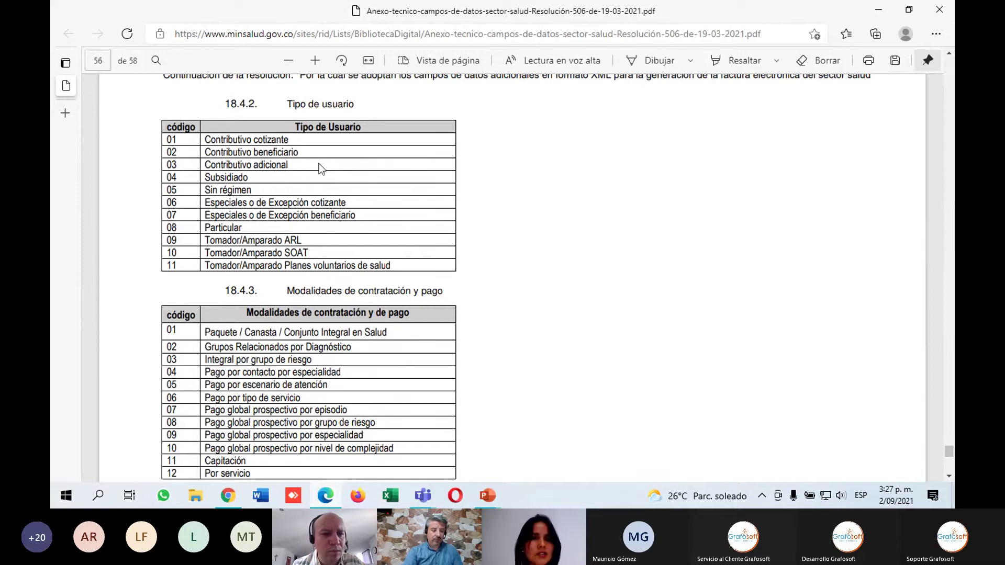
Revisit the Regimen field in Globho's patient form, then return to the slideshow and advance to the Modalidades de contratación y de pago slide.
key(alt+Tab)
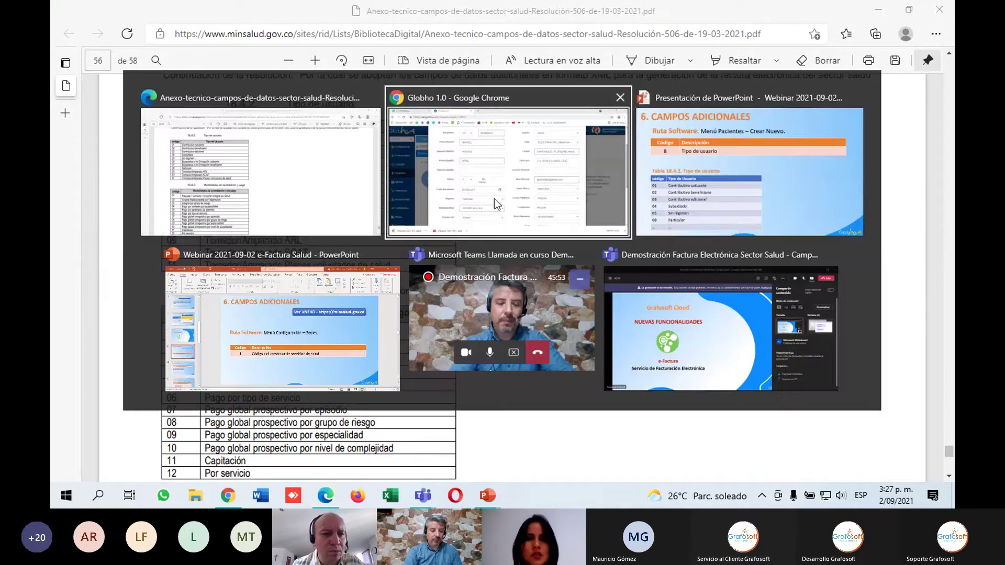
click(486, 192)
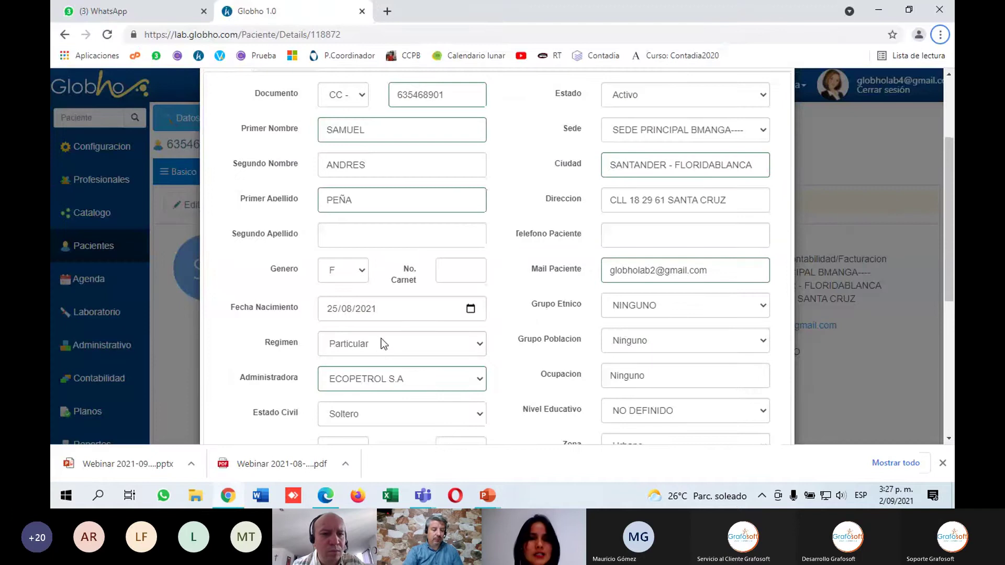
click(381, 341)
click(487, 496)
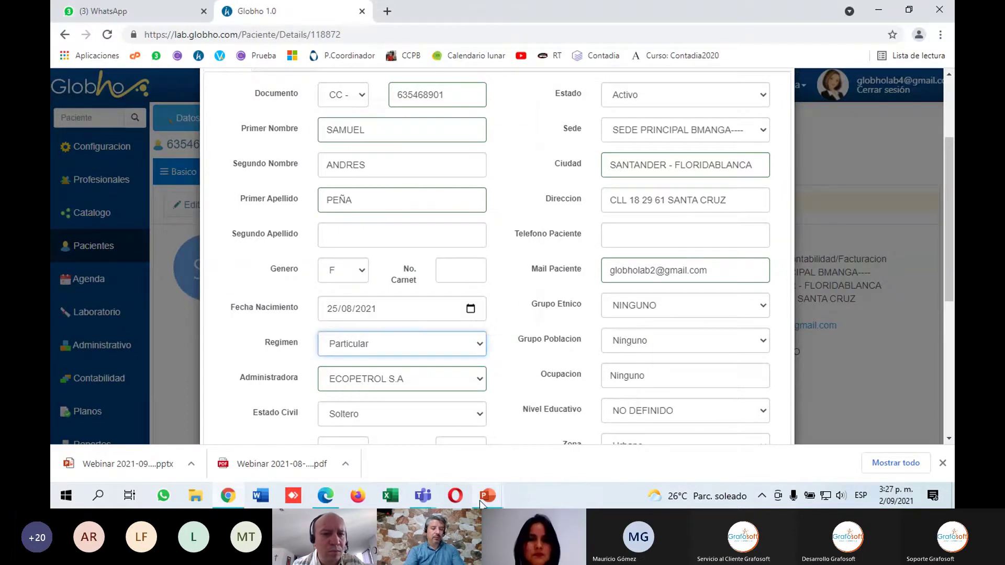
click(575, 462)
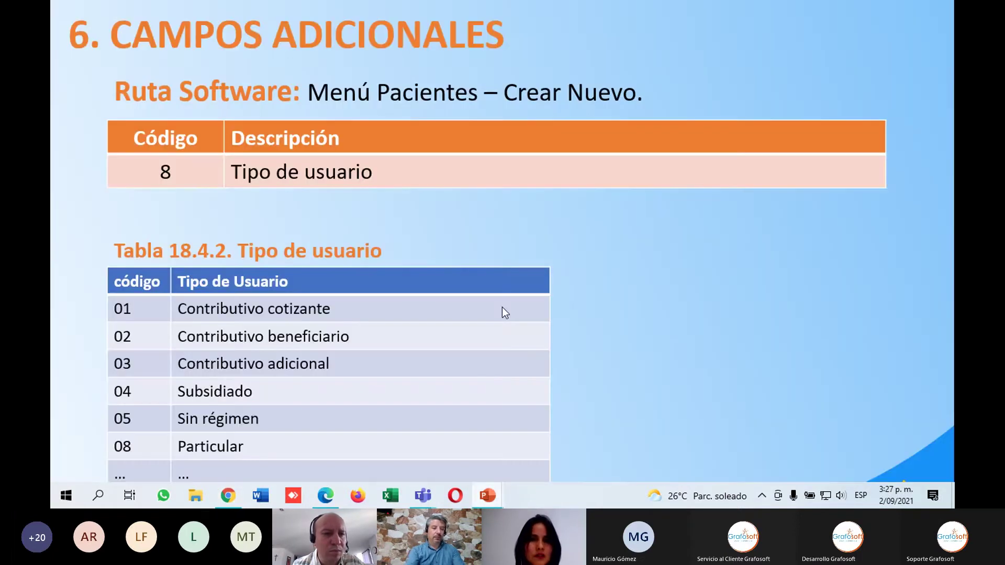
click(498, 309)
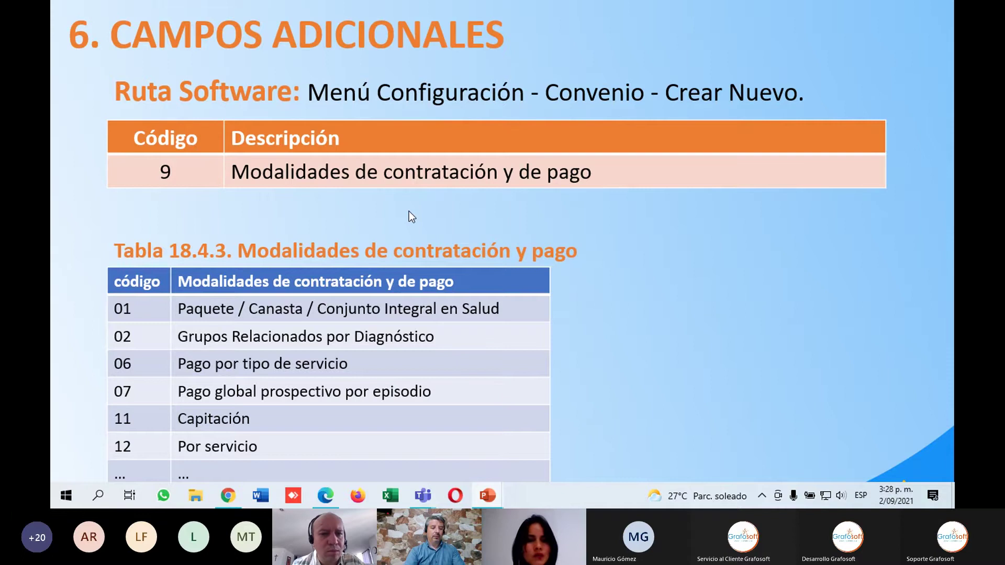
Switch back to Globho in Chrome and close the patient edit form without saving.
key(alt+Tab)
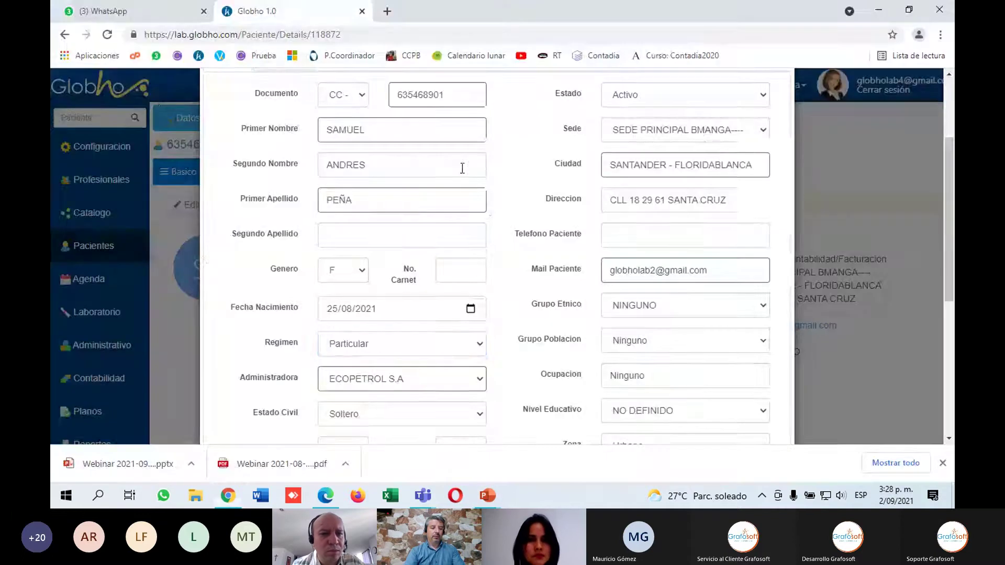
scroll(613, 327, down, 6)
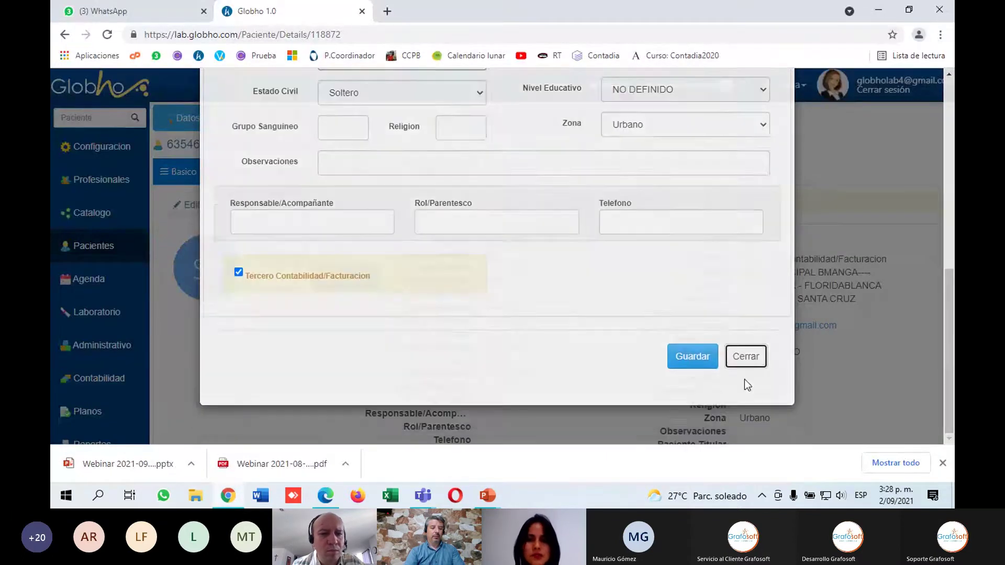
click(745, 380)
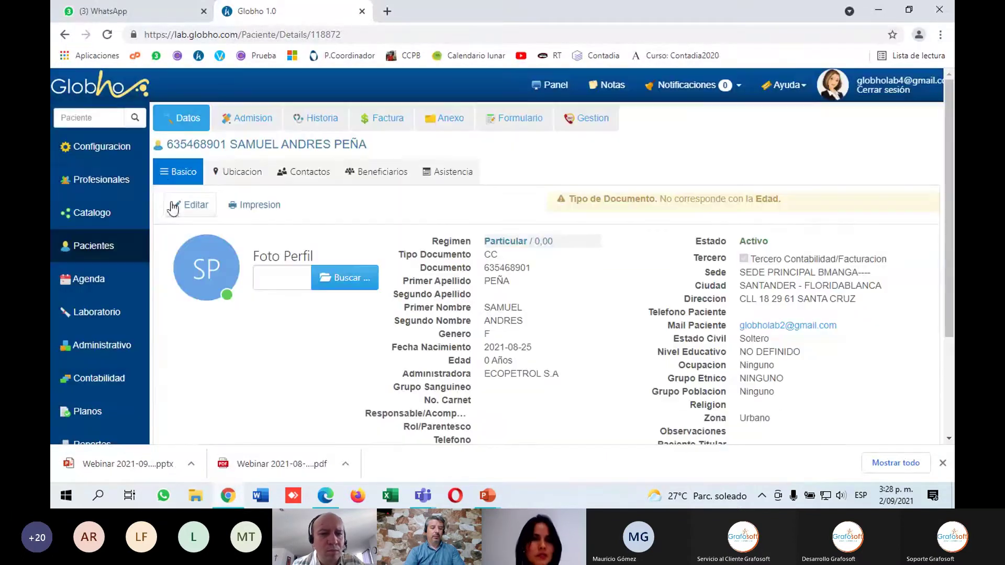
Go to the Convenio list in Globho's configuration and open the ECOPETROL S.A agreement for editing.
click(94, 154)
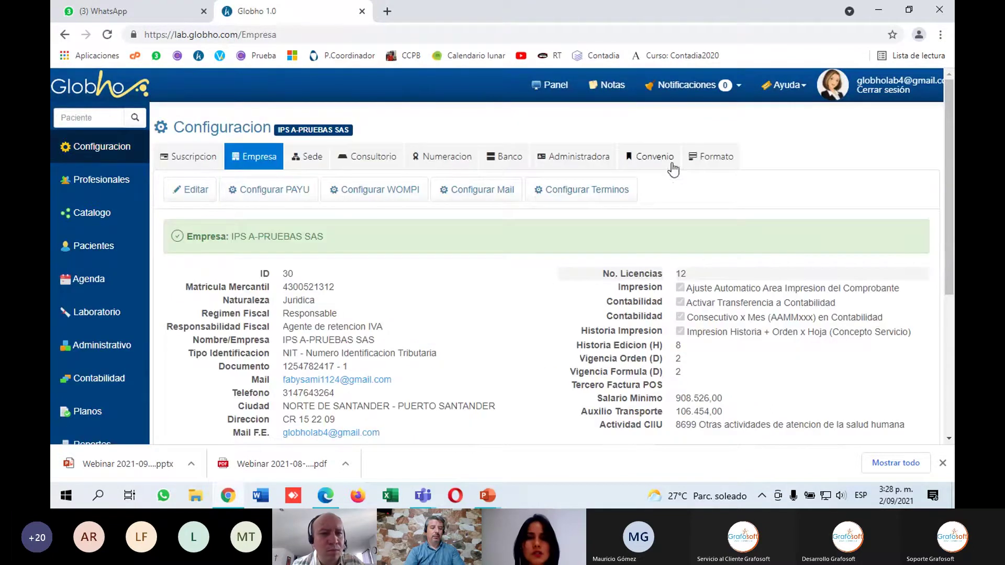
click(648, 158)
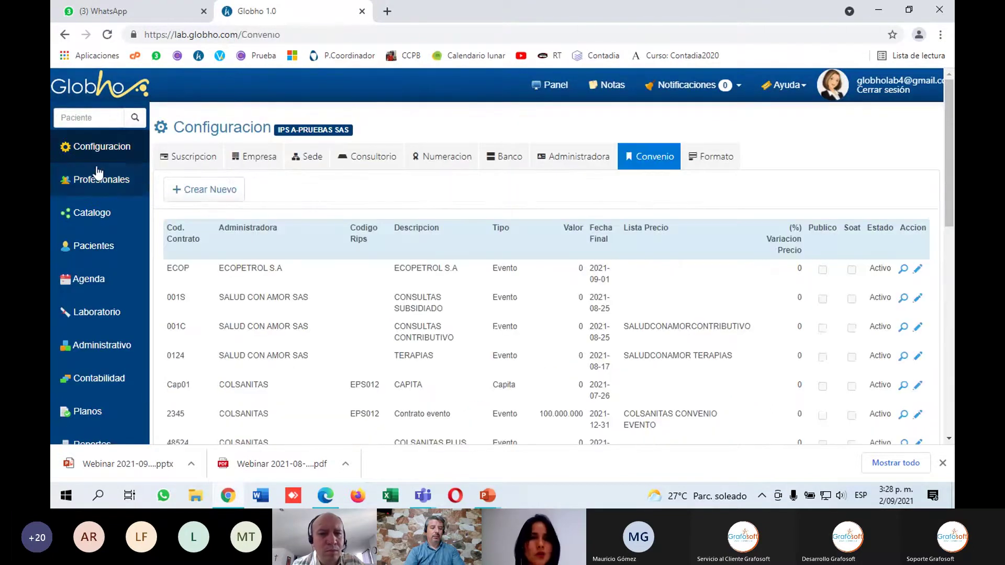
click(919, 270)
scroll(630, 243, down, 1)
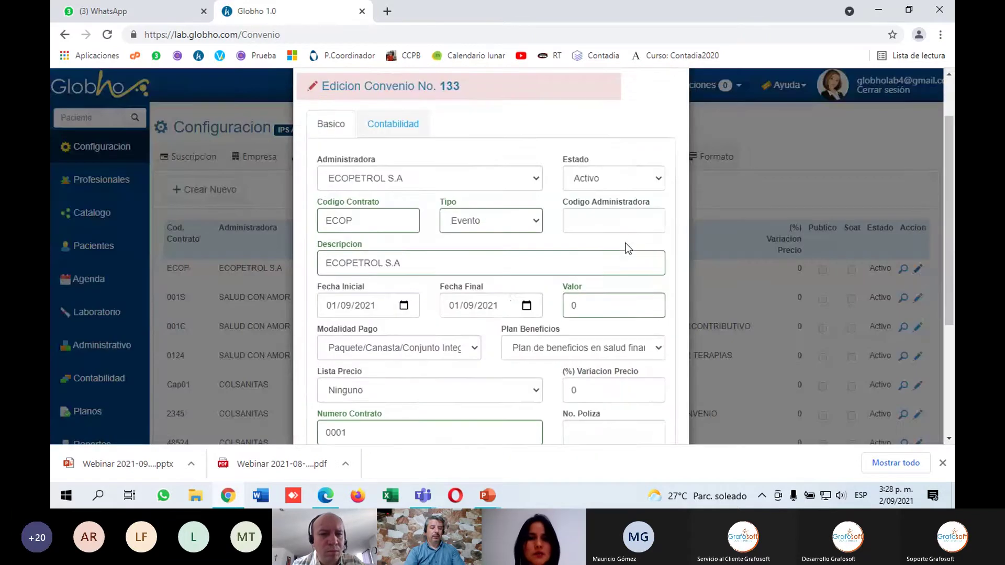
scroll(512, 306, down, 1)
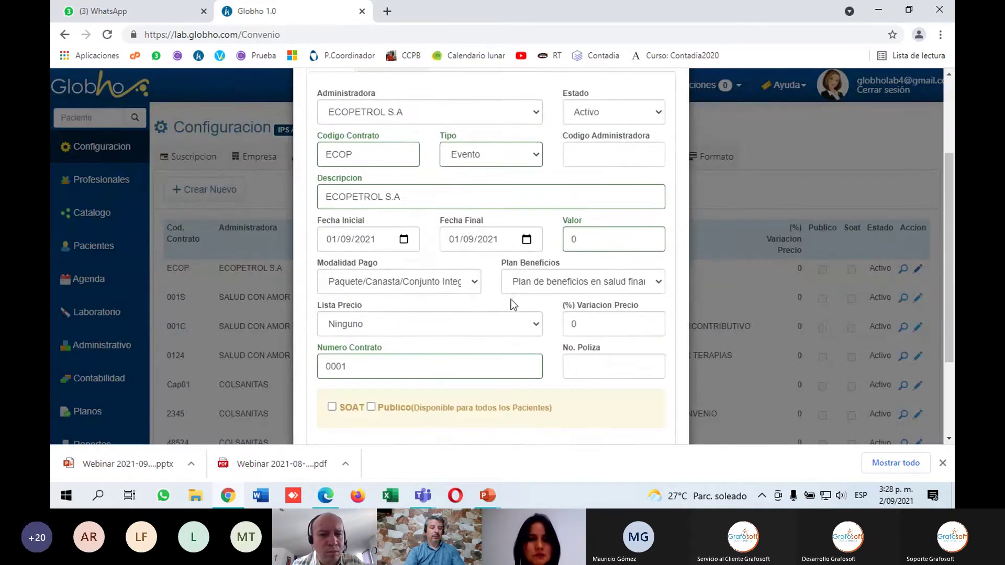
Show the agreement's Modalidad Pago options and check them against table 18.4.3 in the slideshow.
click(396, 279)
click(396, 276)
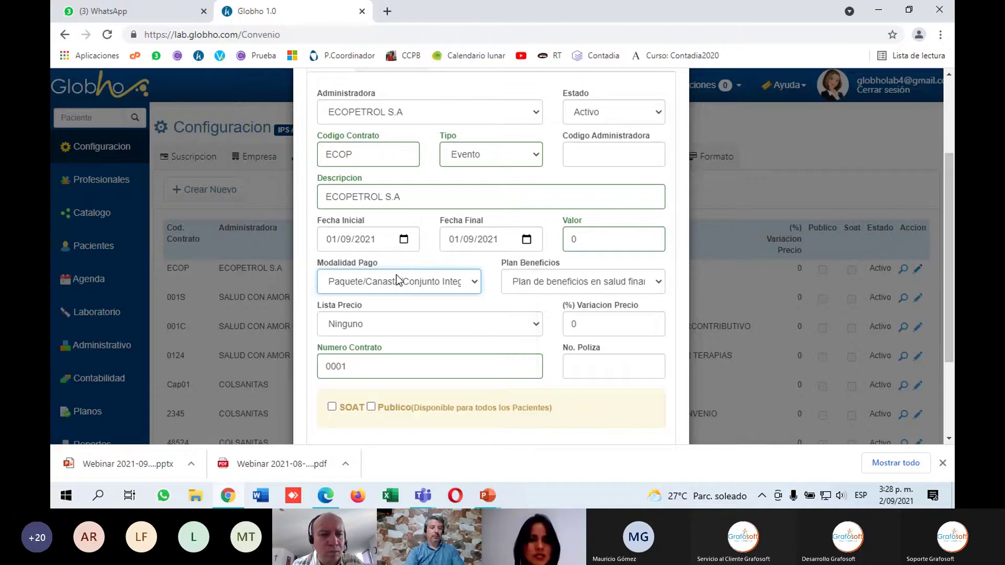
key(alt+Tab)
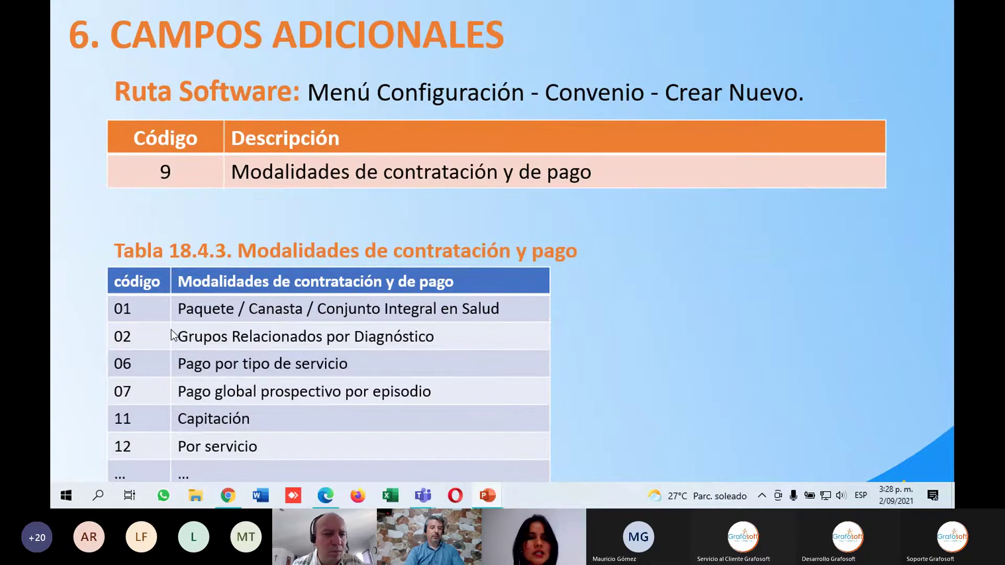
key(alt+Tab)
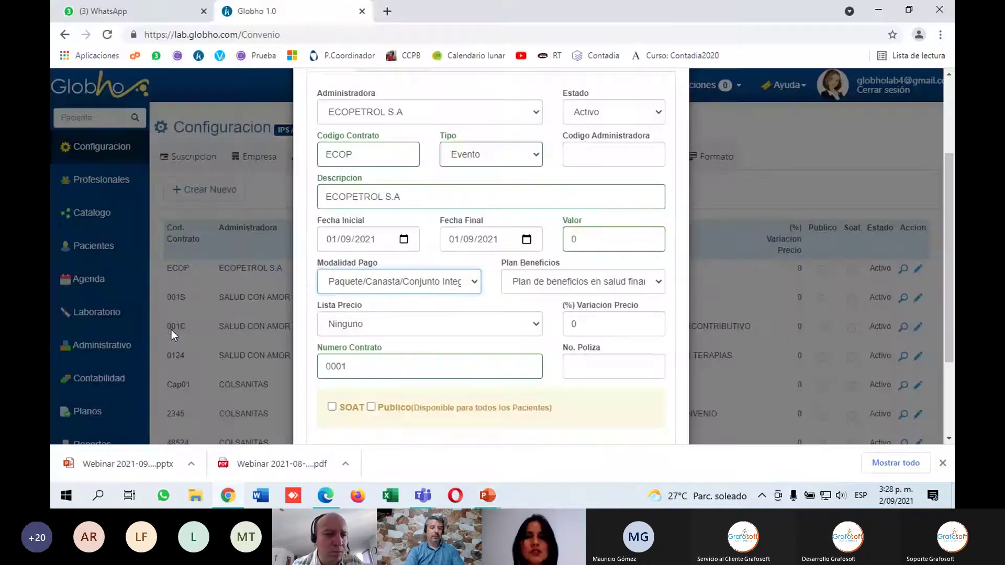
click(374, 280)
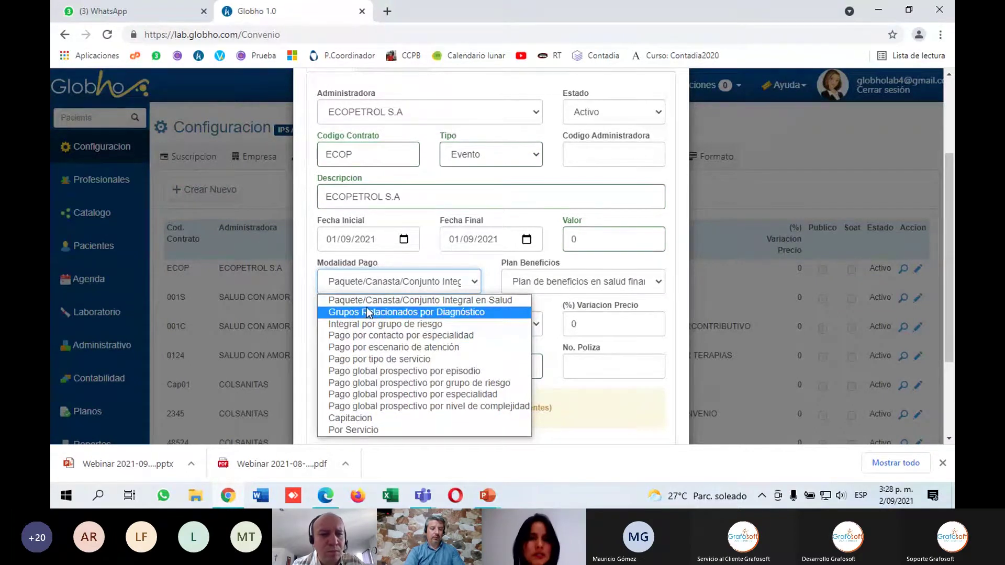
Advance the slideshow to the Cobertura o plan de beneficios slide, then show the Plan Beneficios options in Globho's agreement form.
key(alt+Tab)
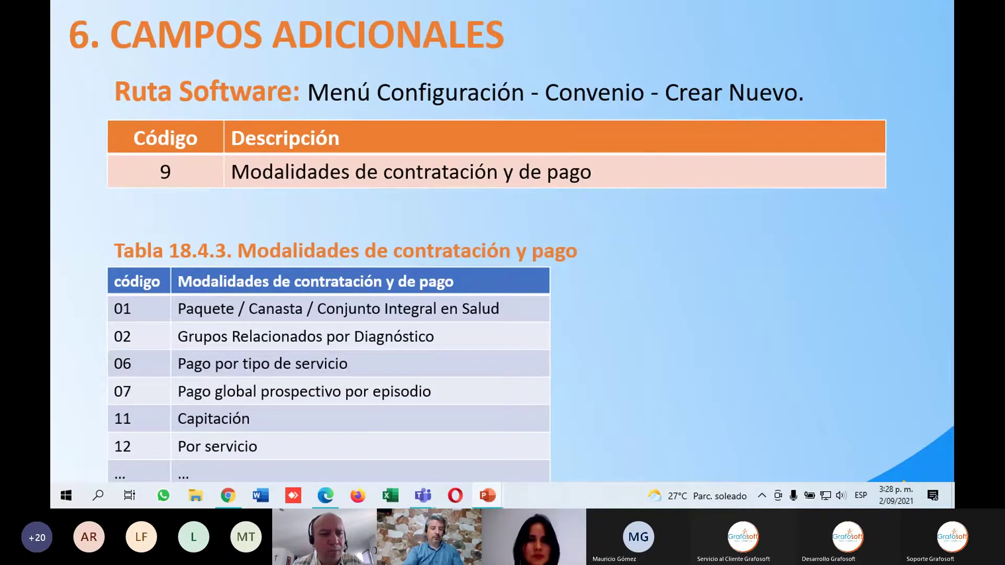
key(Right)
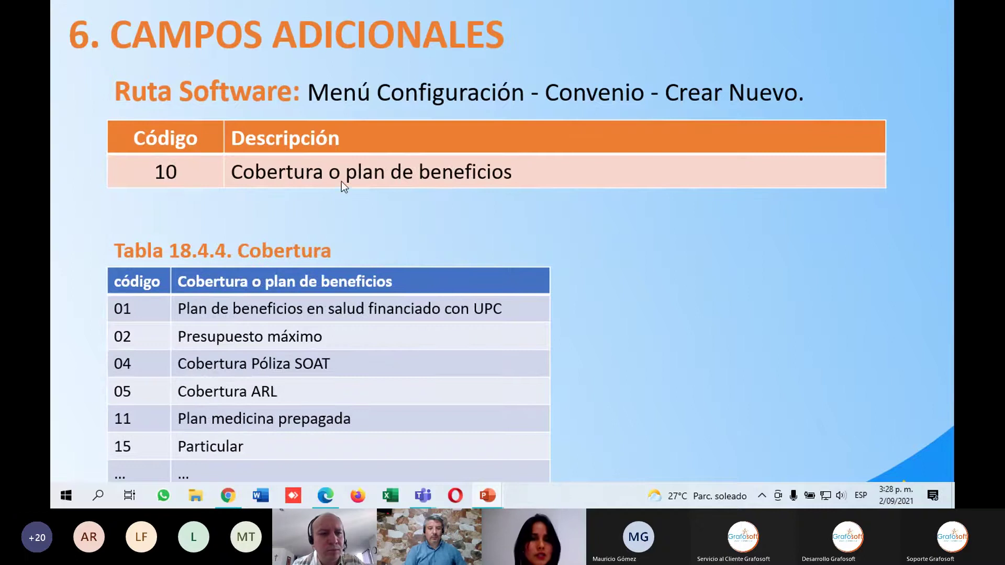
key(alt+Tab)
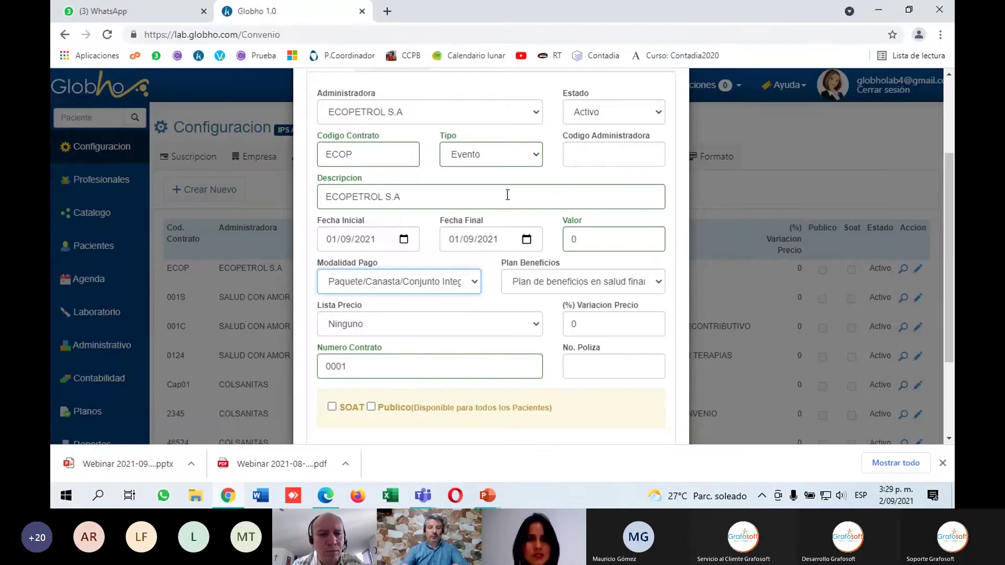
click(554, 284)
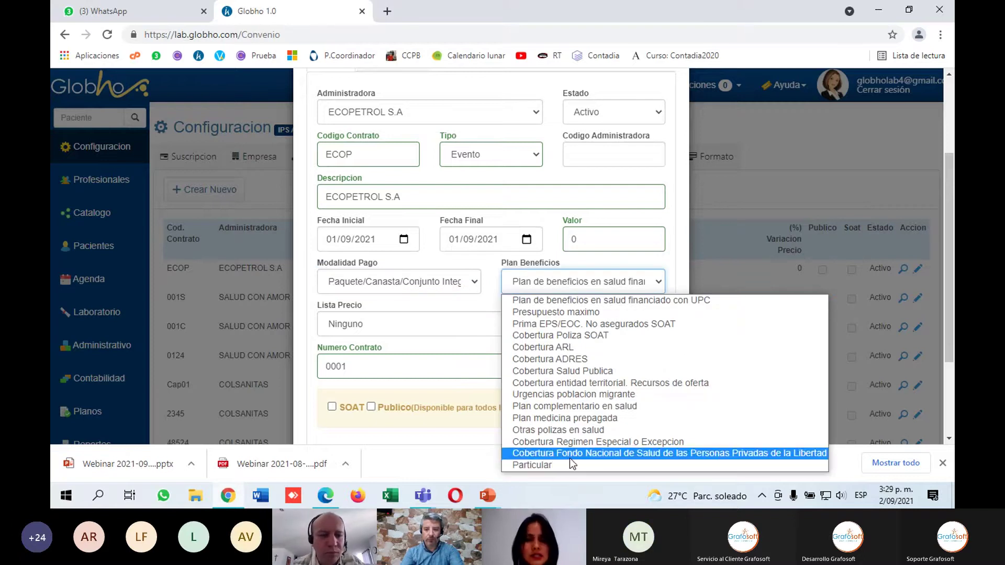
click(523, 281)
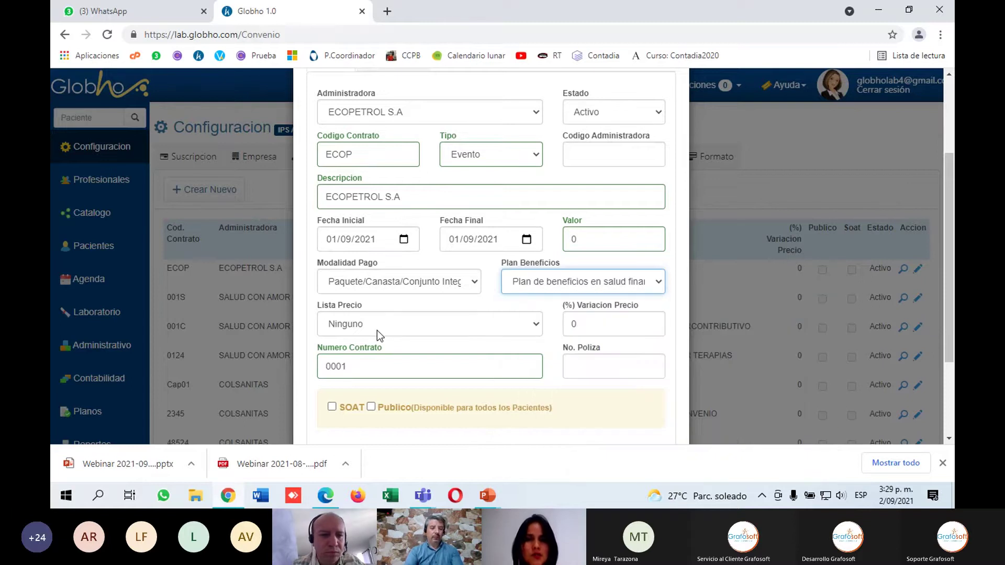
Advance the slideshow to the Número de contrato slide, then return to the agreement form in Globho.
key(alt+Tab)
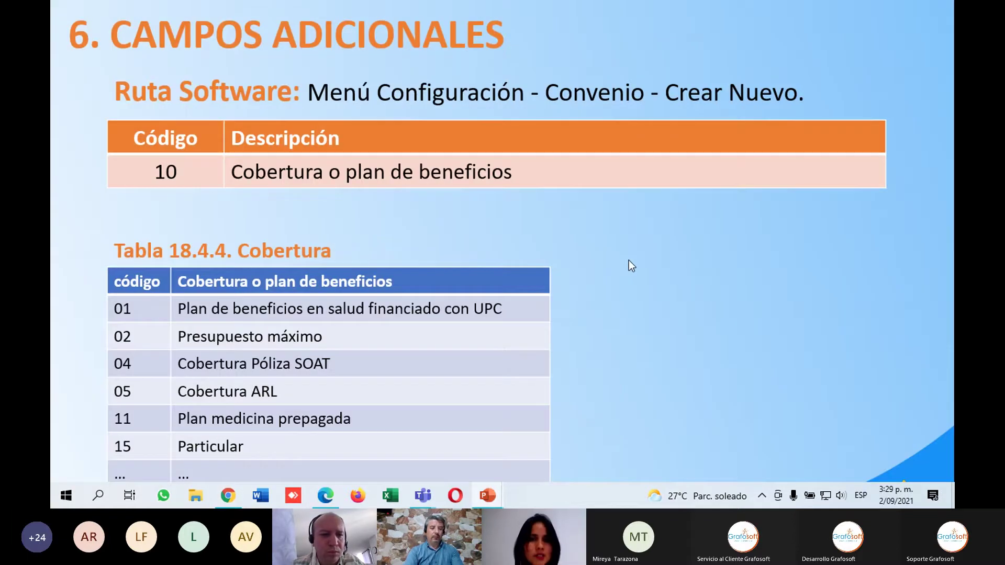
click(626, 260)
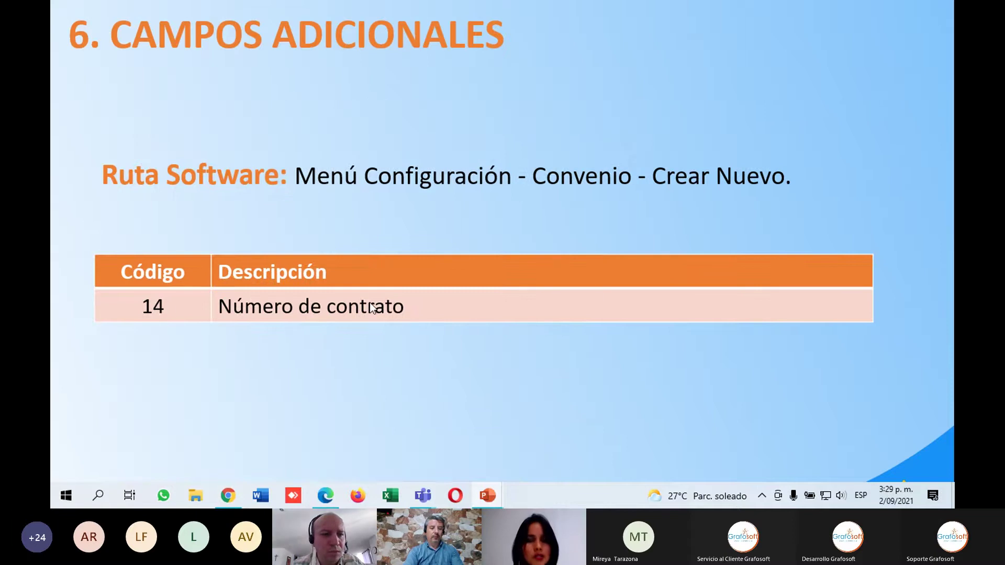
key(alt+Tab)
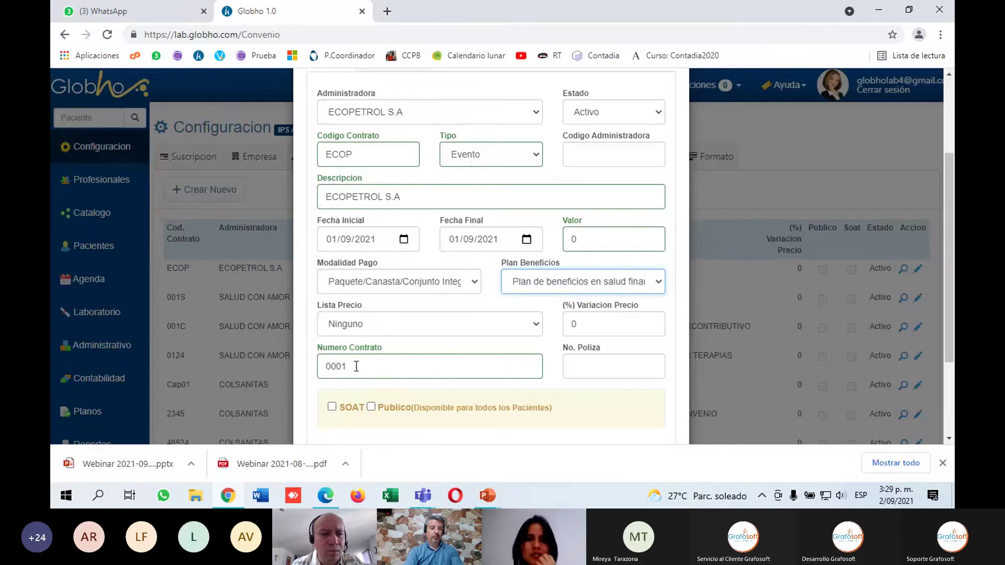
Compare the Codigo Contrato and Numero Contrato fields in the ECOPETROL S.A agreement form by highlighting each one.
scroll(372, 351, up, 2)
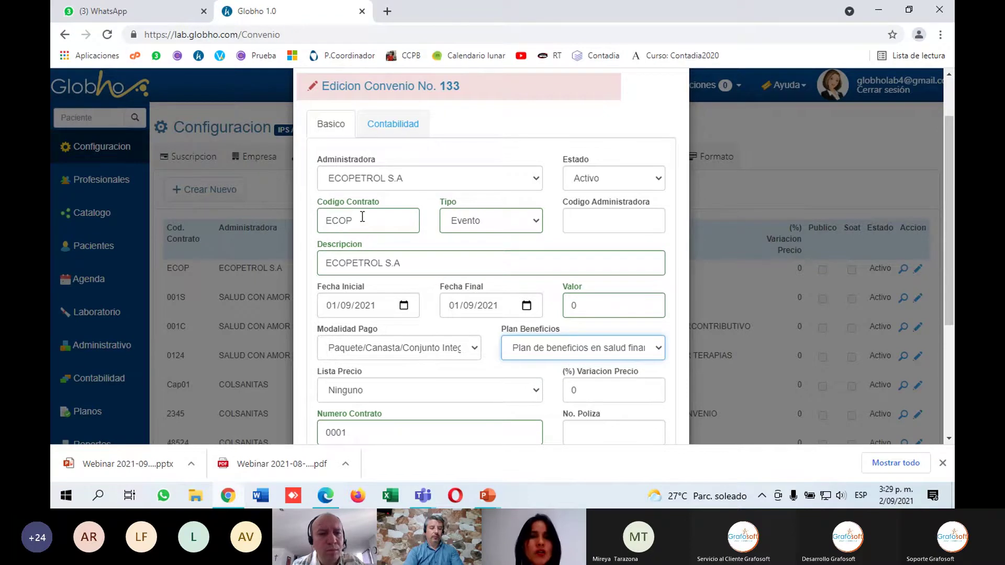
drag(363, 216, 323, 220)
scroll(333, 373, down, 2)
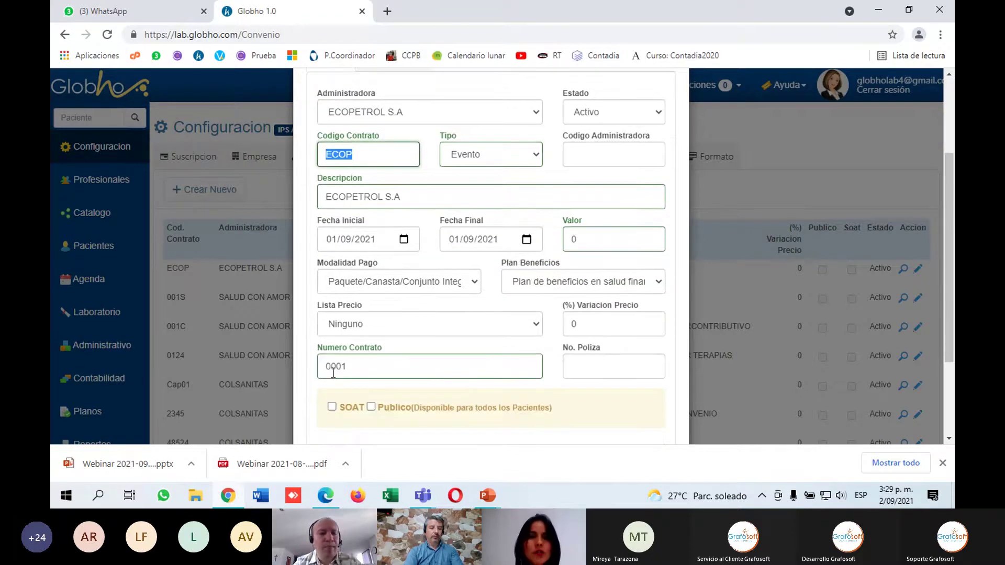
click(359, 161)
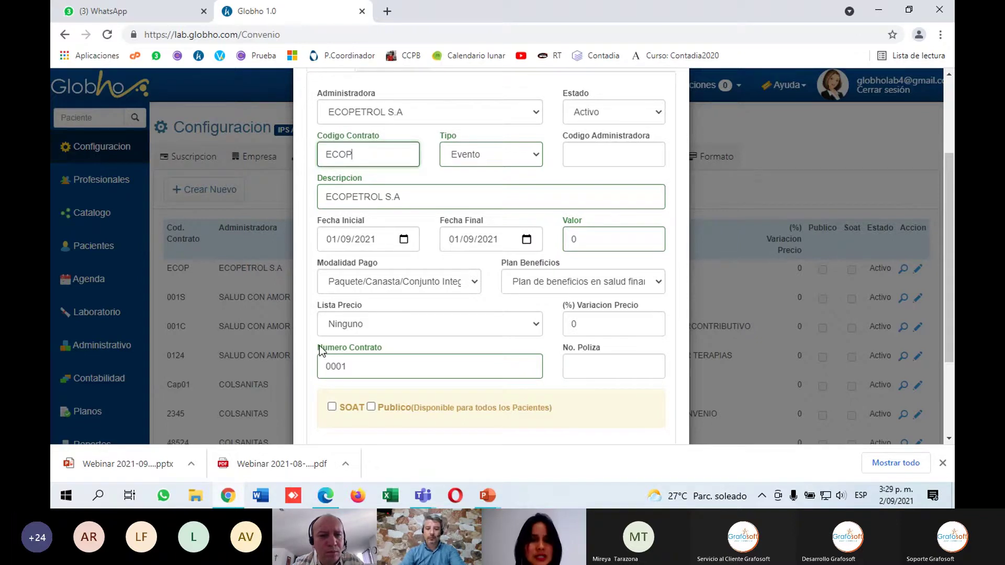
drag(318, 346, 359, 350)
click(385, 366)
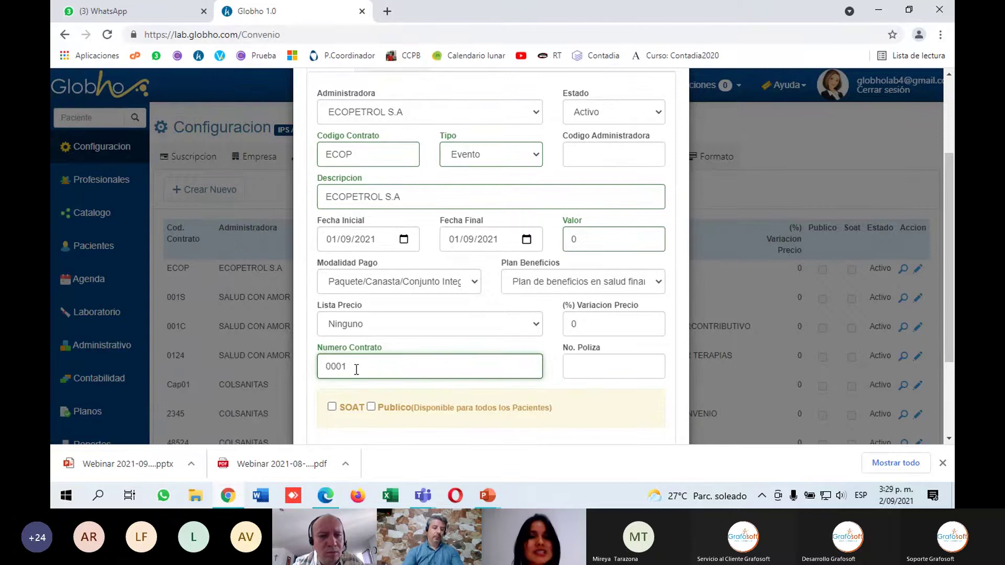
drag(357, 369, 297, 364)
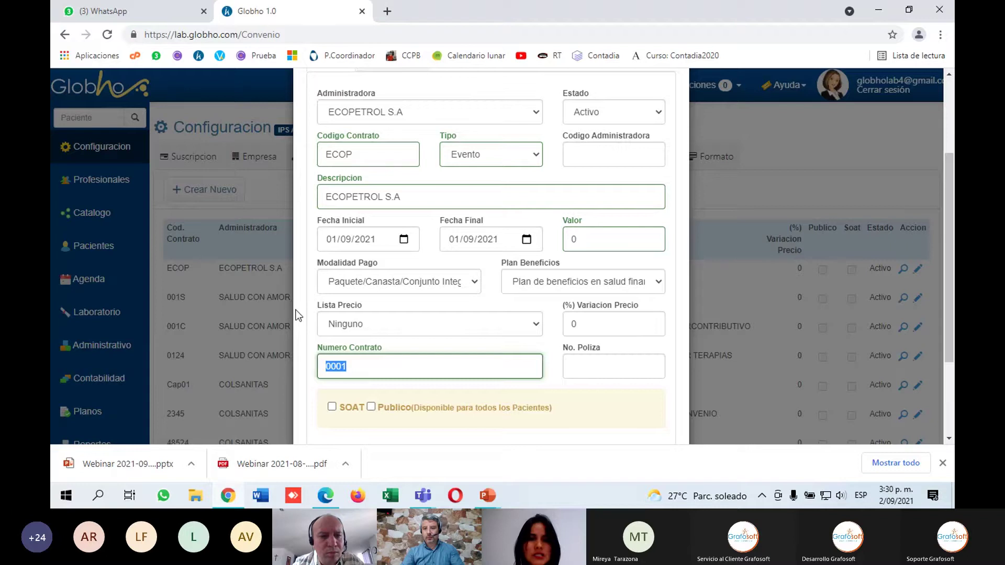
scroll(333, 241, up, 2)
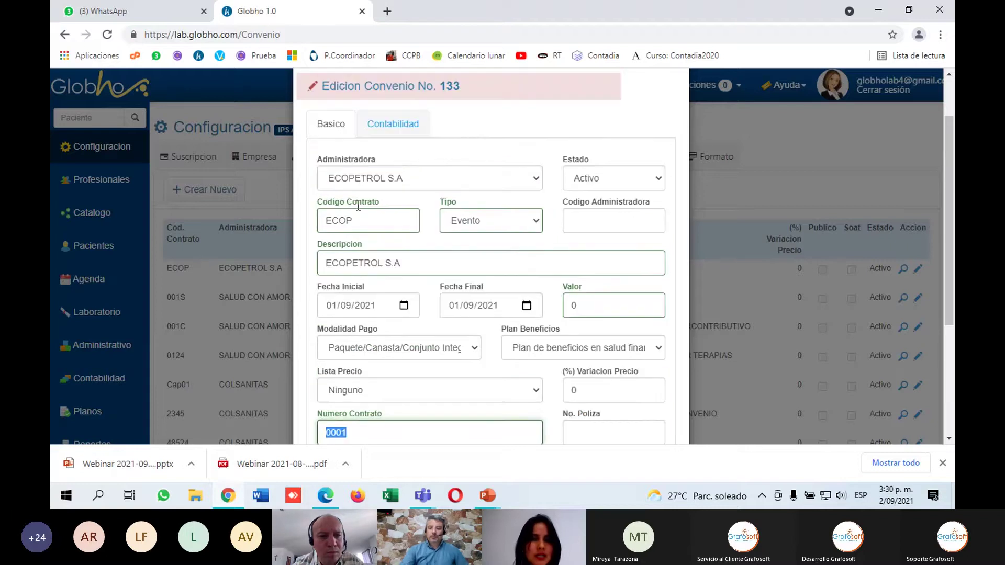
drag(327, 221, 353, 220)
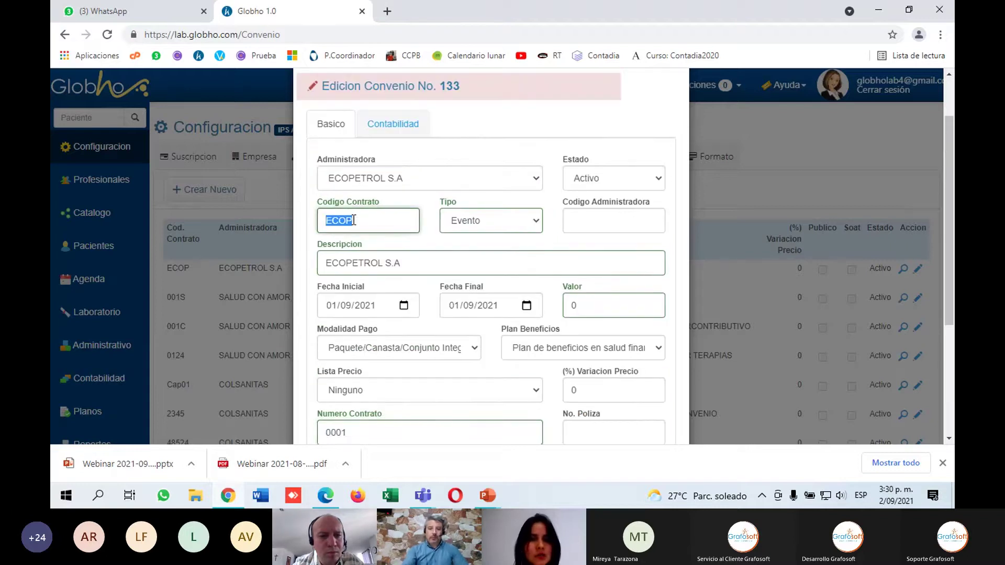
scroll(355, 220, down, 2)
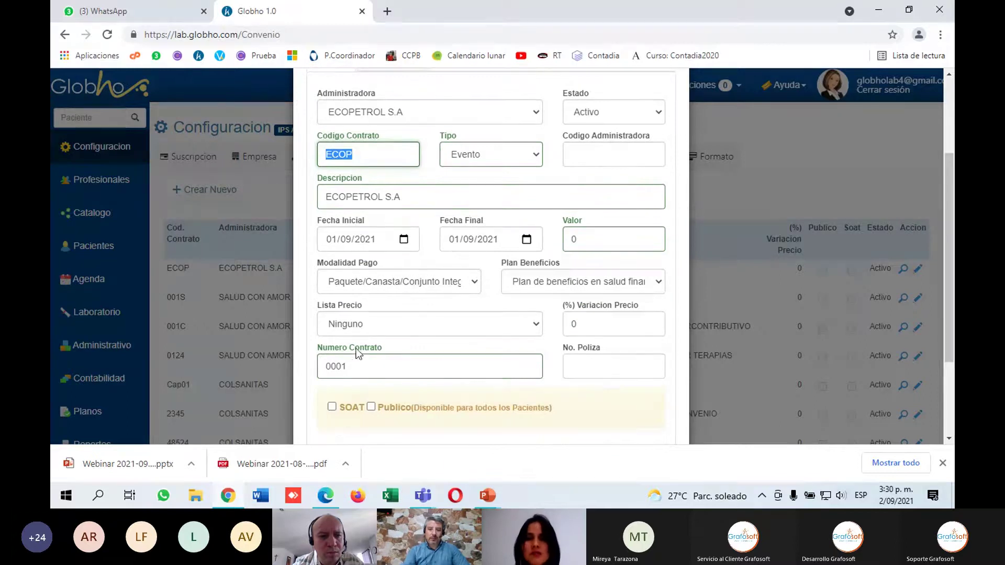
drag(316, 348, 386, 354)
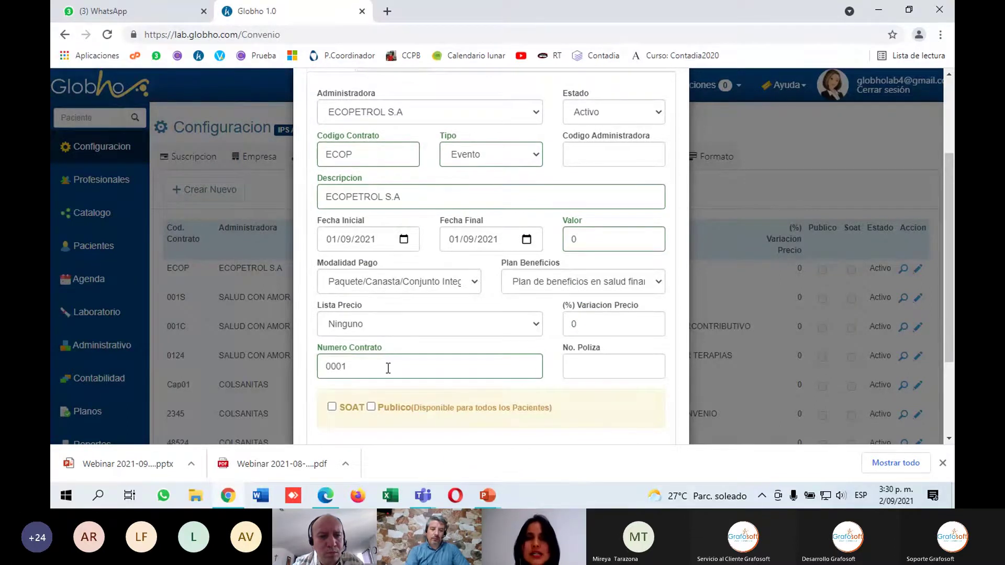
Advance the slideshow to the slide on authorization number, MIPRES and copago fields, then return to the agreement form in Globho.
click(388, 365)
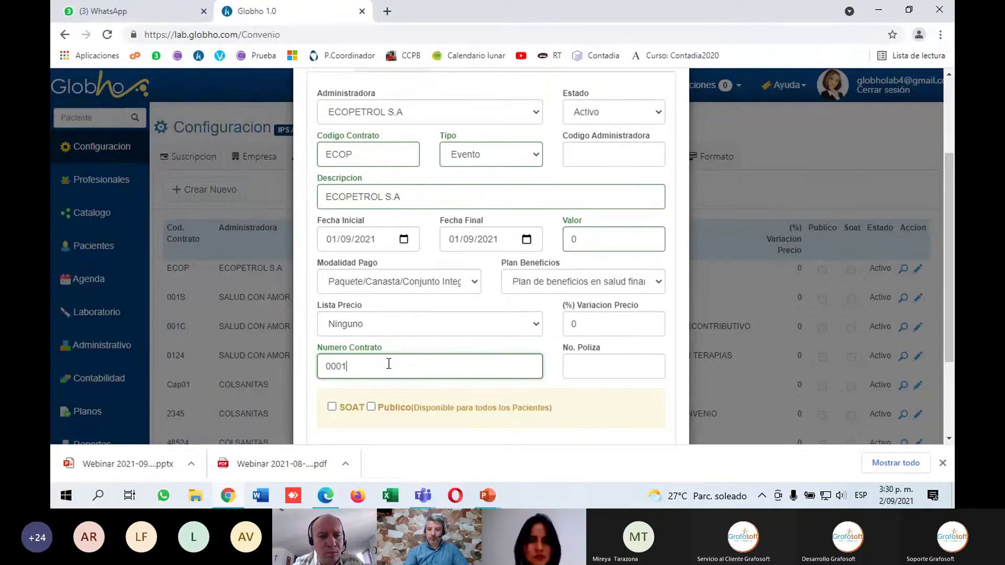
key(alt+Tab)
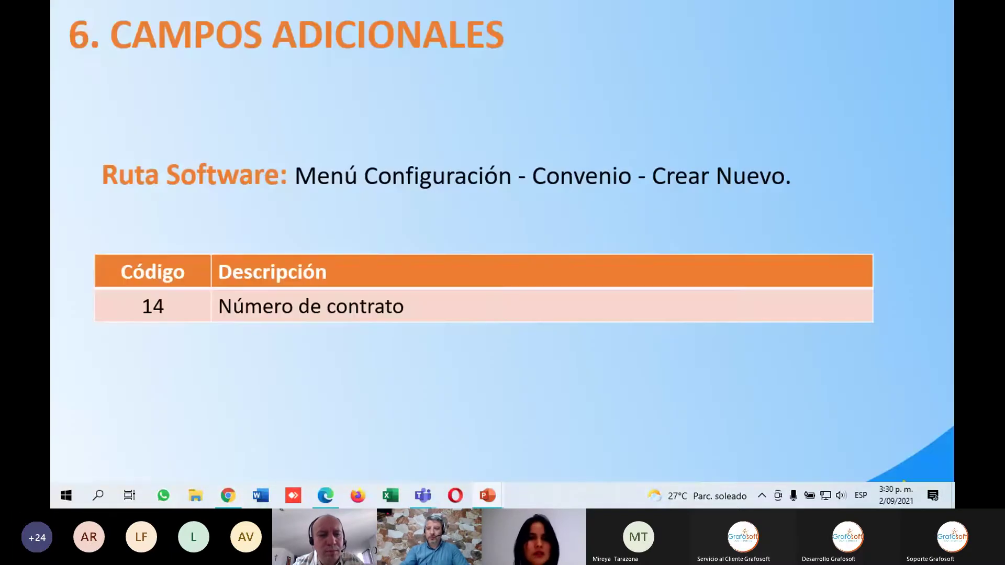
key(Right)
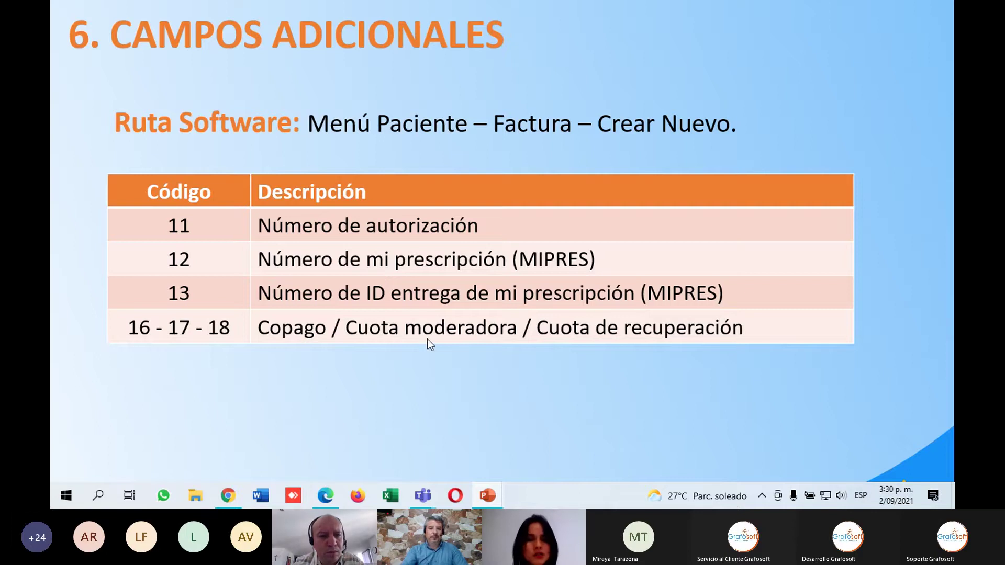
key(alt+Tab)
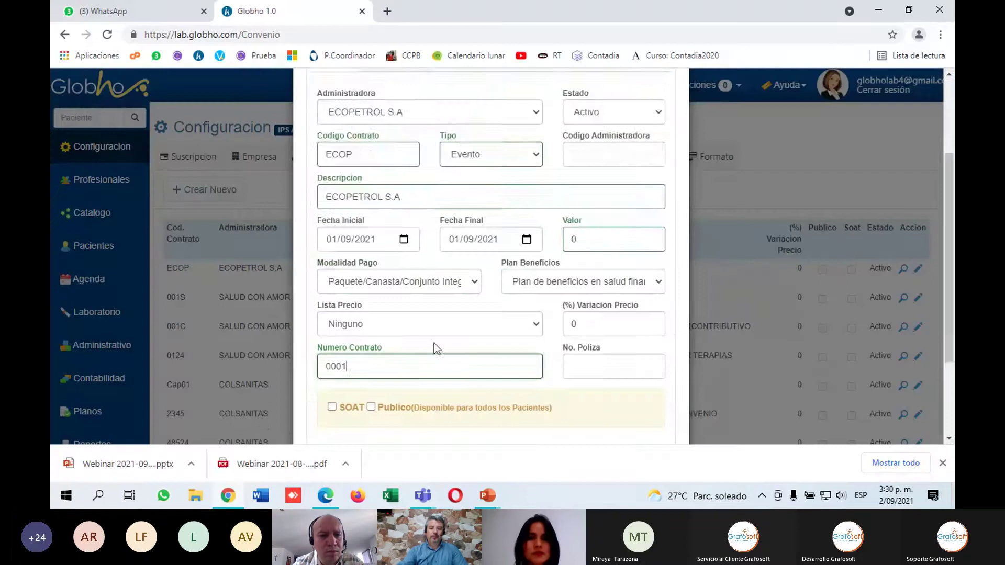
Close the agreement form and start a new invoice for the second patient in the Pacientes list.
scroll(435, 343, down, 2)
click(641, 374)
click(92, 247)
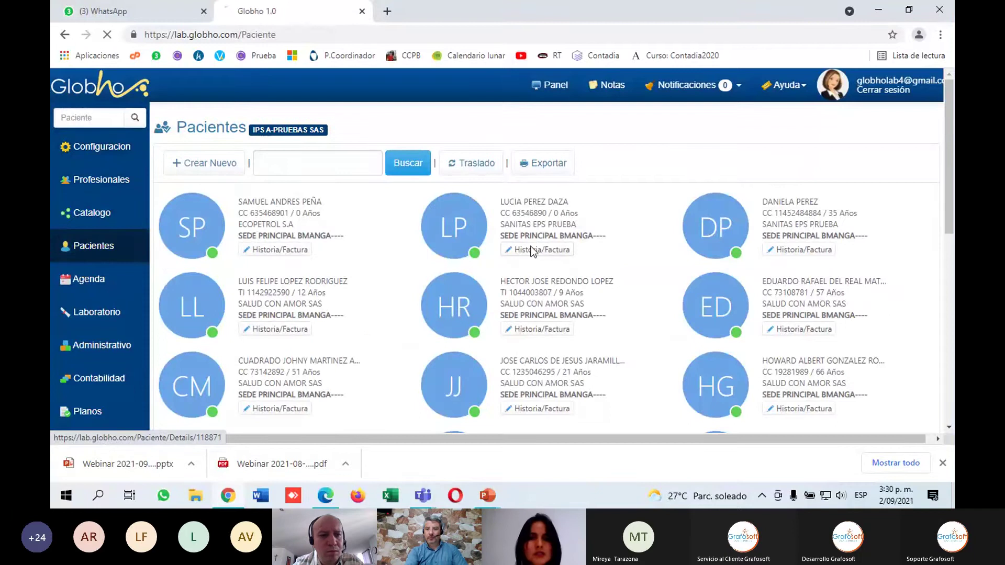
click(532, 250)
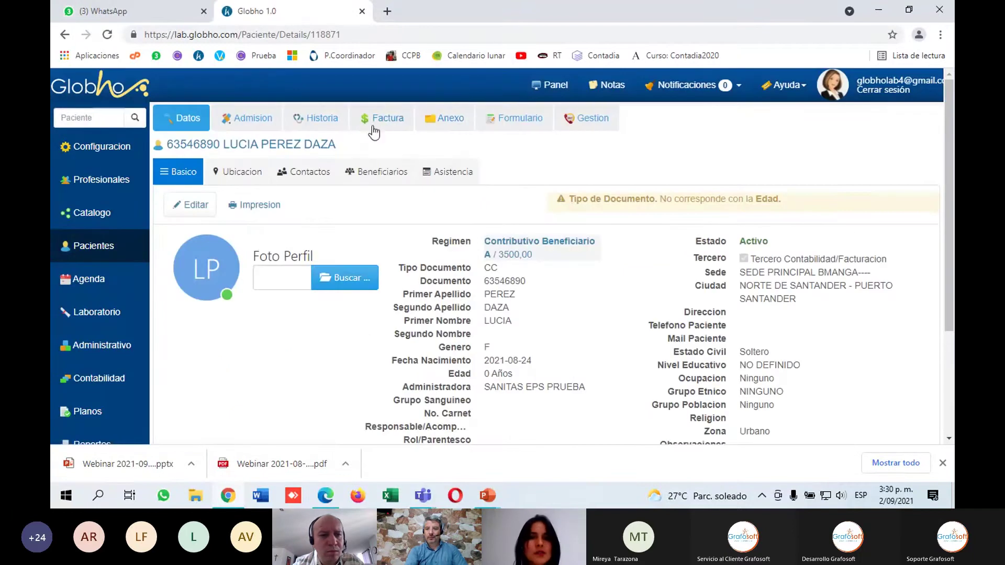
click(375, 125)
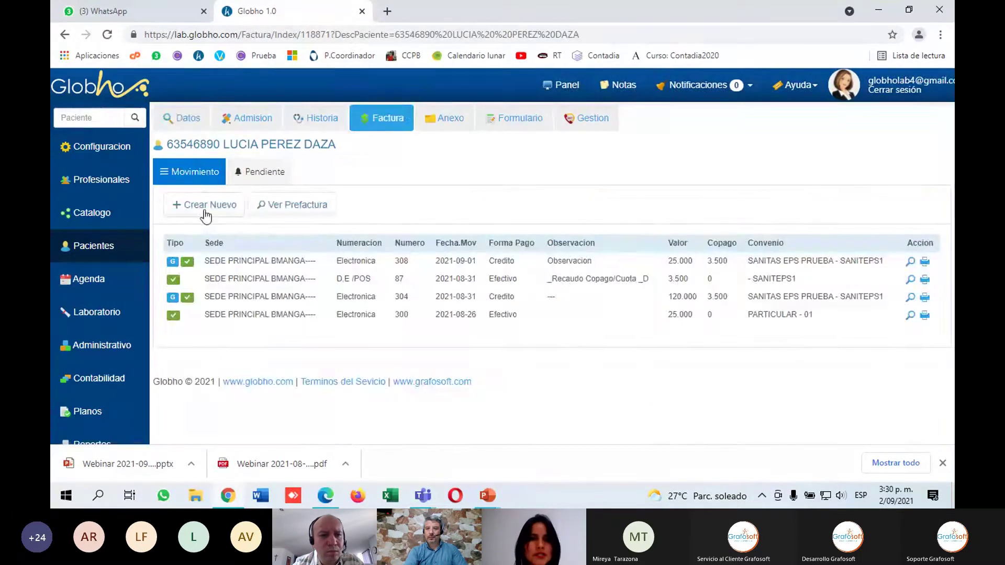
click(205, 212)
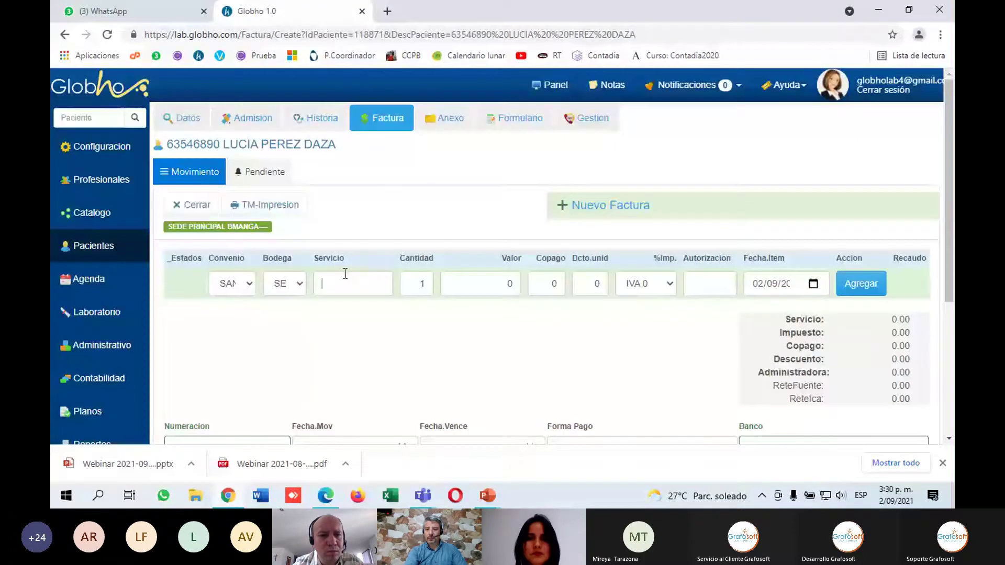
Search the invoice services for "consulta" and select 890305 CONSULTA DE CONTROL O DE SEGUIMIENTO POR ENFERMERIA.
text(conuslta)
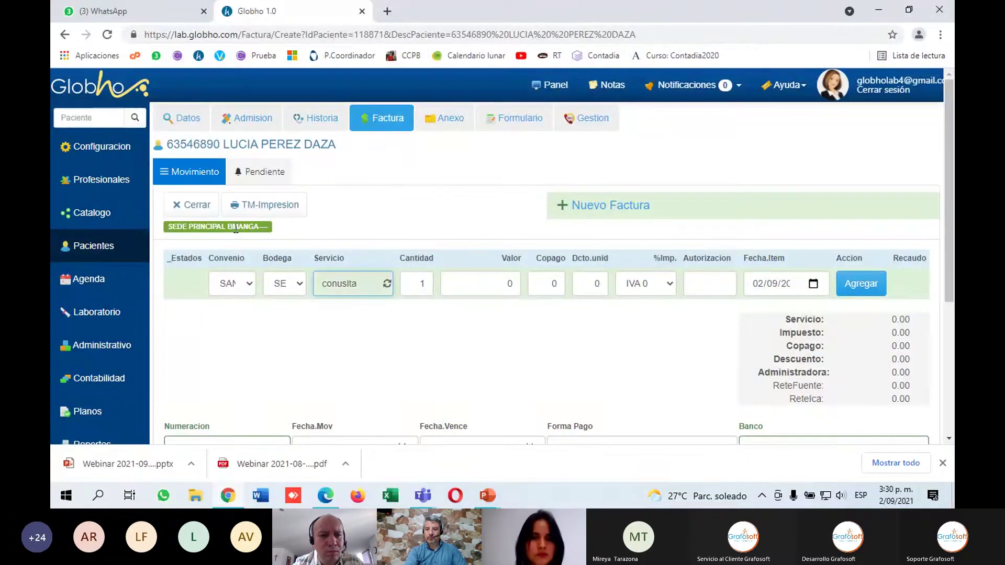
key(BackSpace)
key(BackSpace)
key(BackSpace)
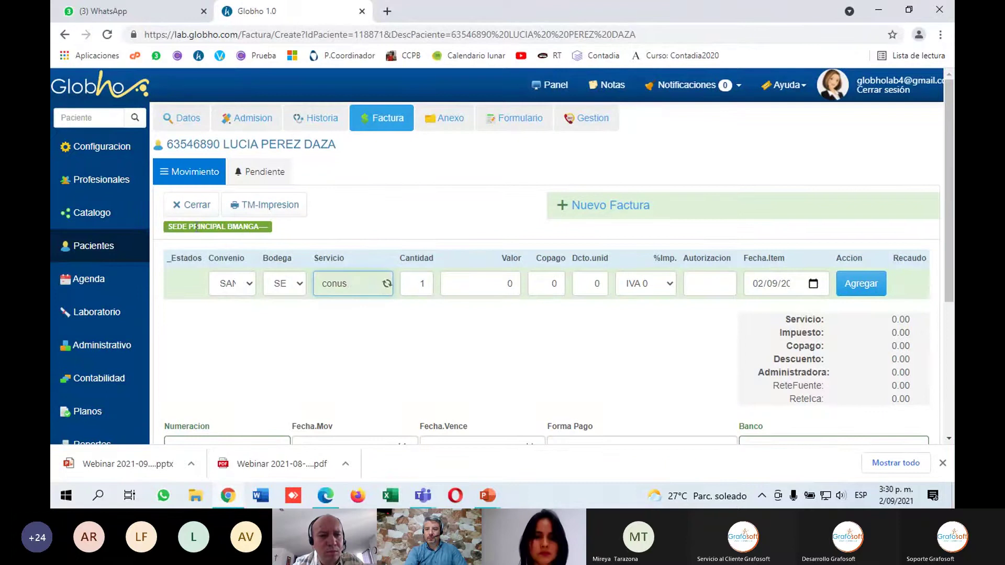
text(ult)
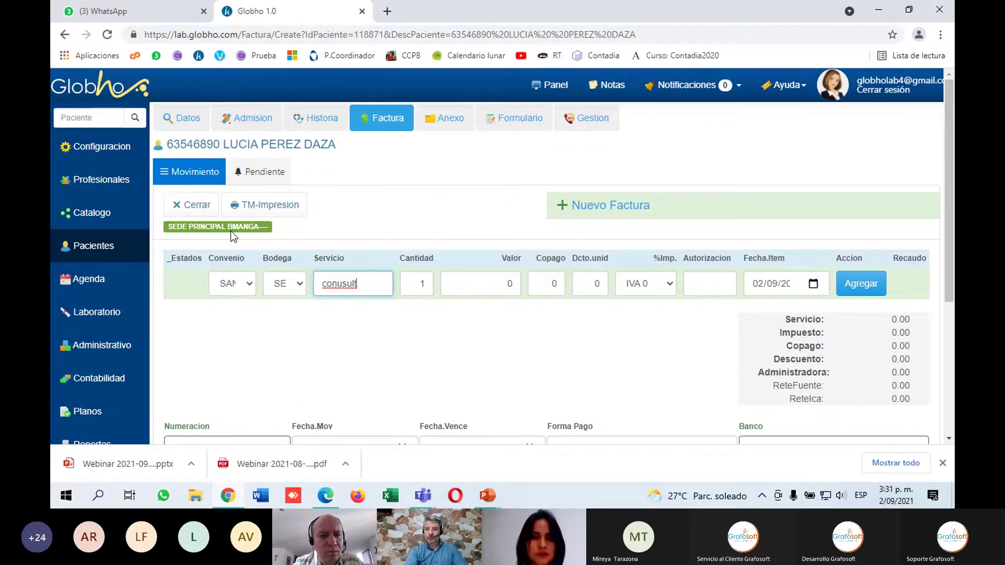
key(BackSpace)
key(BackSpace)
key(BackSpace)
text(sulta)
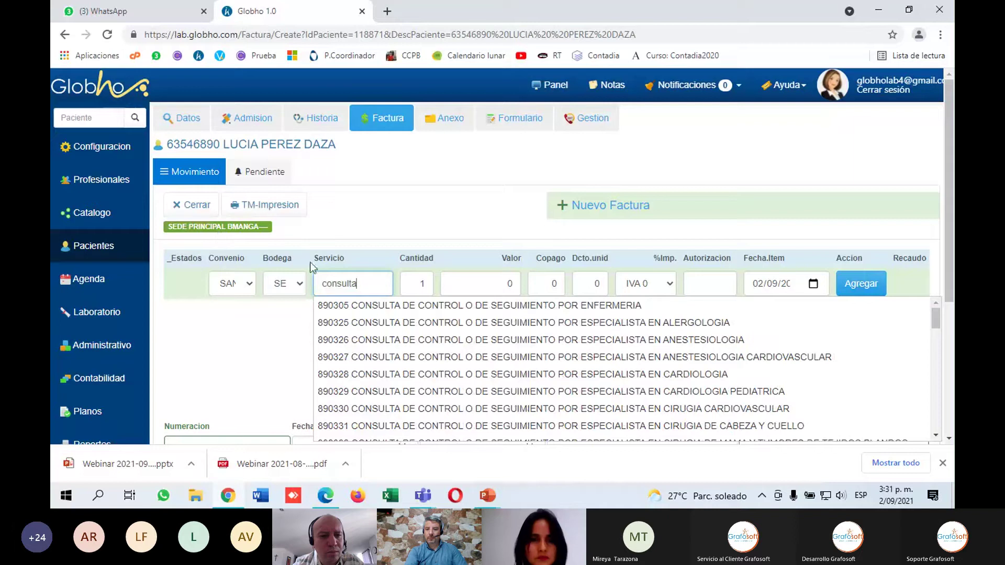
click(459, 306)
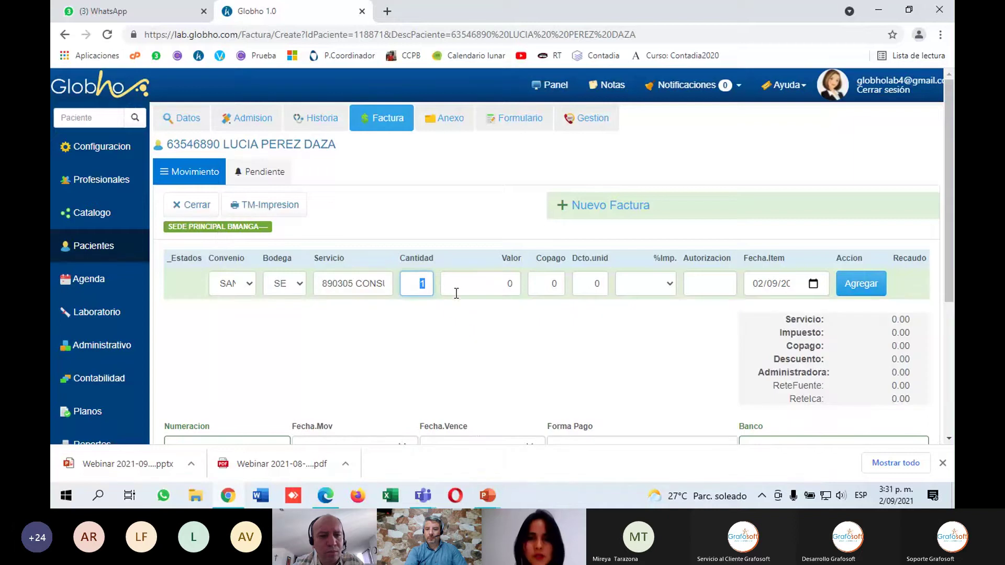
Set the nursing consultation's Valor to 1000000 and add the service to the invoice.
click(458, 282)
text(100)
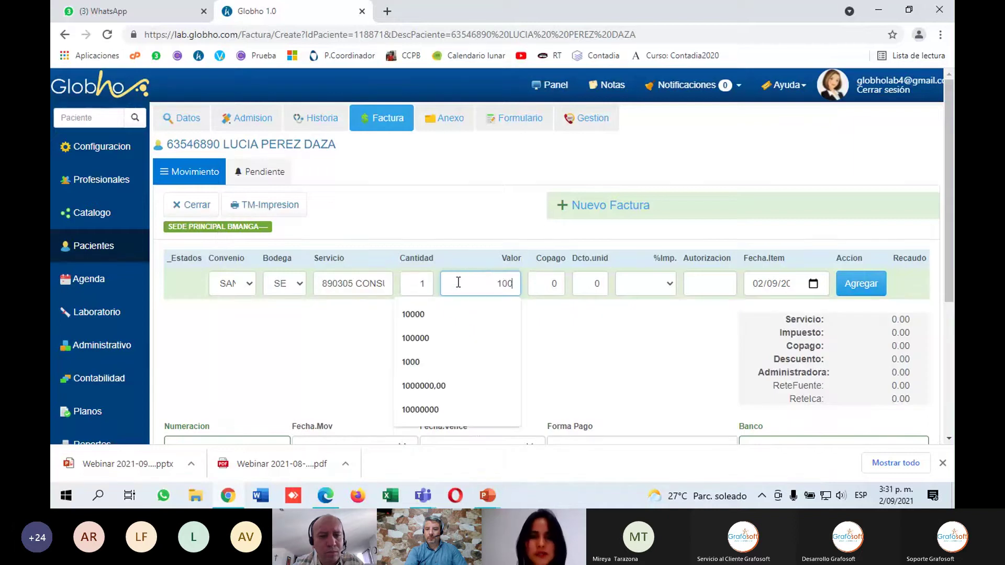
text(0000)
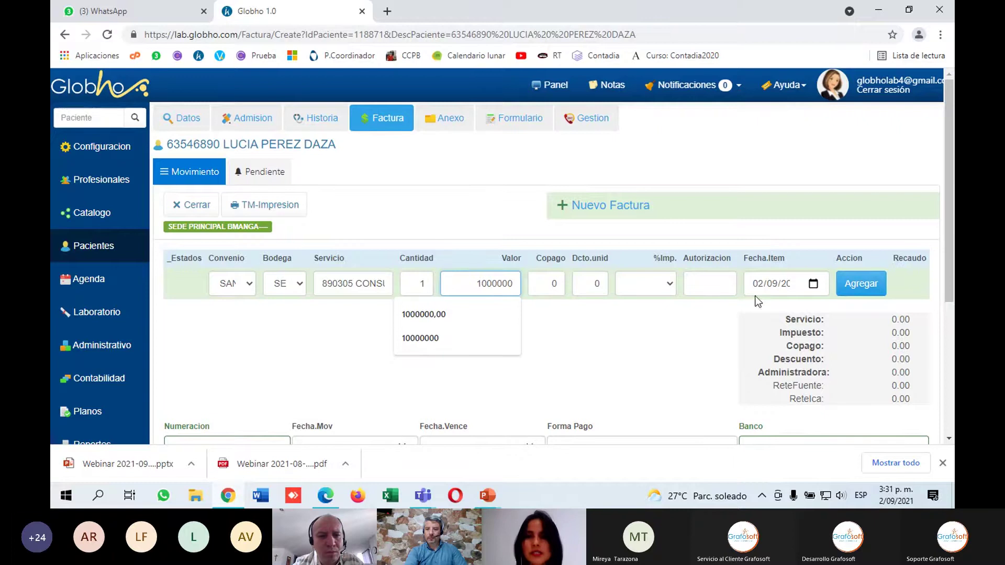
click(862, 290)
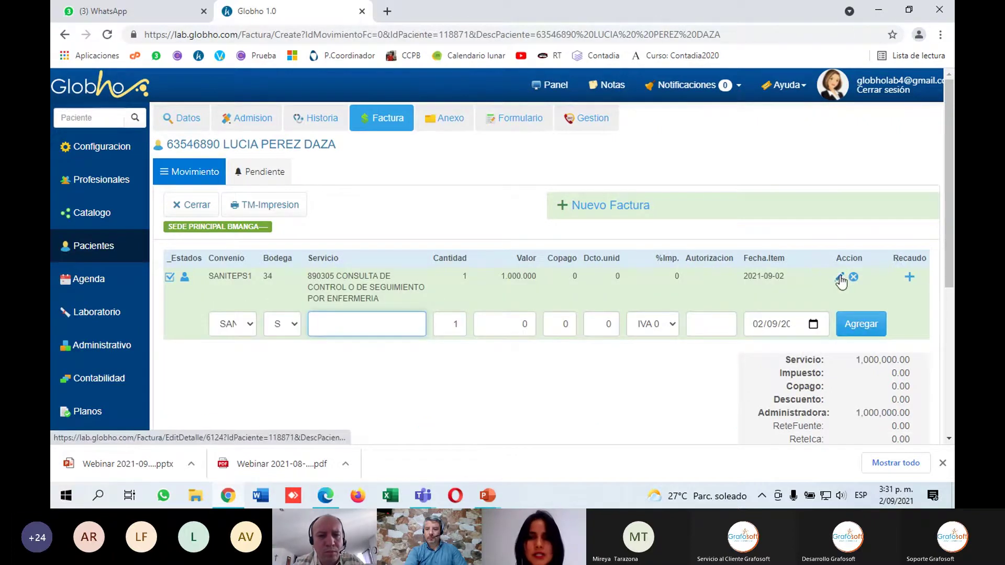
Show the Autorizacion, No. Mipres and ID entrega Mipres fields in the invoice item's edit form, then return to the invoice.
click(840, 278)
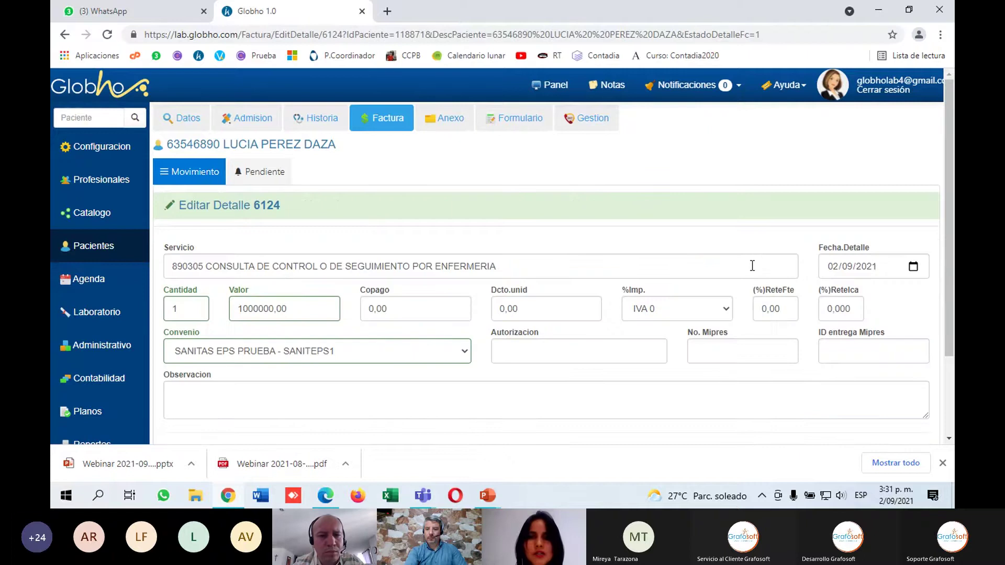
scroll(548, 392, down, 1)
double_click(532, 265)
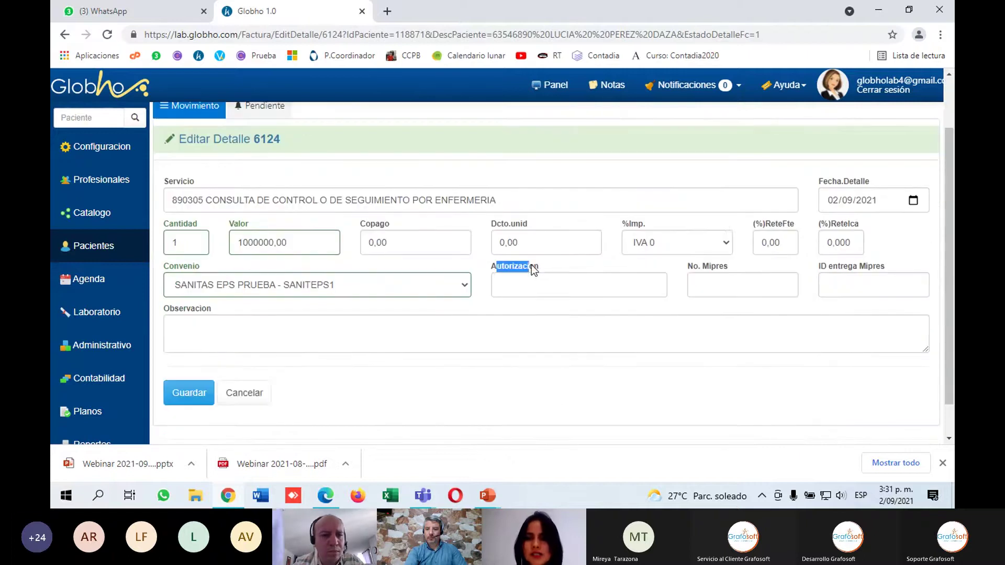
click(538, 292)
drag(689, 267, 742, 265)
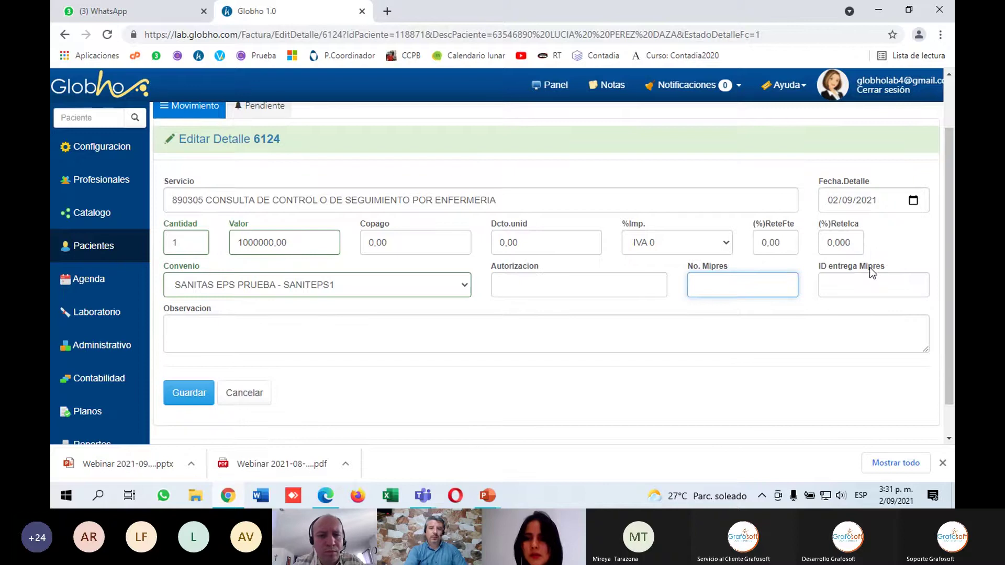
scroll(269, 361, down, 1)
click(208, 358)
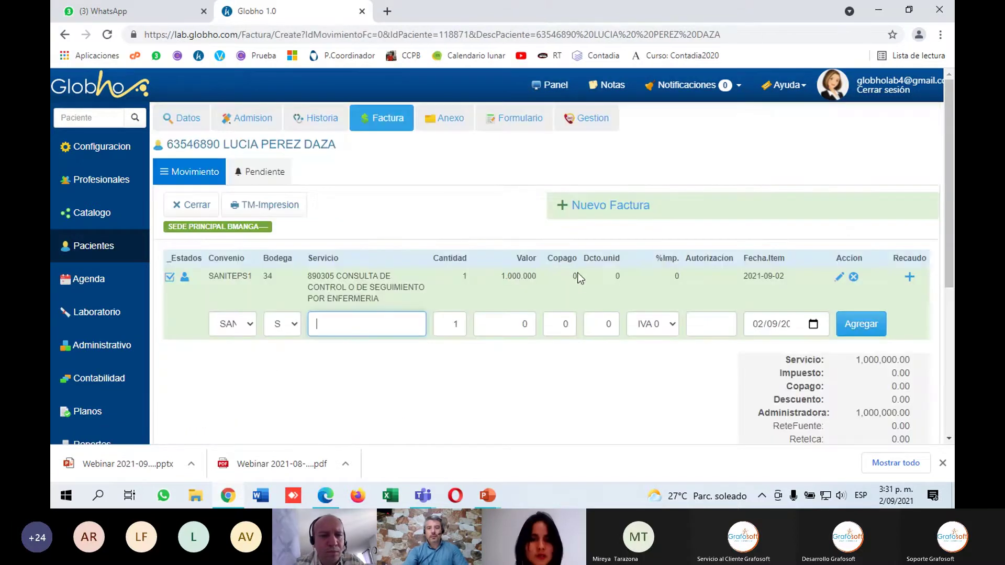
Switch to the PowerPoint slideshow and advance it to the slide on policy number and billing period dates.
mouse_move(494, 495)
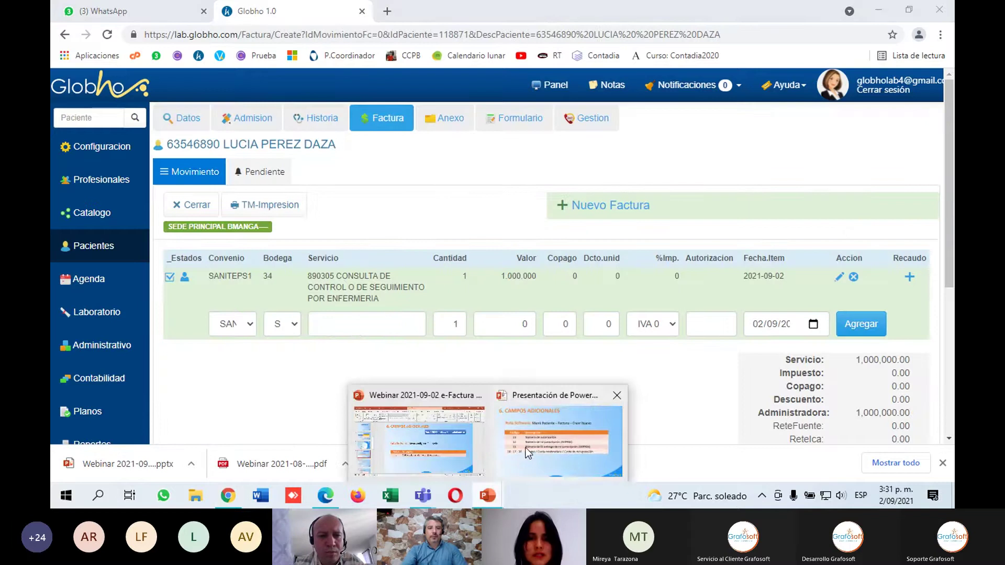
click(517, 467)
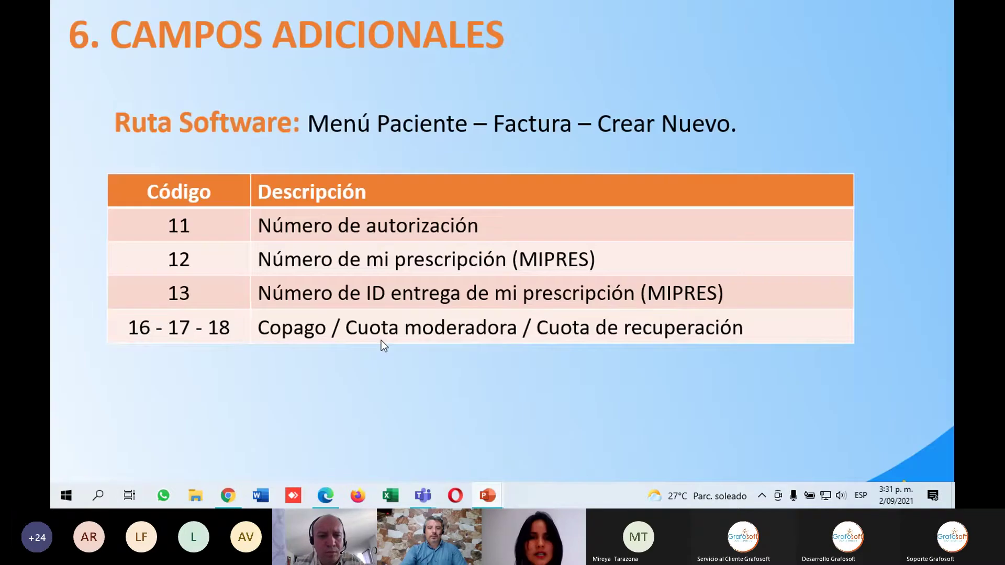
click(506, 304)
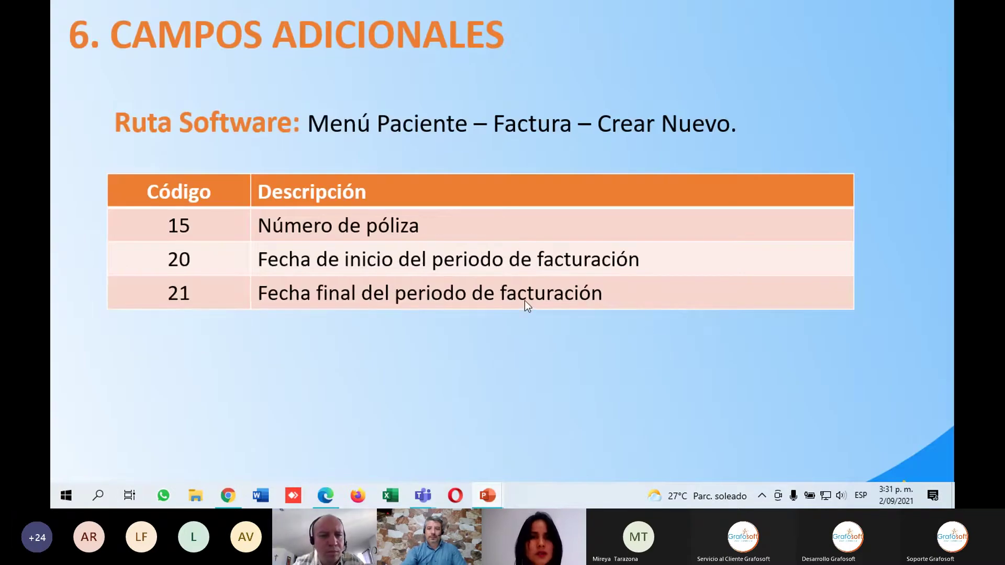
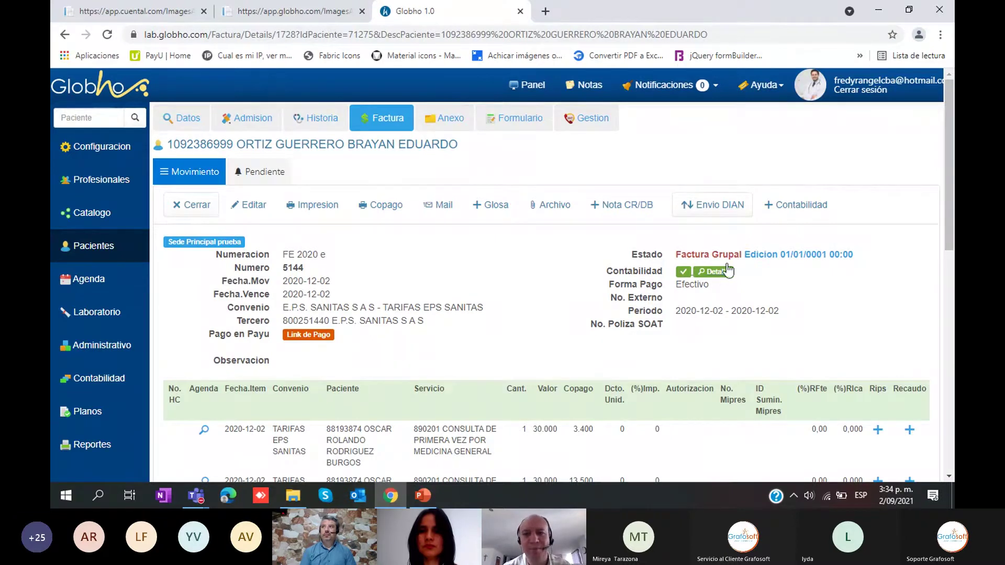
Examine the item list of the E.P.S. SANITAS invoice and highlight the word Grupal in its Estado.
drag(952, 169, 954, 228)
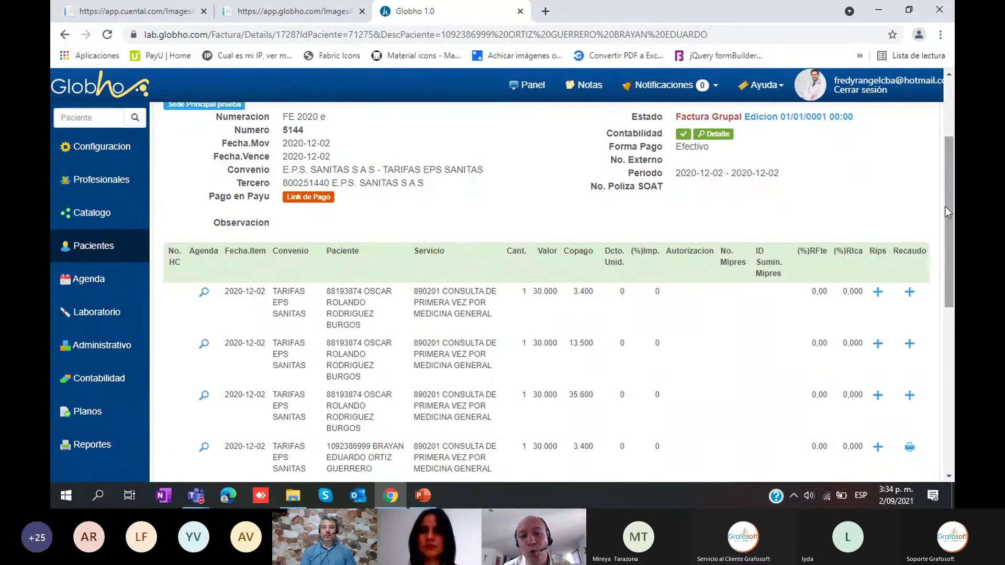
mouse_move(952, 219)
mouse_down()
mouse_move(952, 239)
mouse_move(953, 222)
mouse_up()
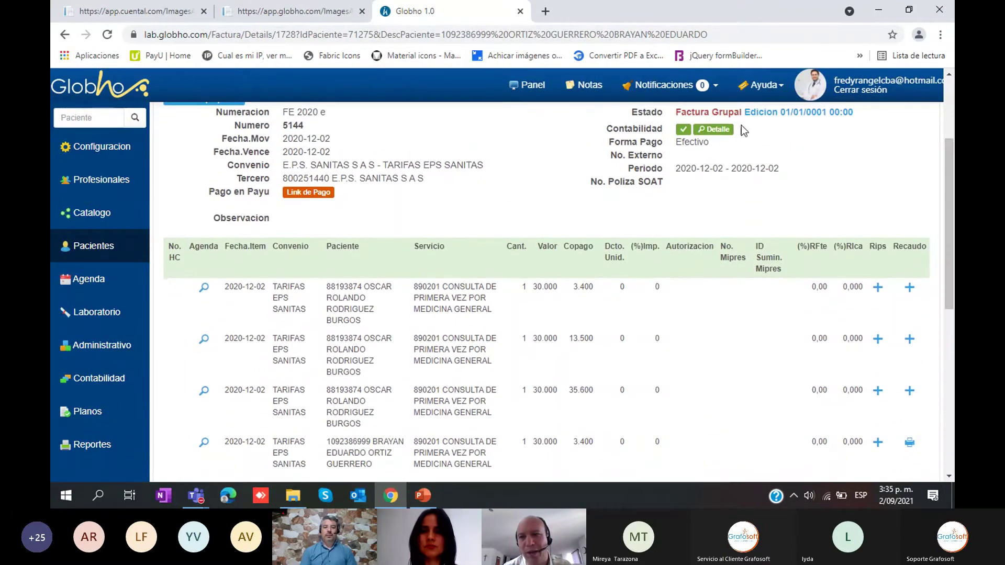
double_click(717, 113)
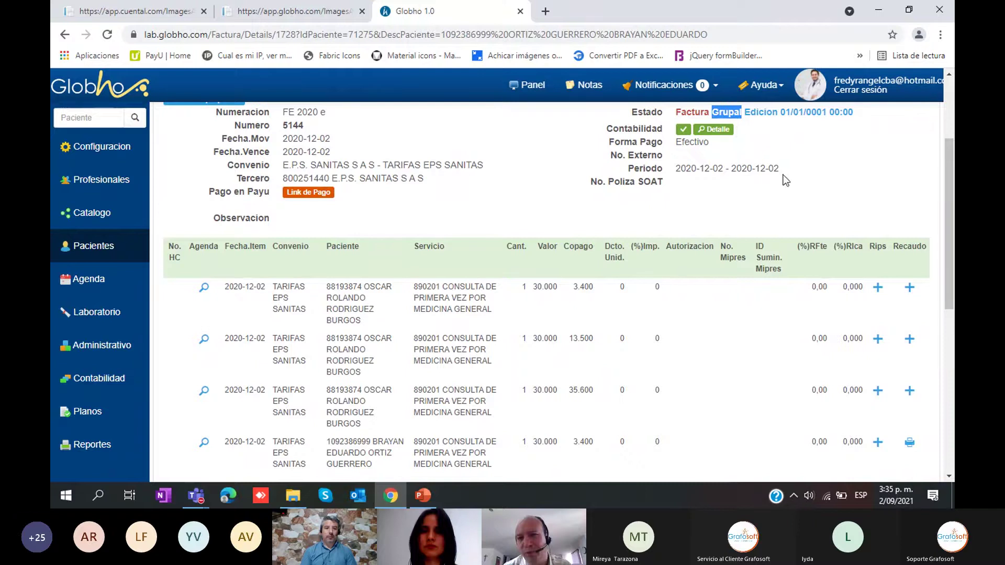
Compare the patients billed in the group invoice by highlighting the fourth item's patient and the earlier rows, and review the invoice header.
drag(946, 191, 944, 218)
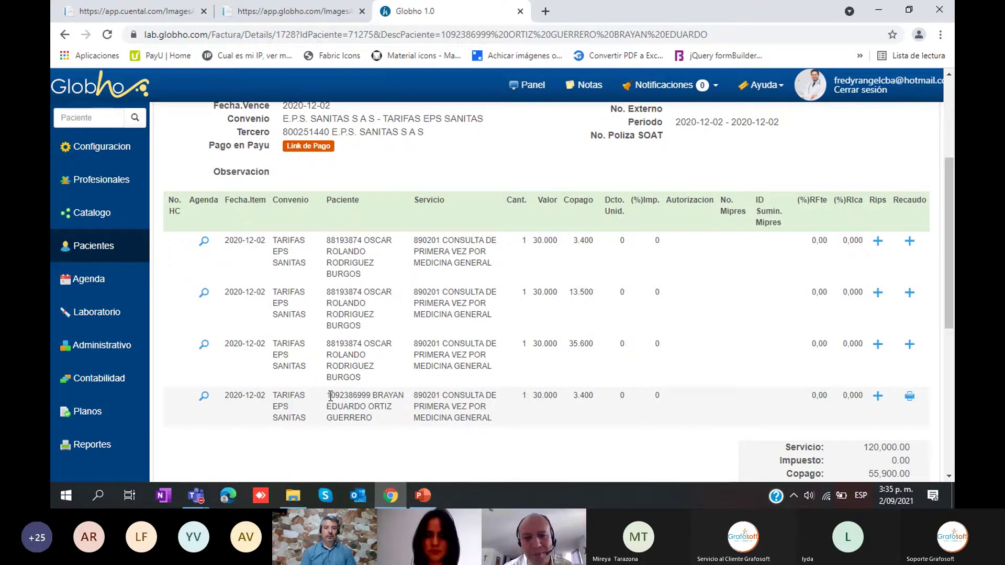
drag(330, 396, 404, 426)
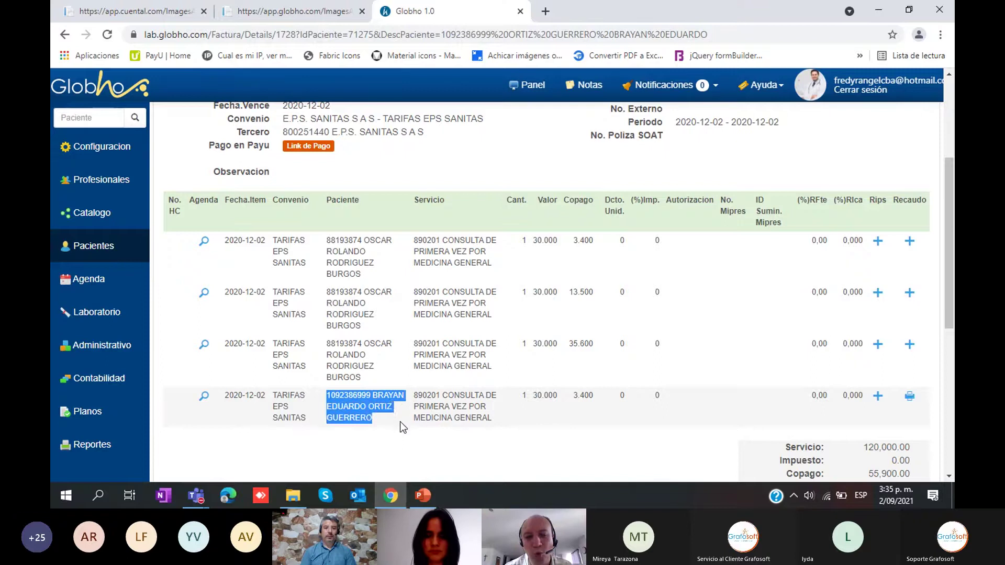
click(363, 407)
drag(325, 396, 374, 419)
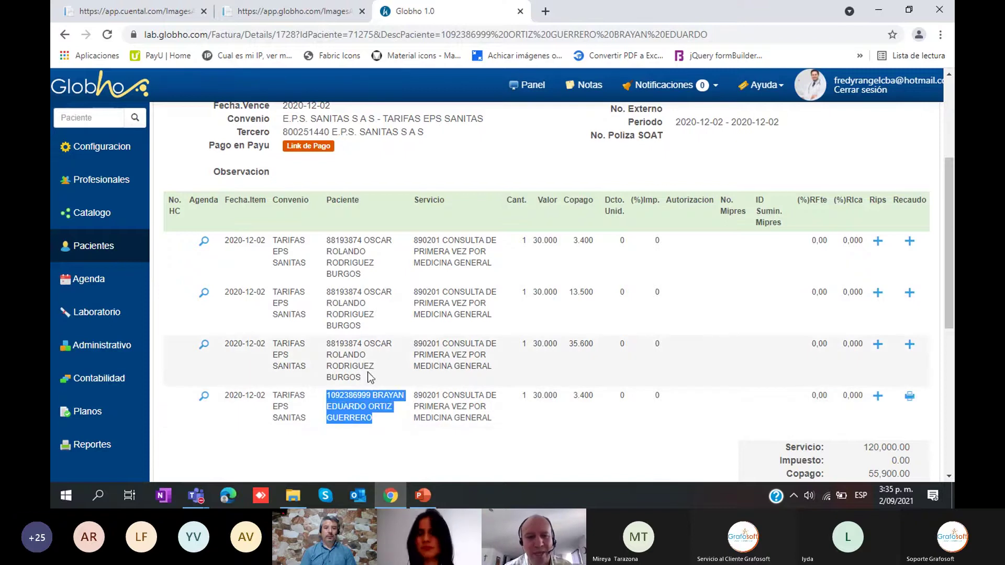
drag(369, 366, 425, 325)
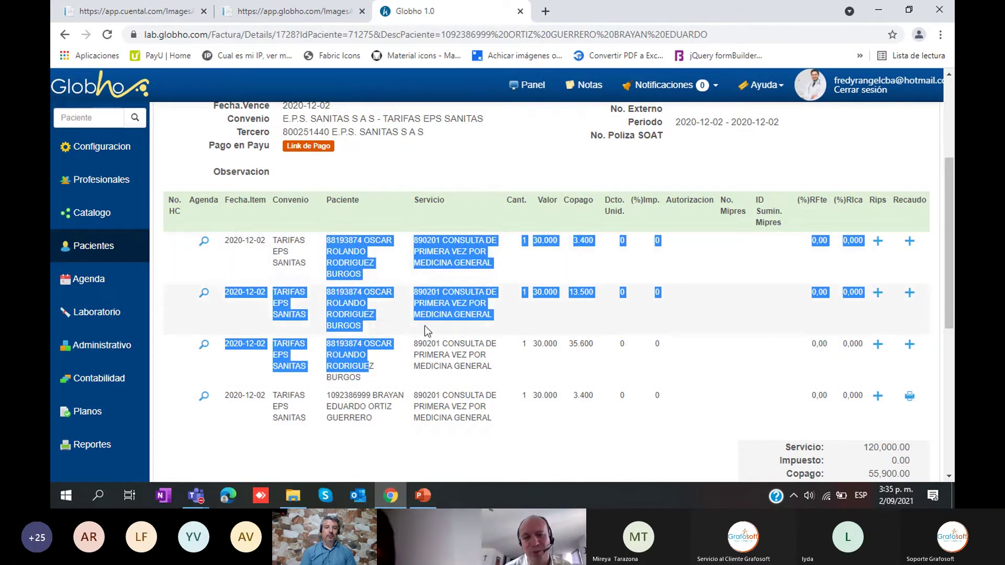
drag(327, 396, 466, 423)
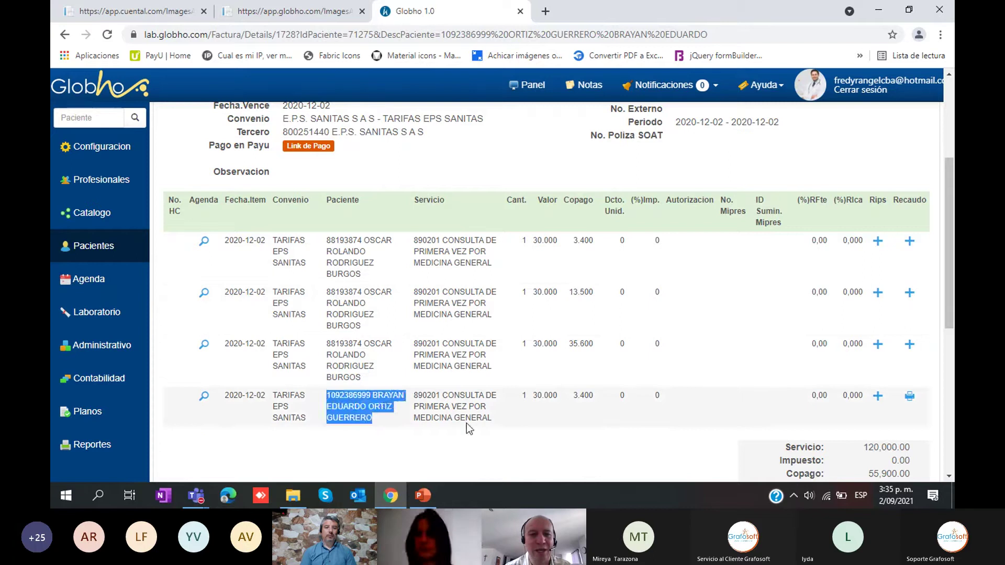
click(467, 423)
scroll(524, 397, up, 2)
scroll(523, 397, down, 2)
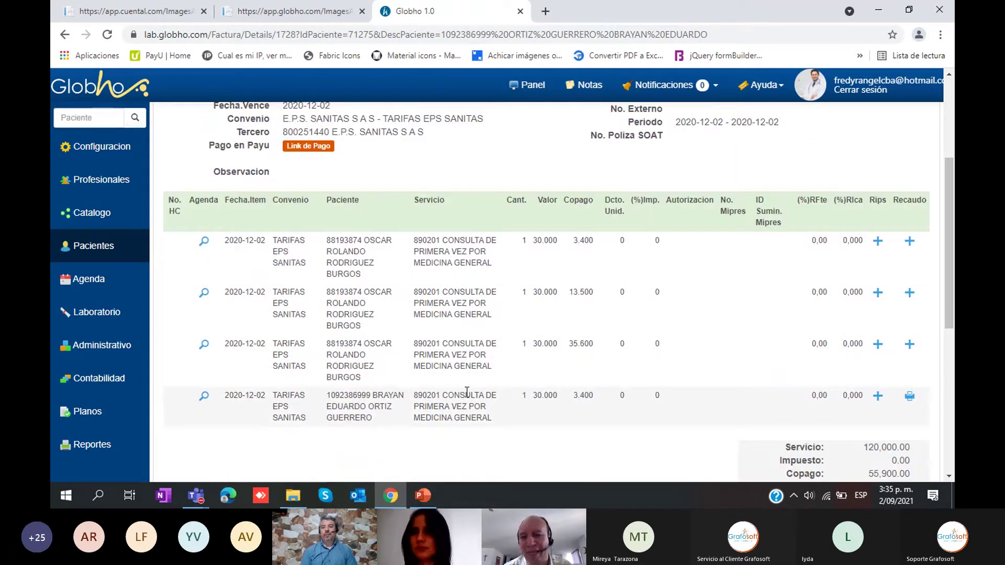
scroll(467, 392, up, 1)
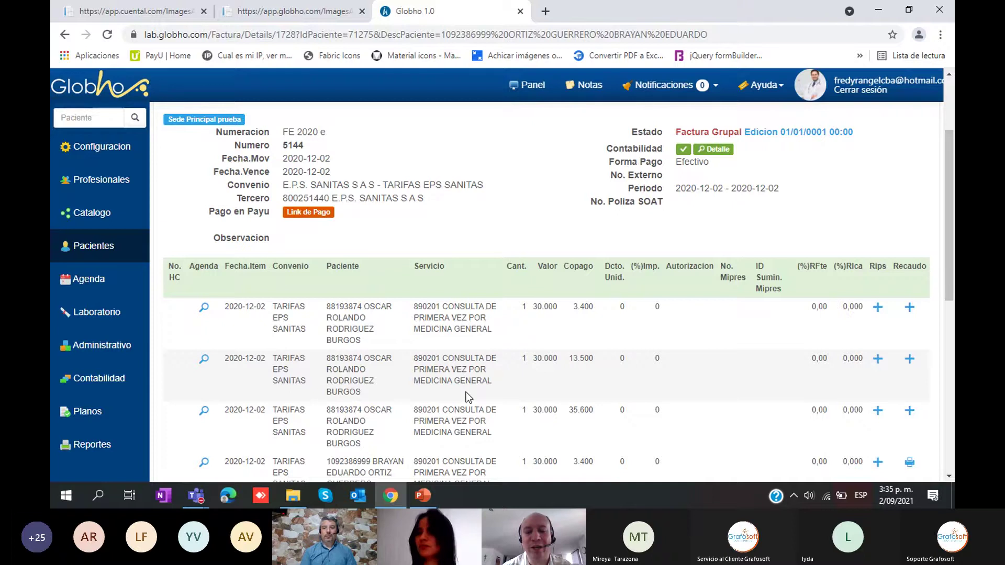
scroll(486, 309, down, 1)
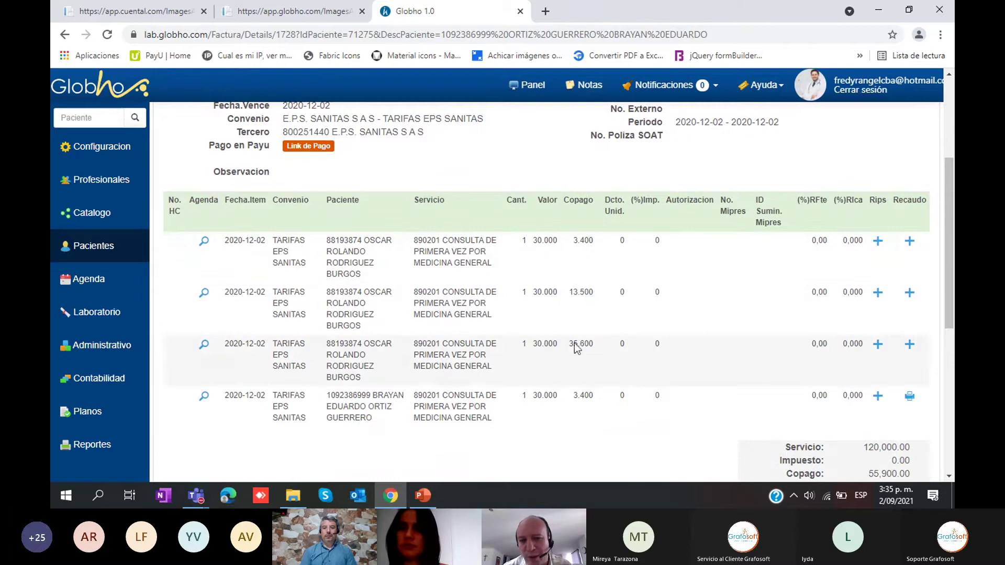
Review the group invoice's items and totals, and highlight the ID Sumin. Mipres and Copago column headings.
scroll(887, 418, down, 1)
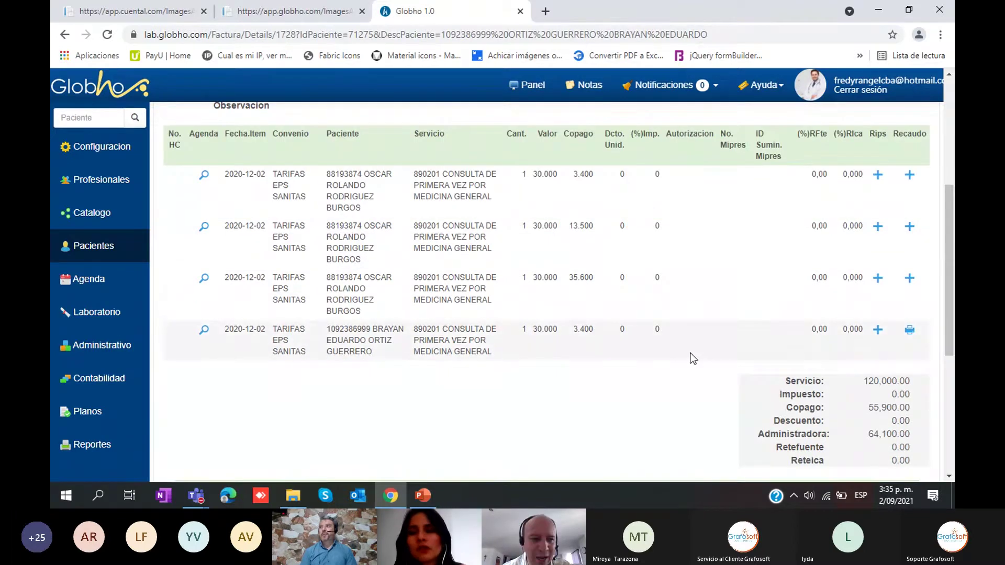
scroll(585, 343, up, 2)
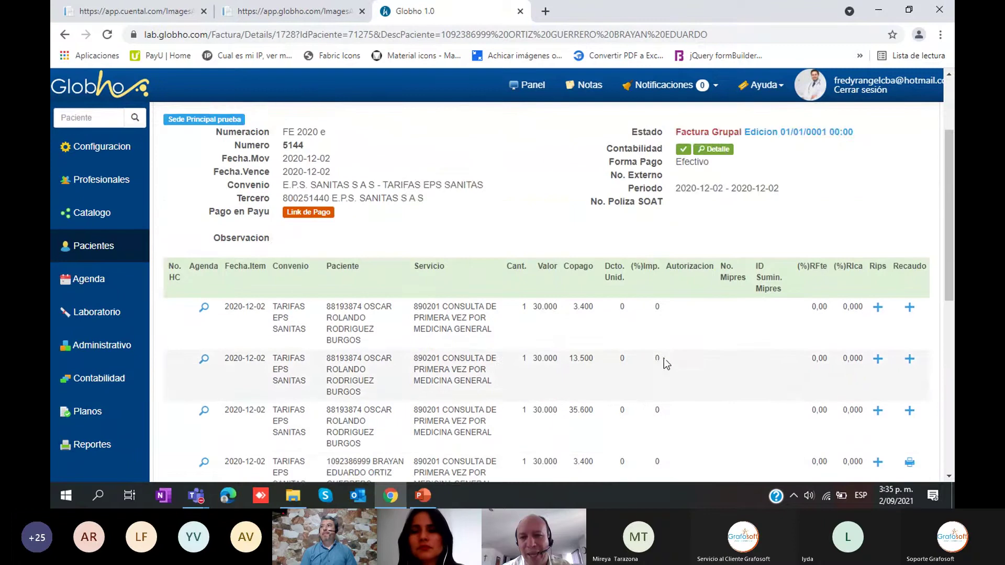
scroll(664, 358, up, 2)
scroll(664, 361, down, 2)
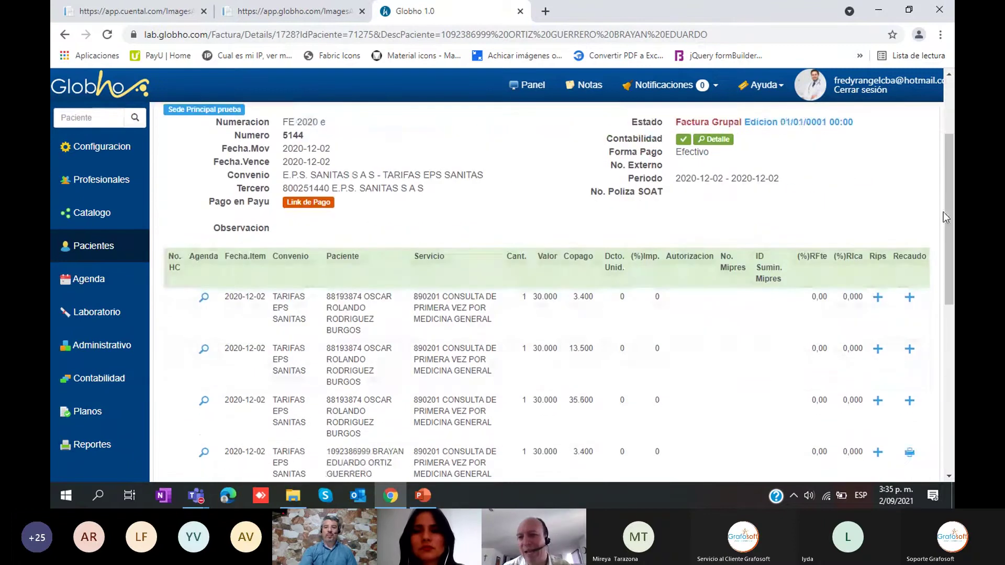
scroll(818, 268, down, 1)
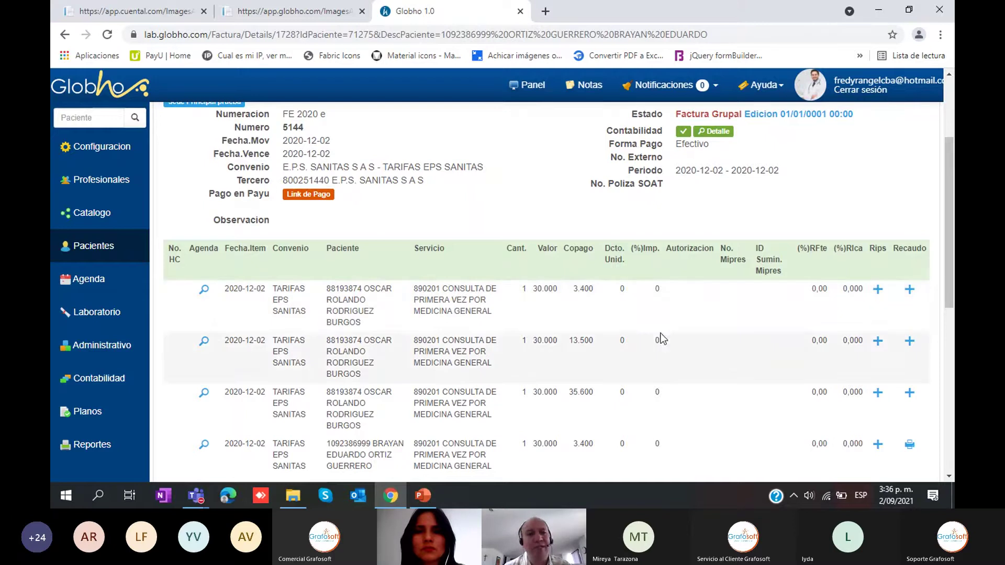
scroll(512, 351, down, 1)
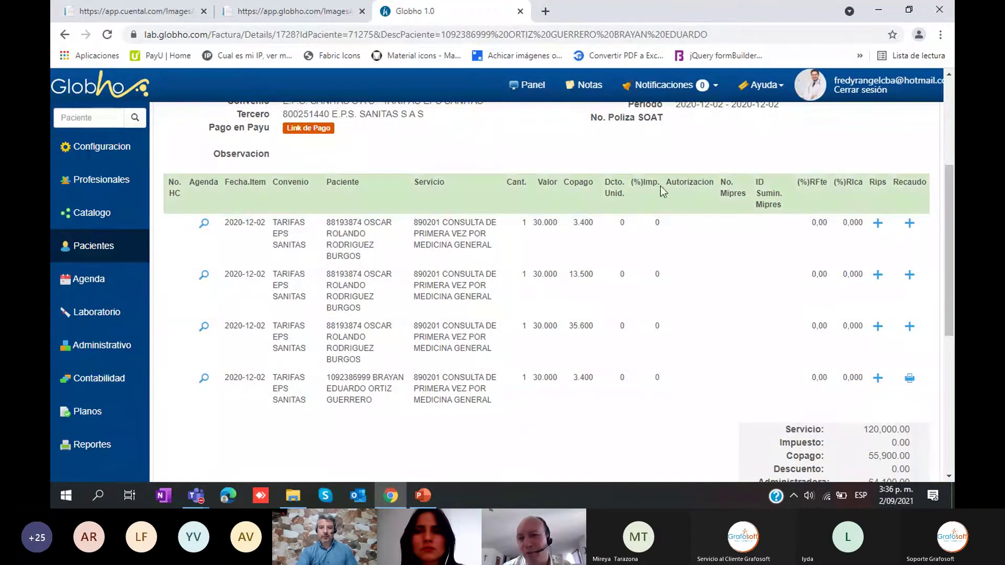
drag(662, 188, 776, 194)
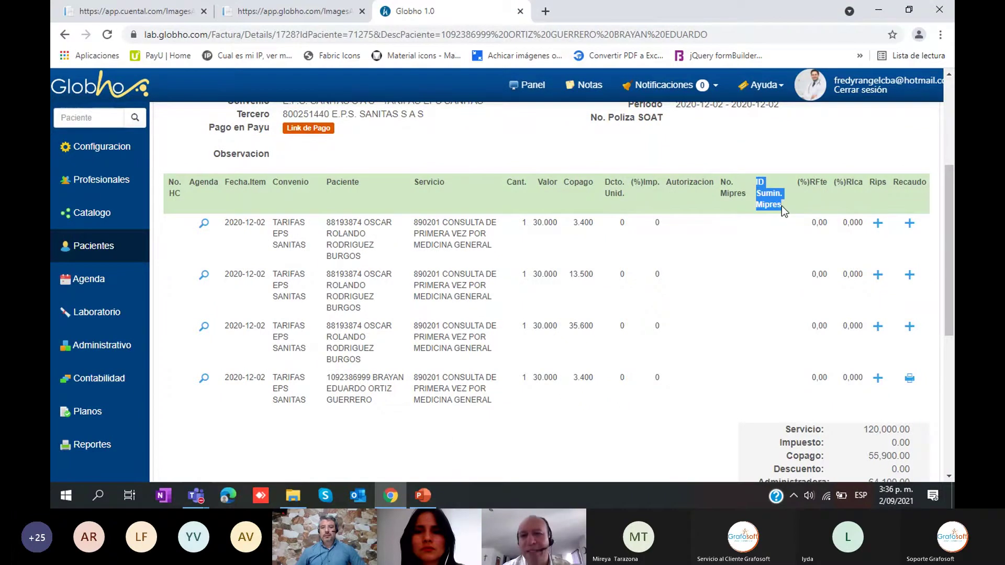
double_click(578, 182)
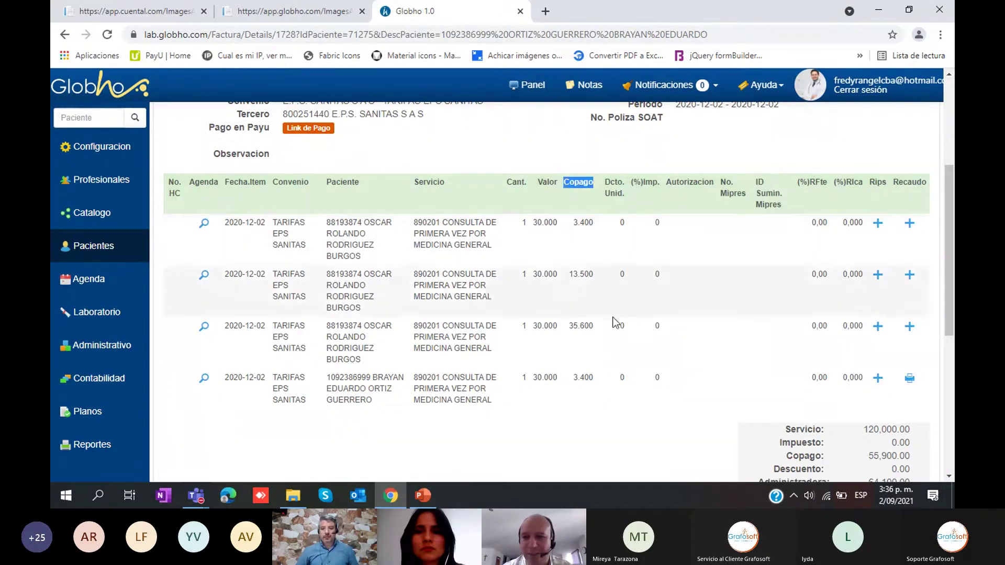
Review the group invoice's header and items, pointing out the Periodo and No. Poliza SOAT fields.
scroll(451, 349, down, 4)
scroll(536, 335, up, 8)
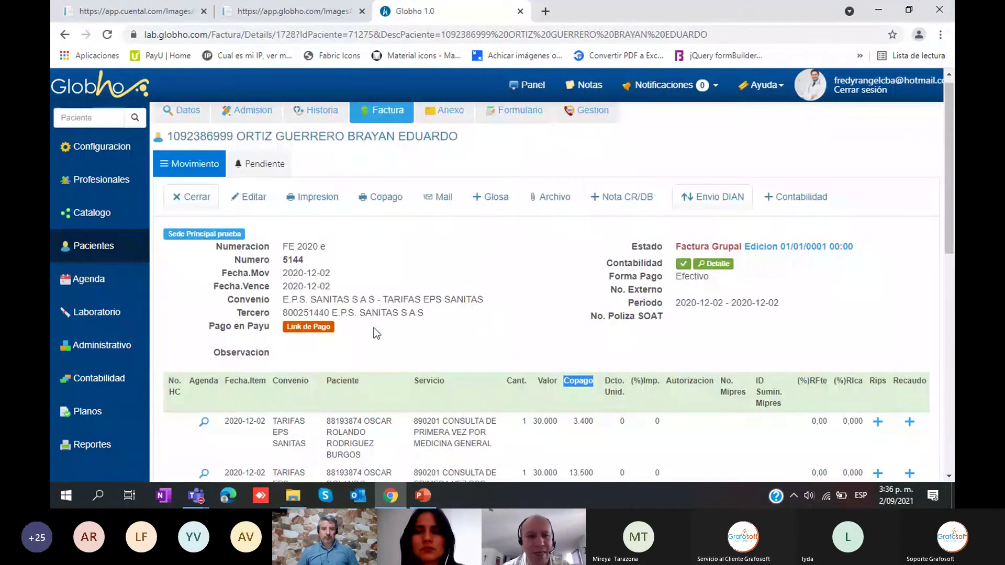
scroll(522, 345, down, 3)
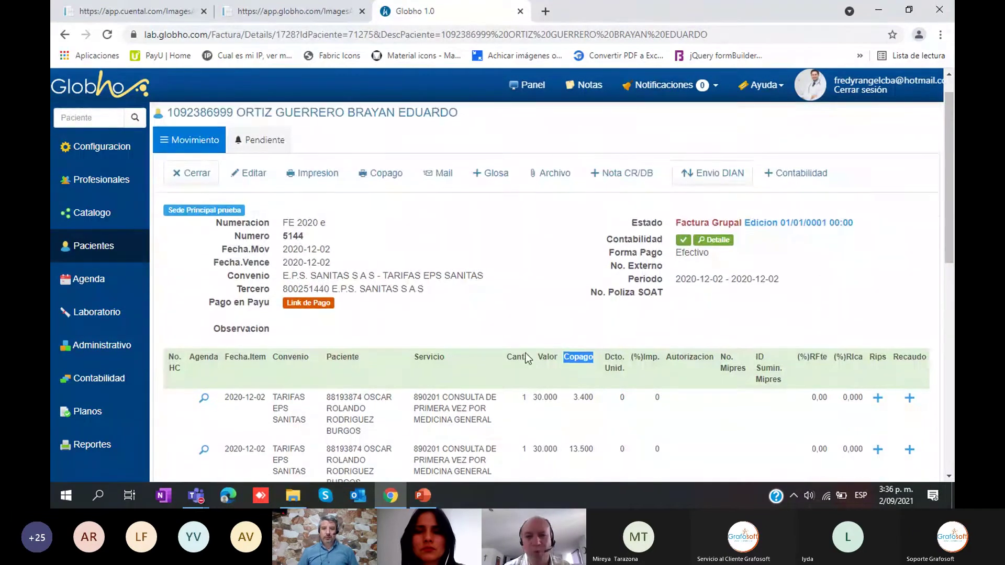
drag(591, 184, 780, 170)
click(675, 185)
click(686, 230)
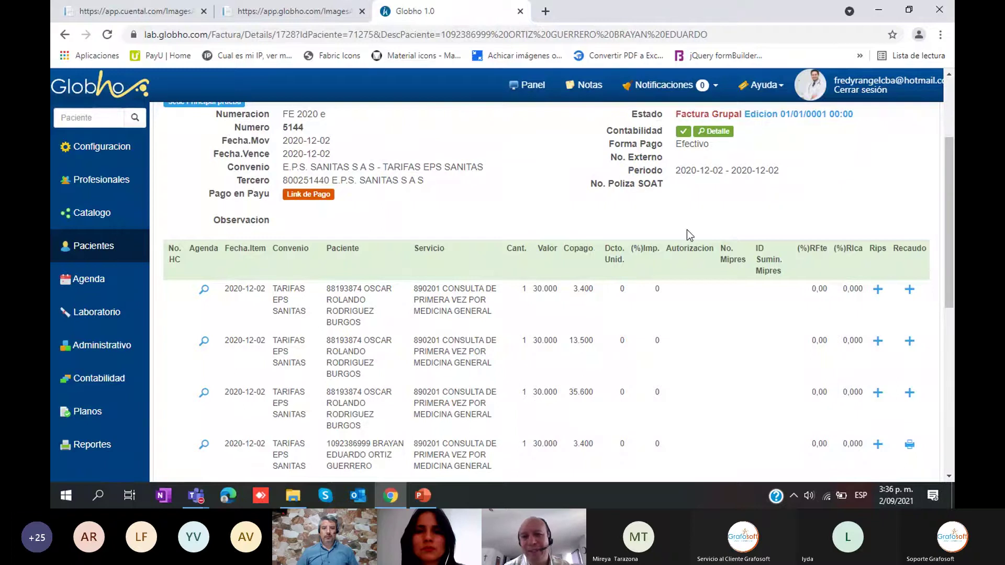
scroll(627, 272, up, 3)
scroll(597, 300, down, 3)
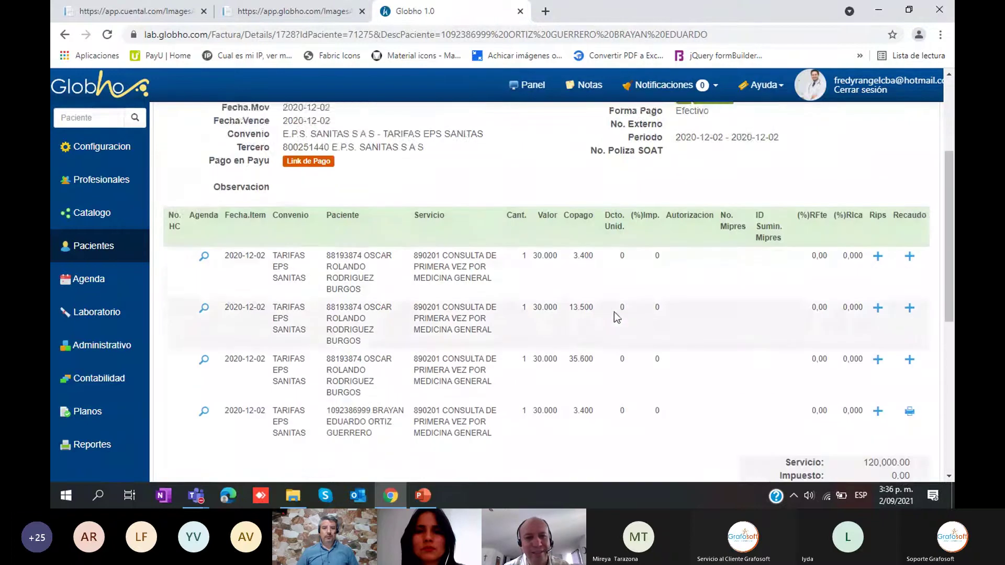
scroll(615, 313, up, 3)
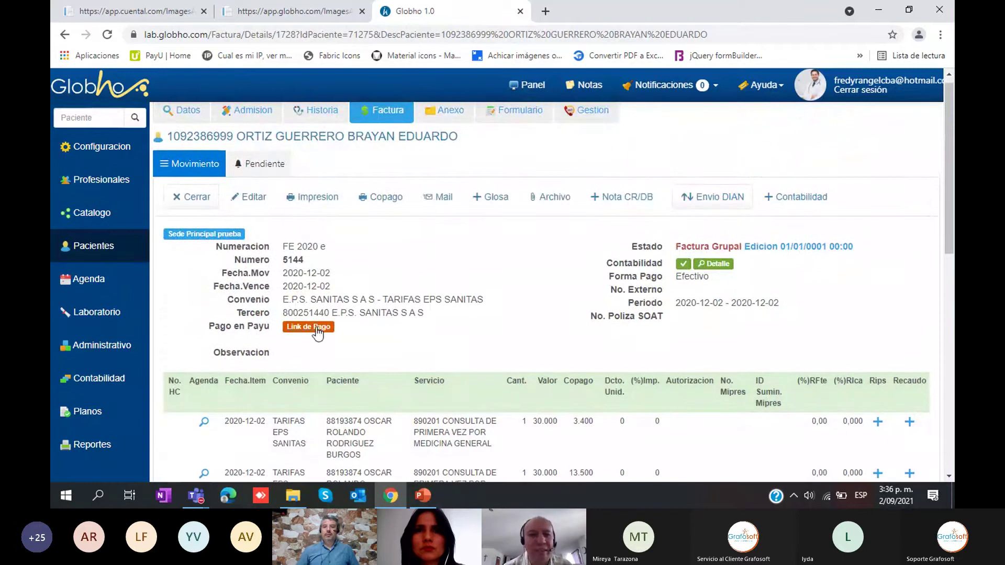
Highlight the invoice's Convenio in the header and the patient of the third item.
drag(283, 300, 485, 301)
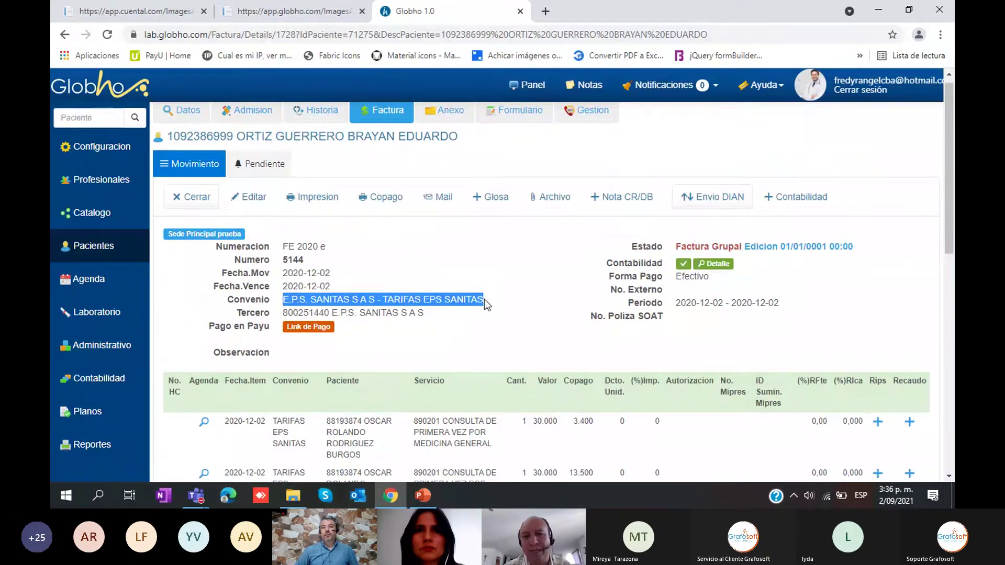
click(365, 295)
scroll(365, 296, down, 4)
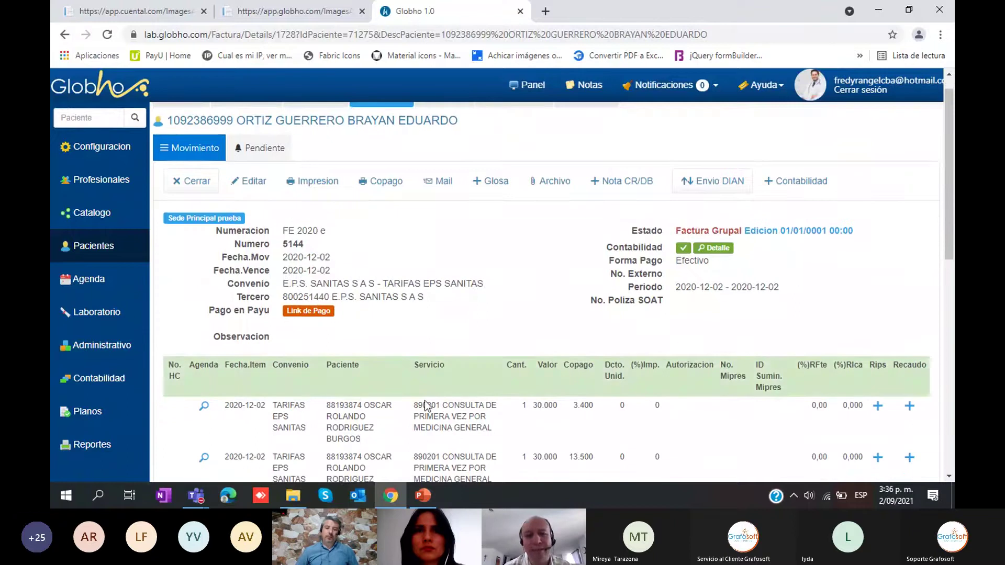
drag(363, 348, 326, 331)
scroll(563, 325, up, 3)
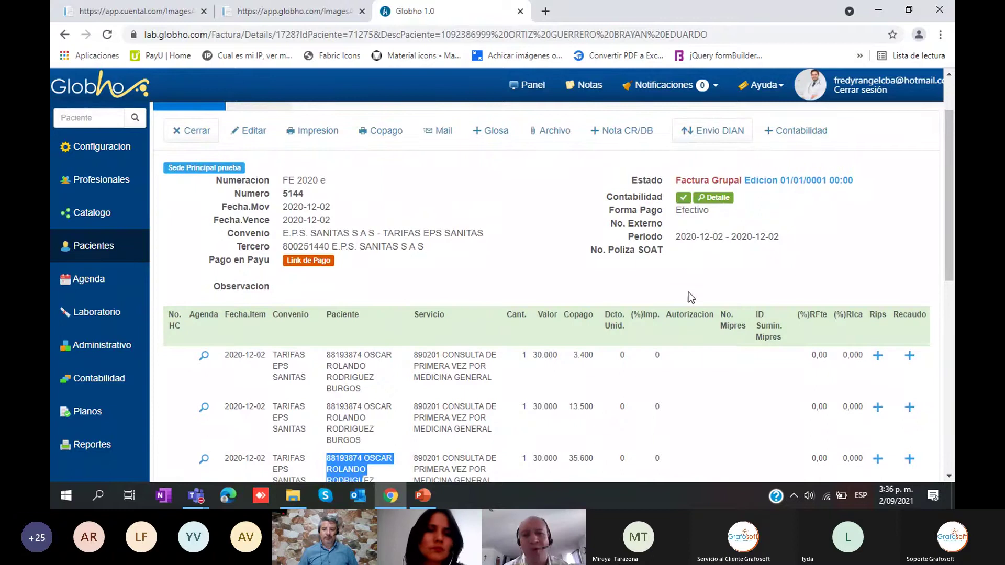
click(612, 276)
scroll(694, 318, up, 2)
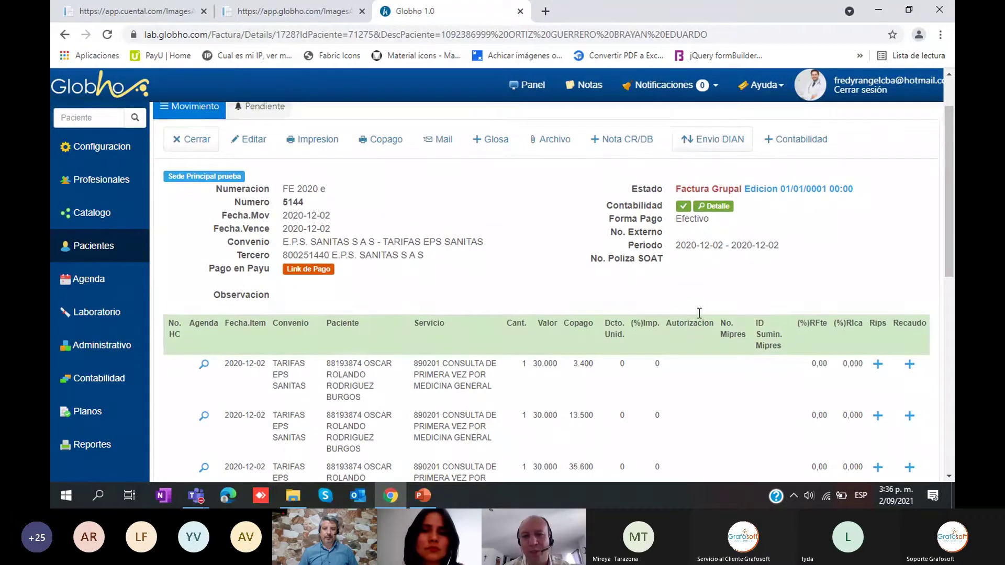
Open the DIAN sending dialog for the group invoice and compare its Envio and Respuesta views.
click(718, 202)
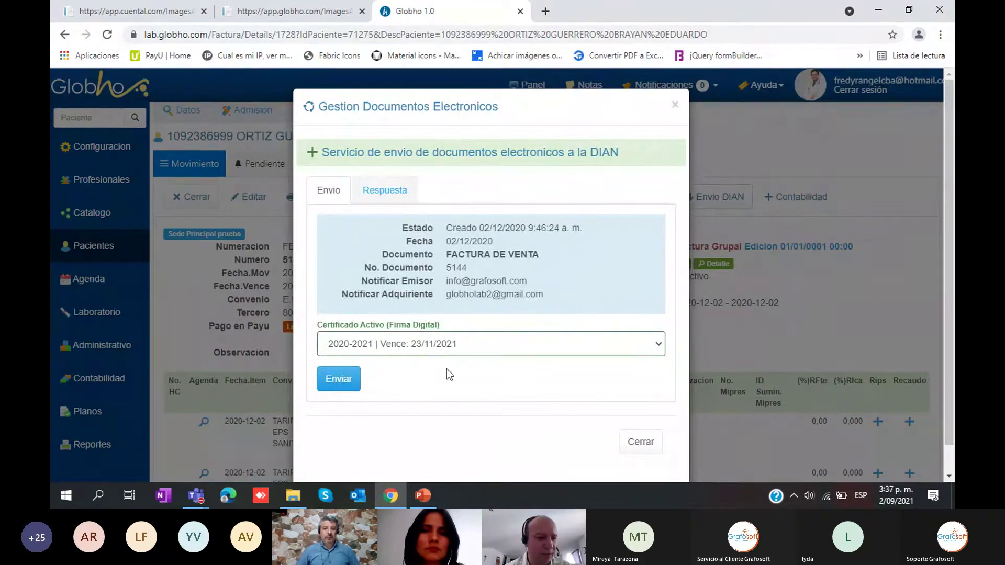
click(403, 188)
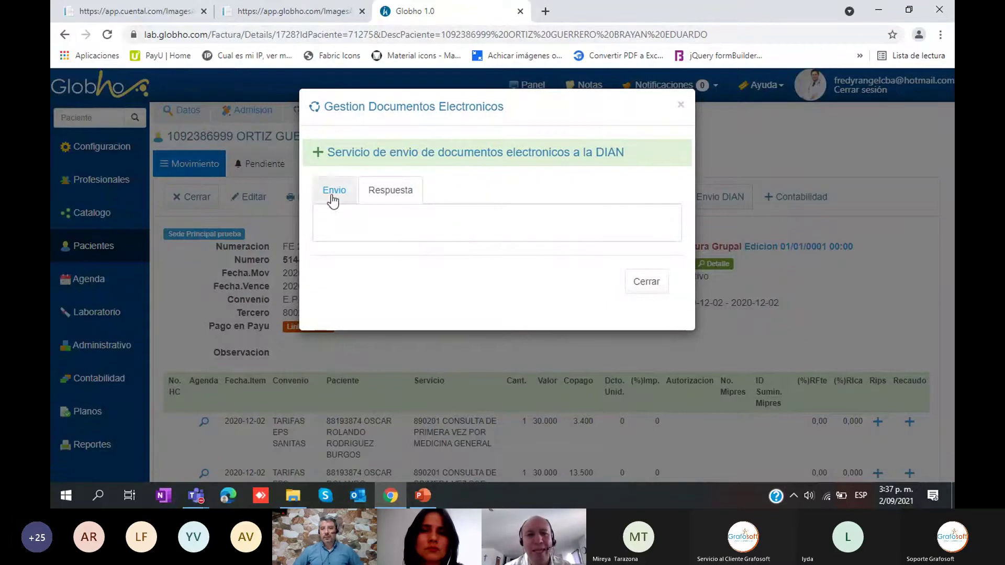
click(331, 198)
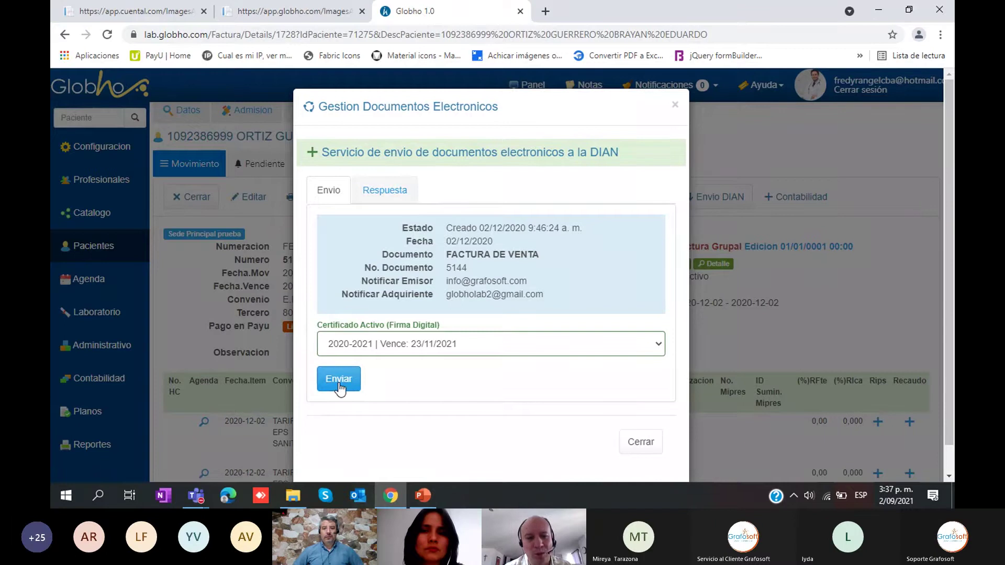
click(396, 198)
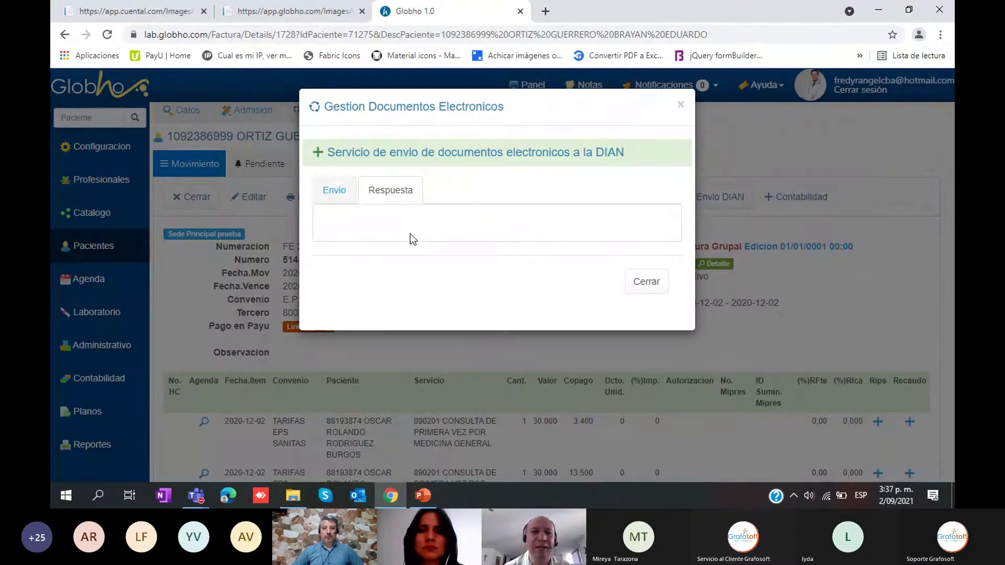
click(335, 192)
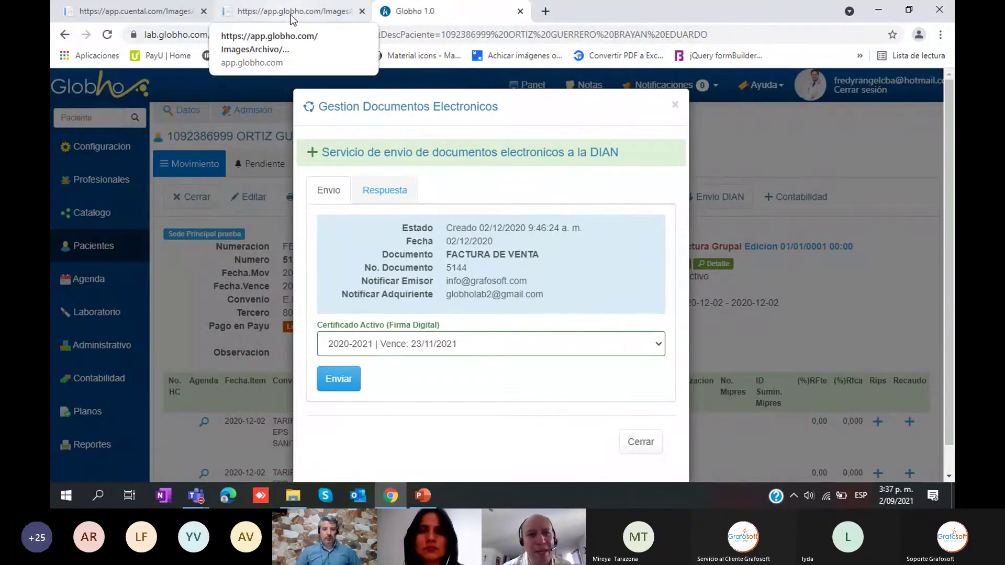
Switch to PowerPoint and present slide 21, DOCUMENTO XML, as a slideshow before ending the presentation.
click(420, 497)
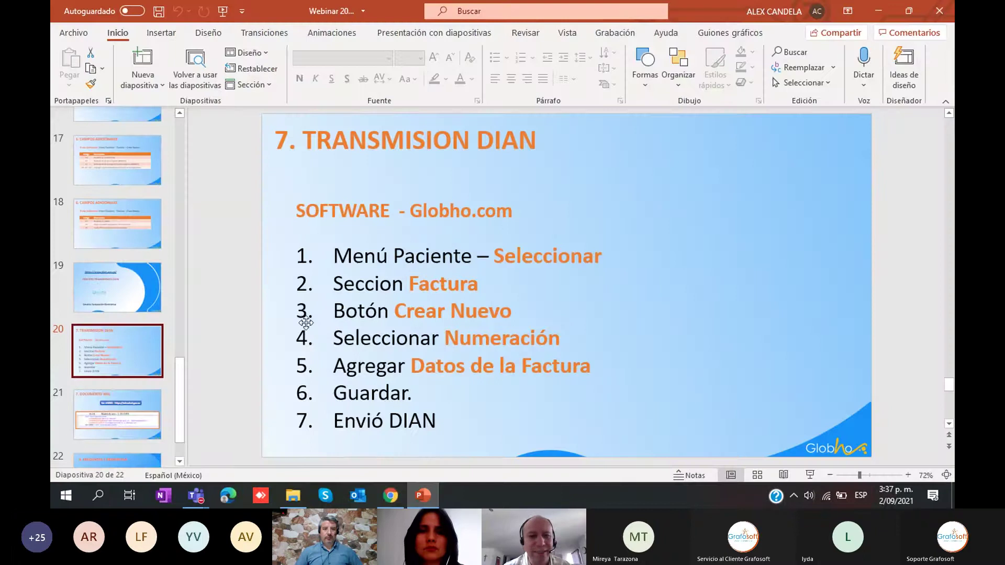
click(108, 415)
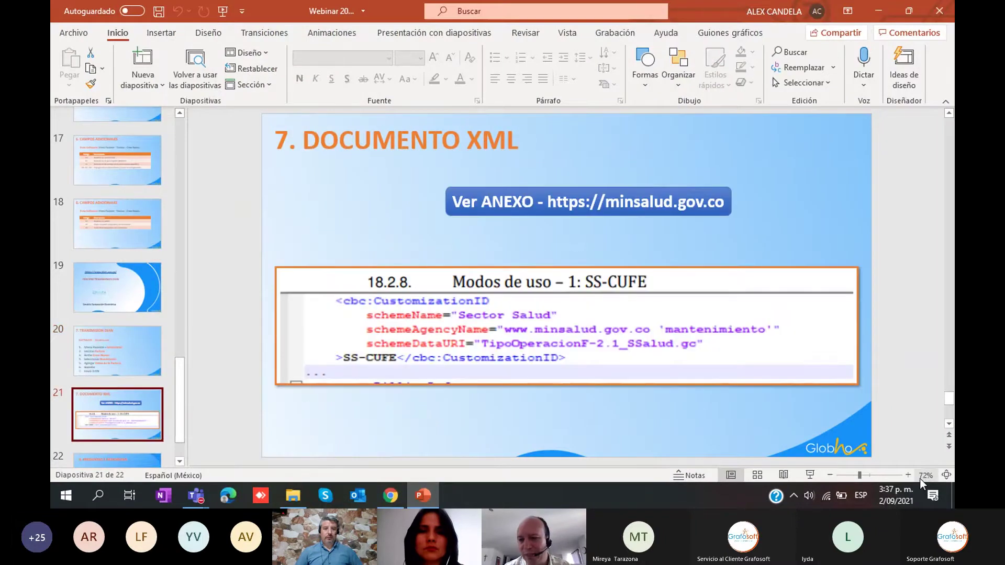
click(809, 474)
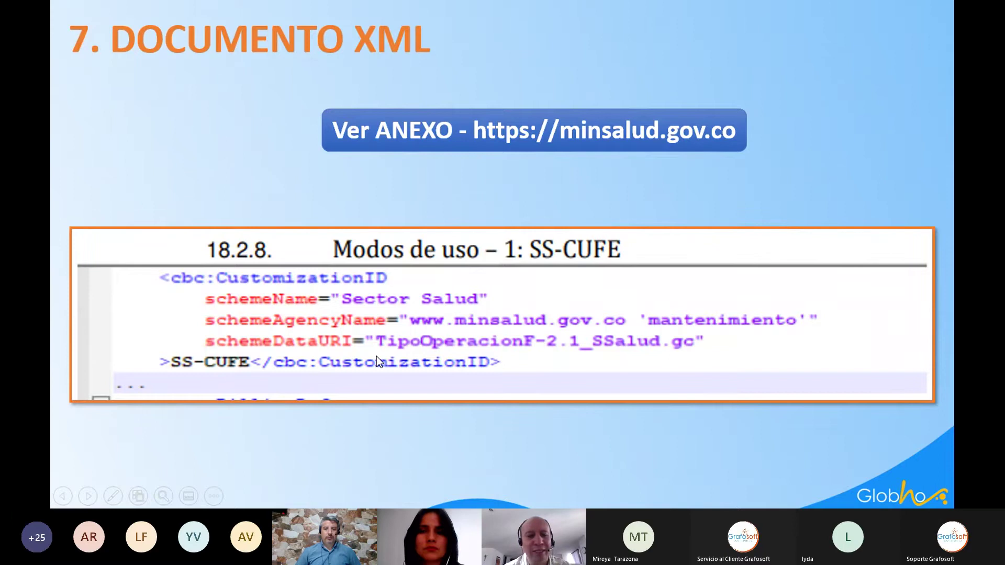
key(Escape)
Switch to Chrome and show the DIAN dialog's Respuesta view and the Sector Salud section of the electronic invoice's XML.
click(391, 496)
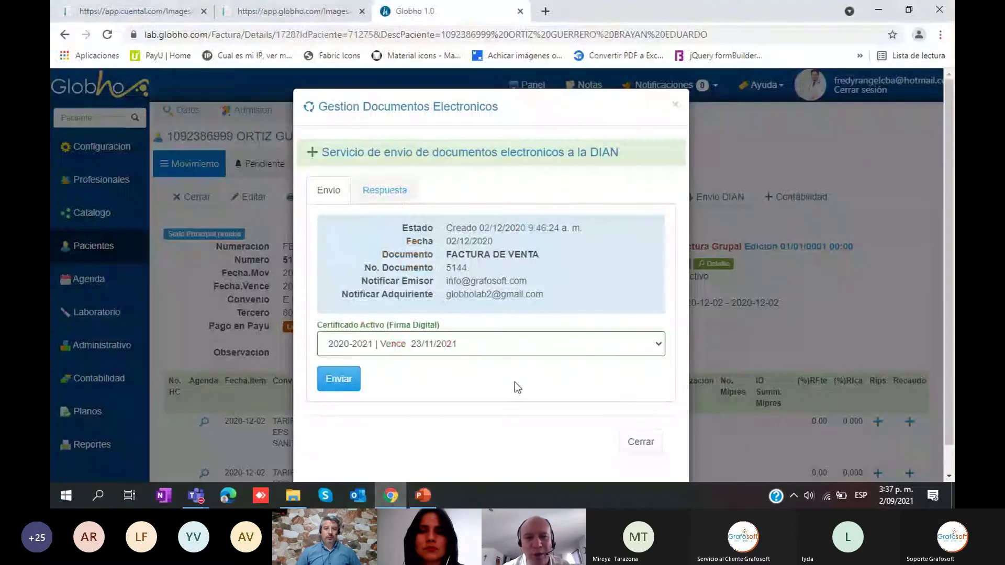
click(396, 193)
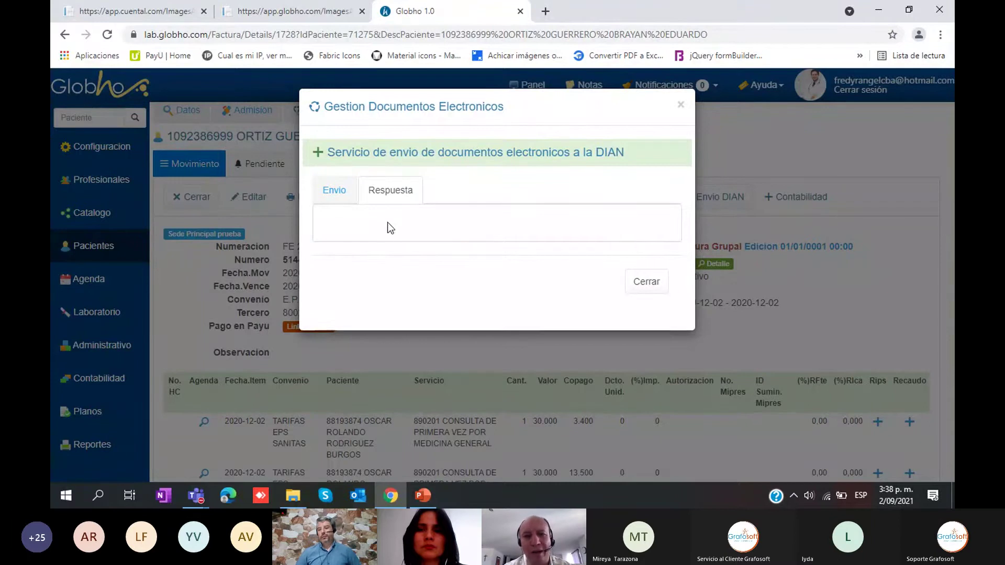
click(306, 13)
scroll(339, 150, up, 1)
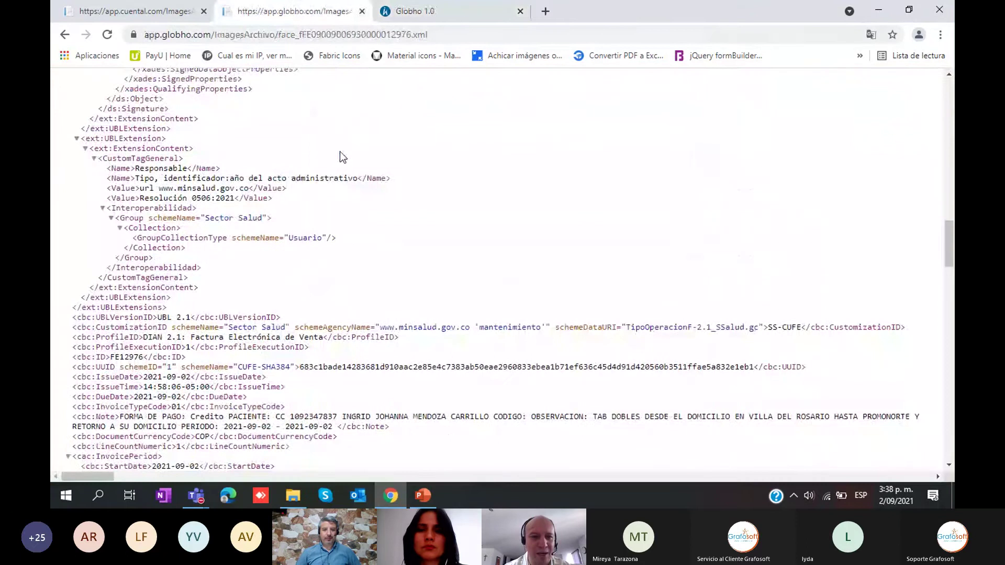
Return to the Globho page and switch to the DOCUMENTO XML slide in PowerPoint.
click(183, 12)
click(405, 12)
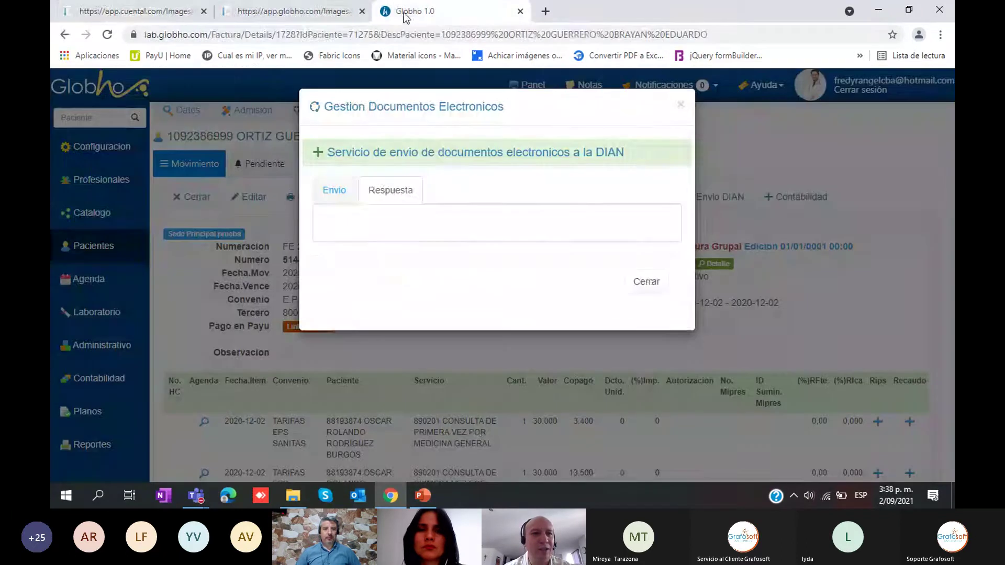
click(424, 496)
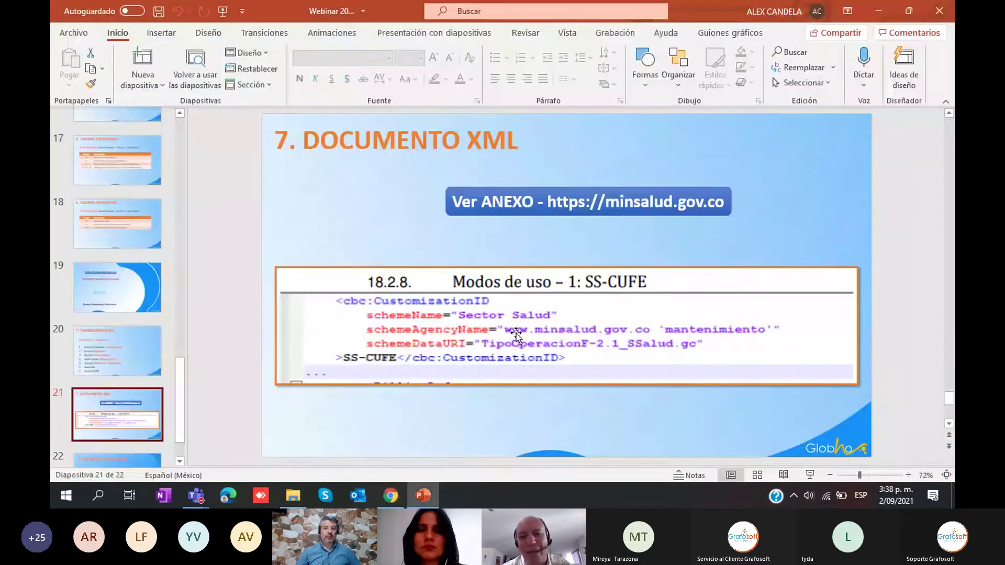
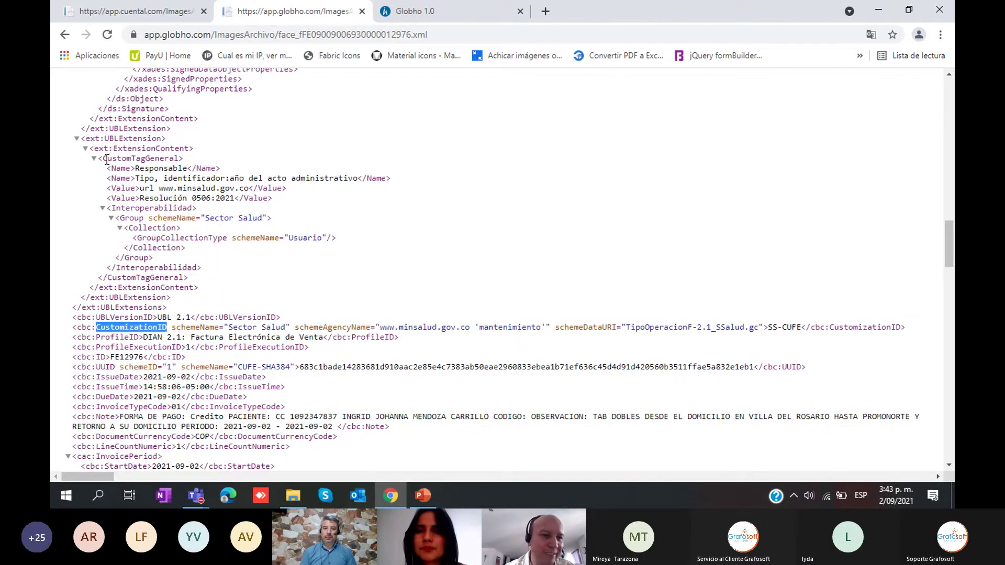
Highlight the CustomTagGeneral and Collection tags in the electronic invoice's XML.
drag(105, 159, 172, 158)
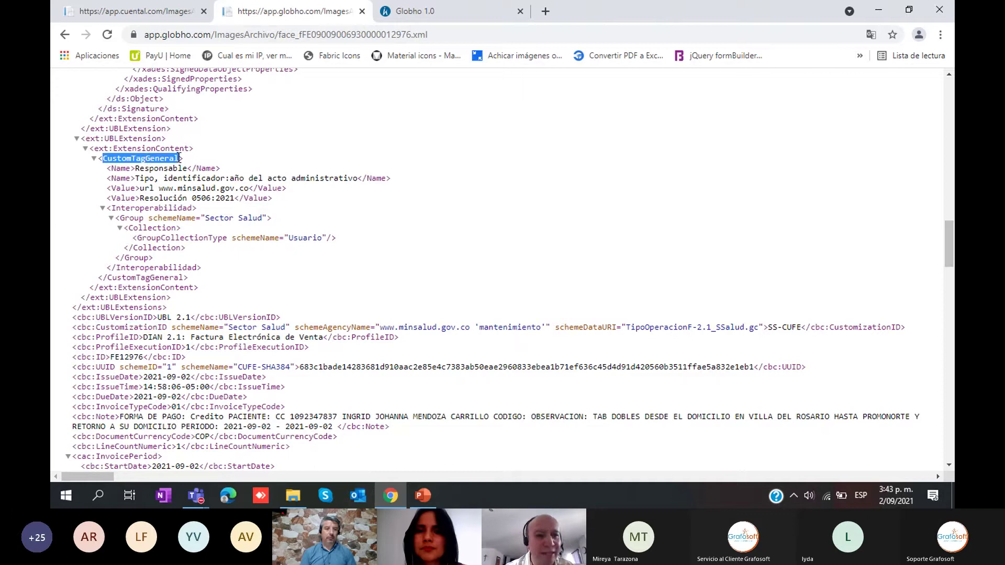
click(156, 163)
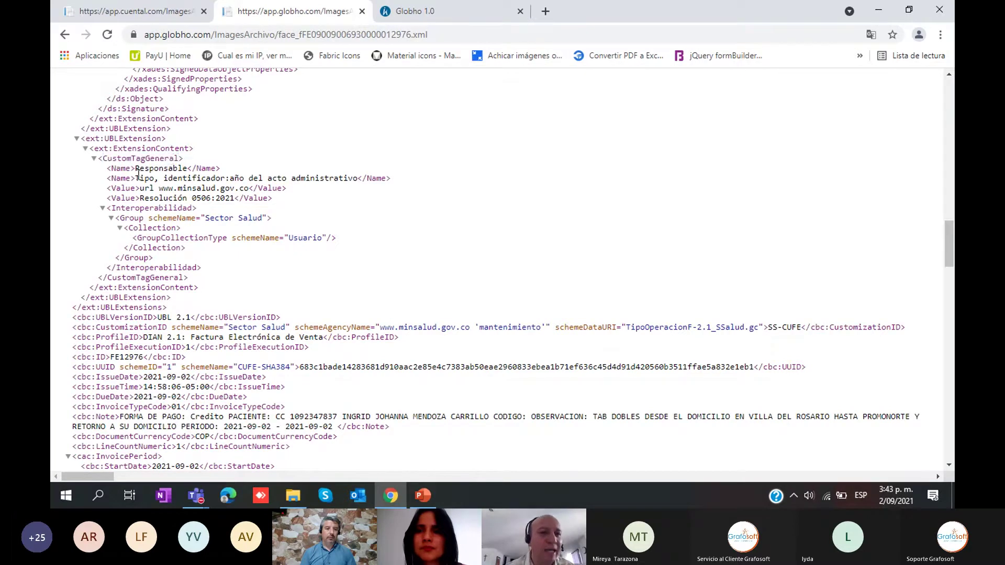
drag(178, 158, 107, 161)
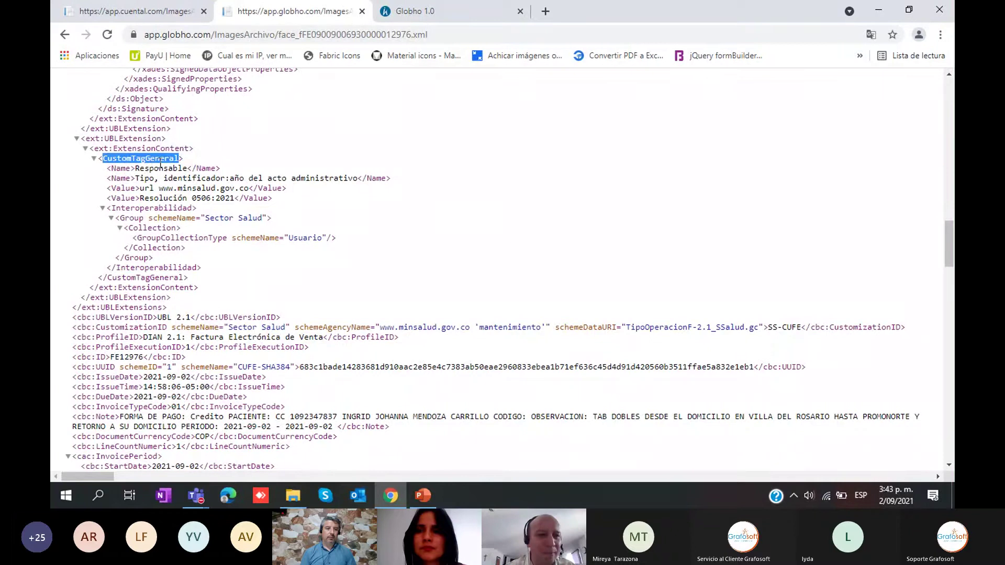
click(164, 183)
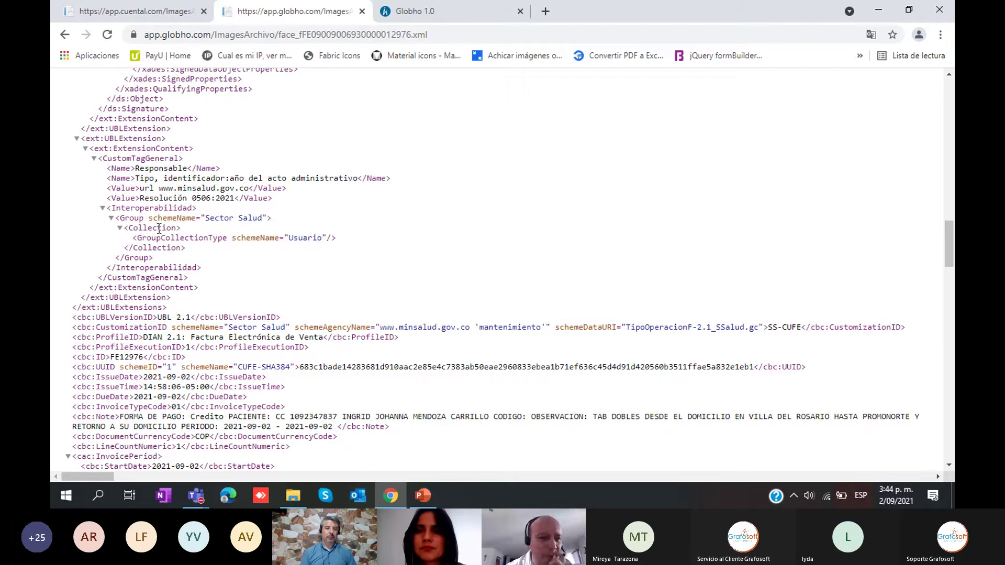
drag(178, 228, 131, 224)
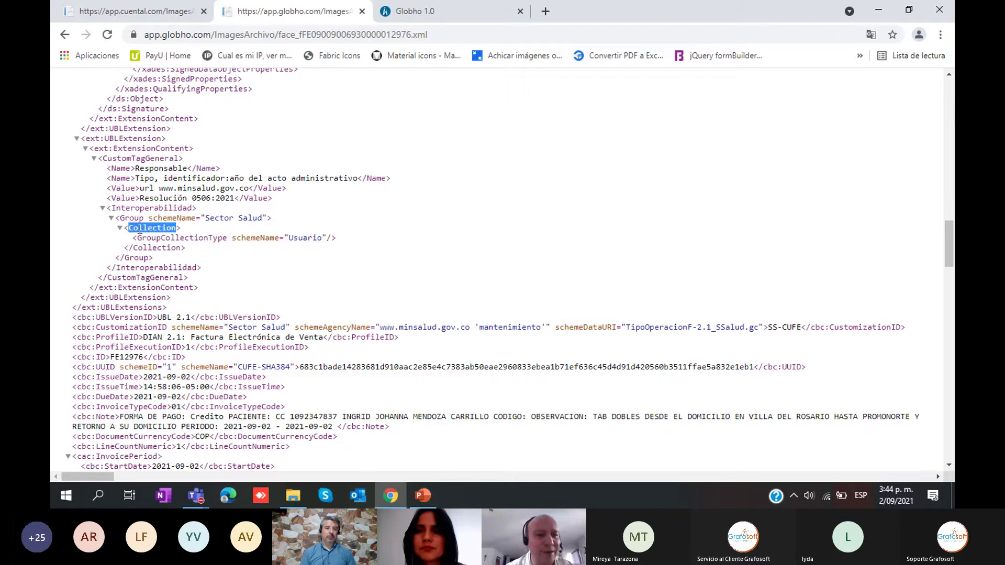
Highlight the "Sector Salud" scheme name and the GroupCollectionType "Usuario" line in the invoice XML.
click(264, 218)
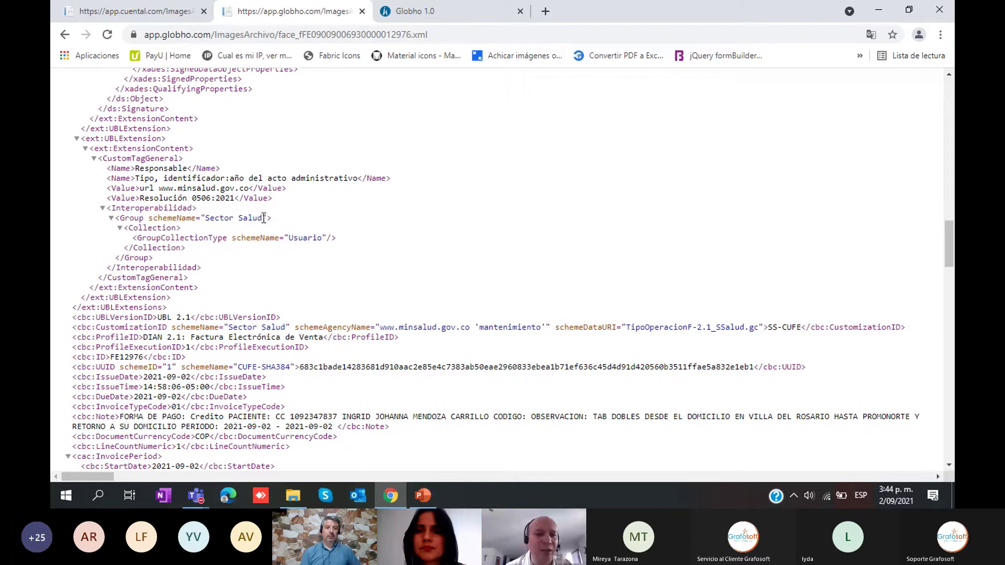
drag(264, 217, 211, 222)
click(157, 249)
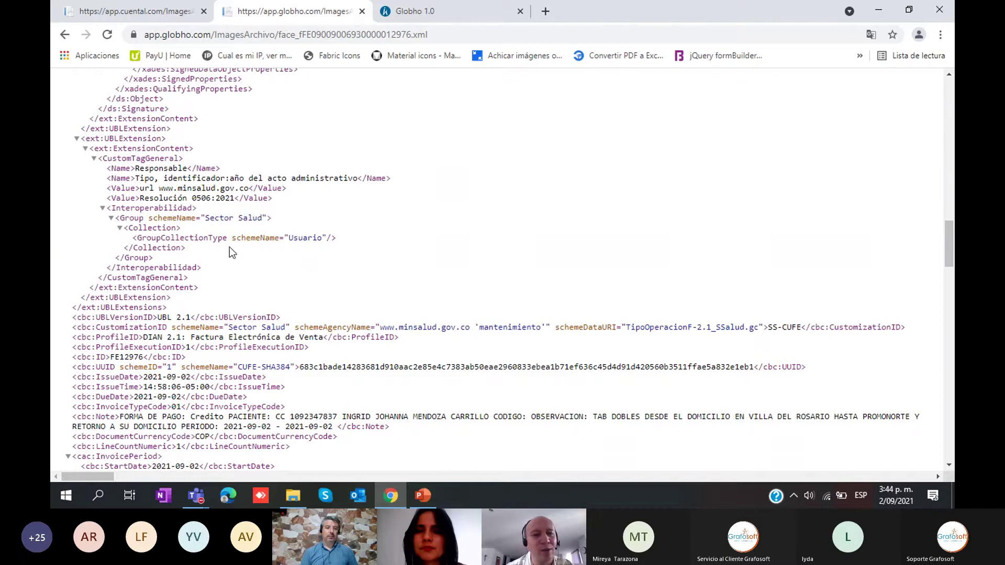
drag(347, 240, 132, 240)
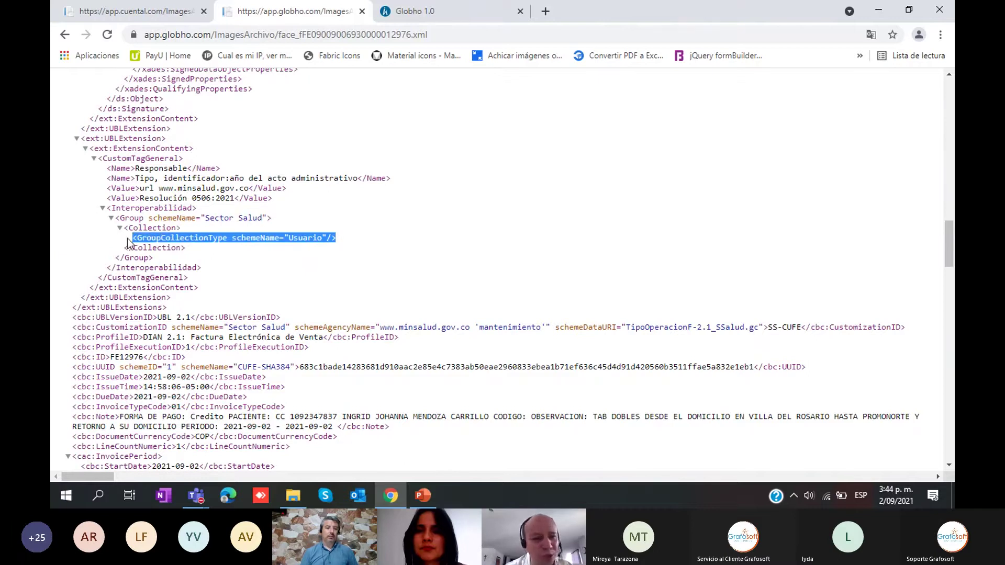
Highlight the whole Collection block, from its opening to its closing tag, inside the Sector Salud group.
click(191, 252)
drag(192, 250, 123, 230)
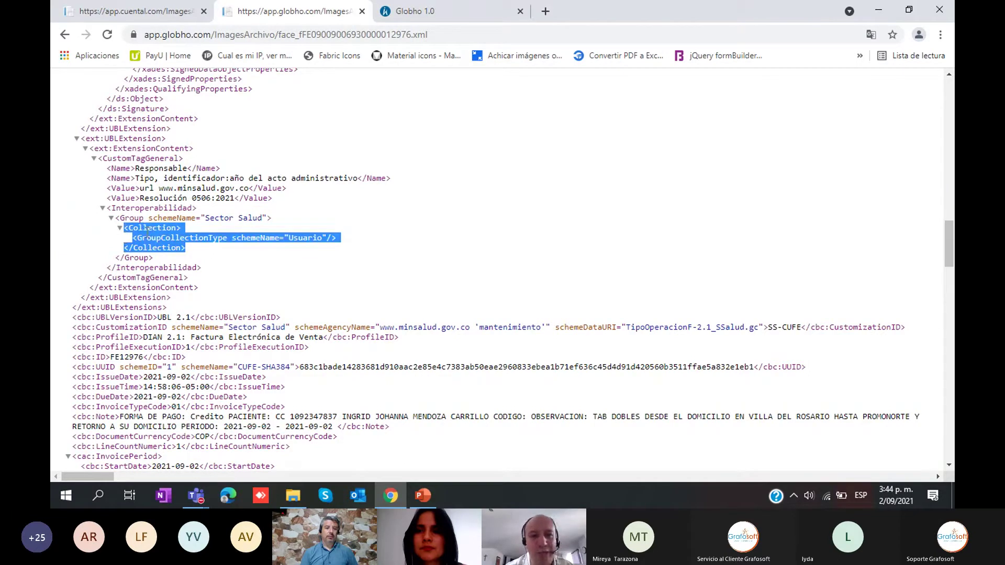
click(196, 247)
drag(197, 247, 126, 234)
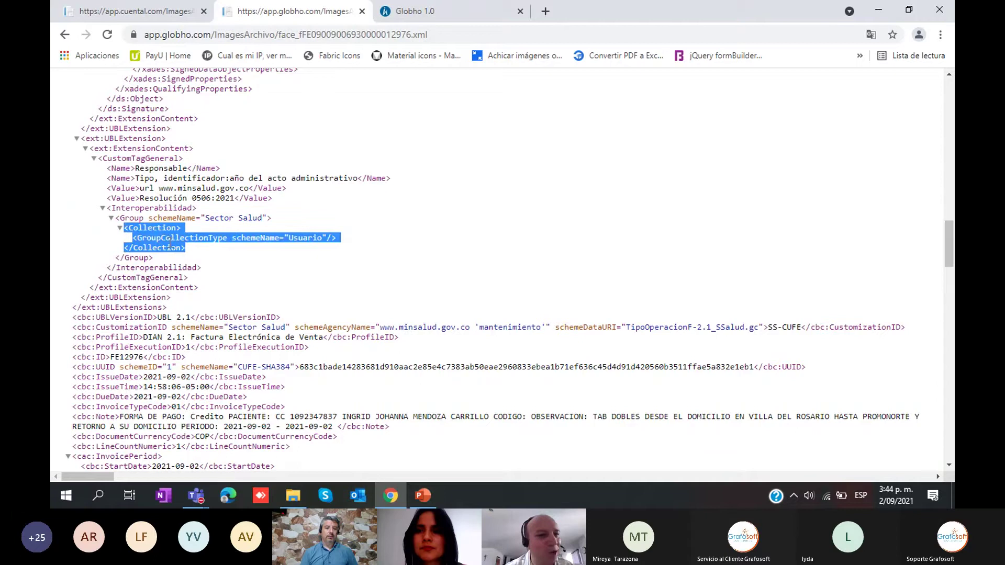
click(219, 254)
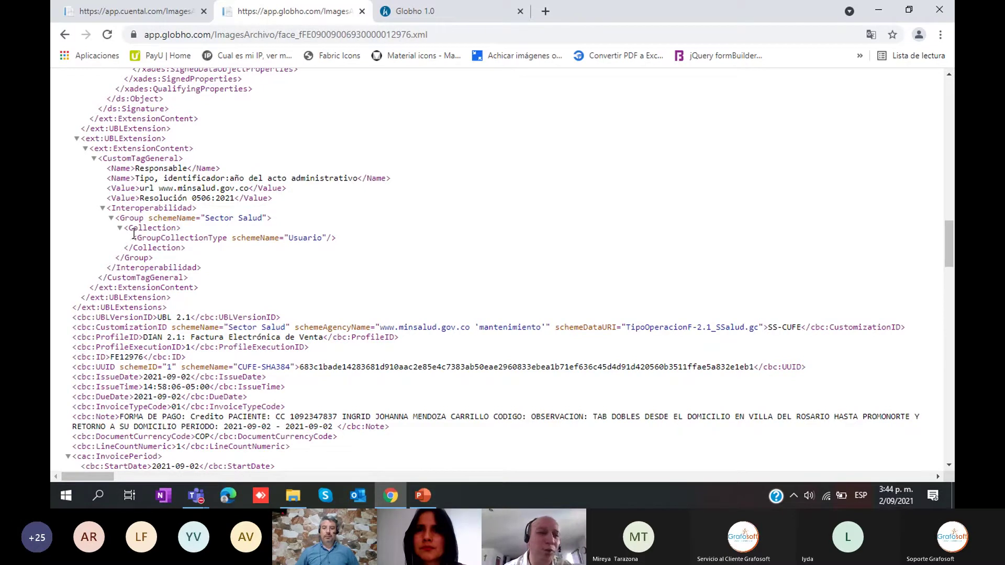
drag(127, 231, 181, 246)
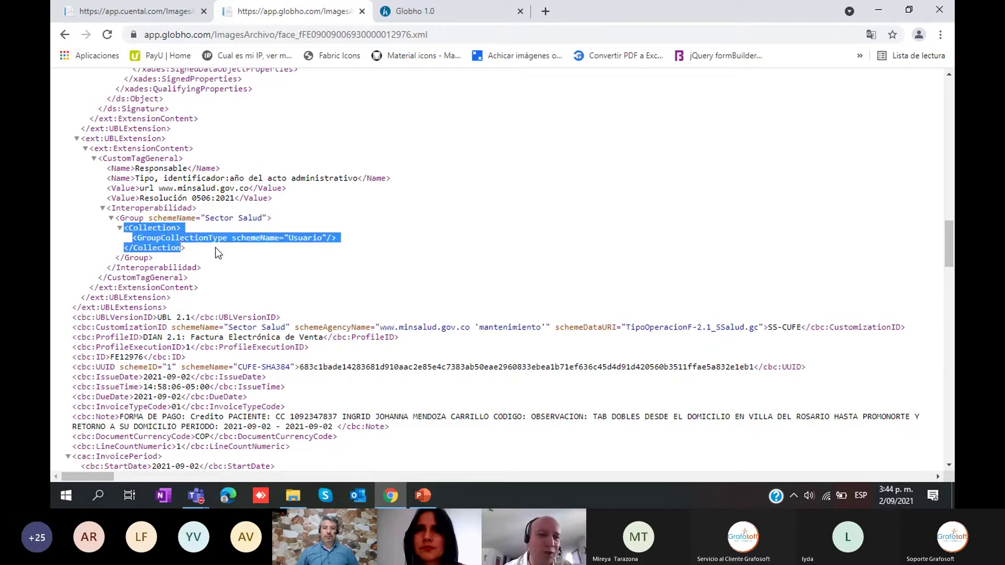
Highlight only the GroupCollectionType line with scheme name "Usuario" inside the Collection block.
click(332, 236)
drag(338, 239, 132, 238)
click(229, 240)
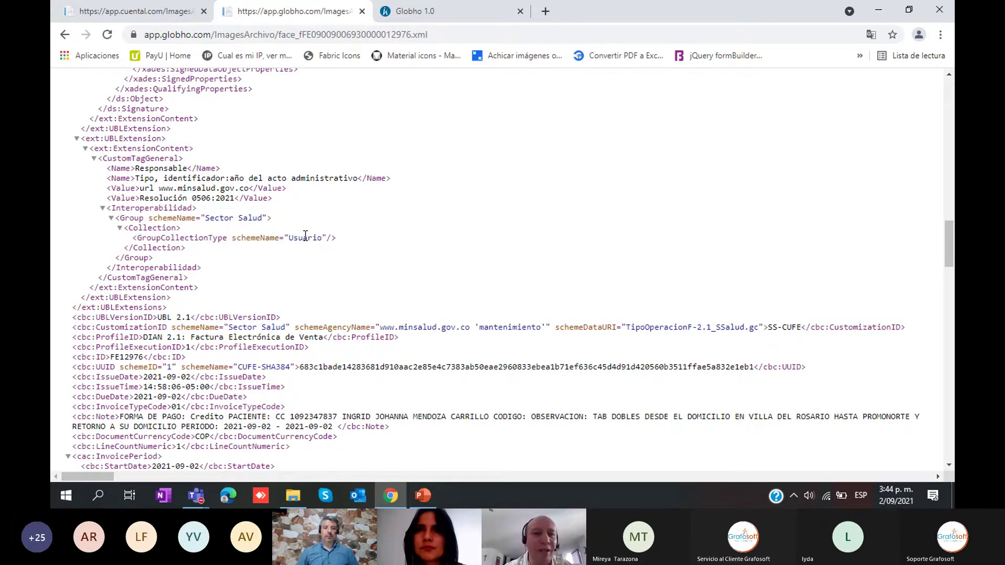
double_click(305, 236)
drag(338, 239, 134, 240)
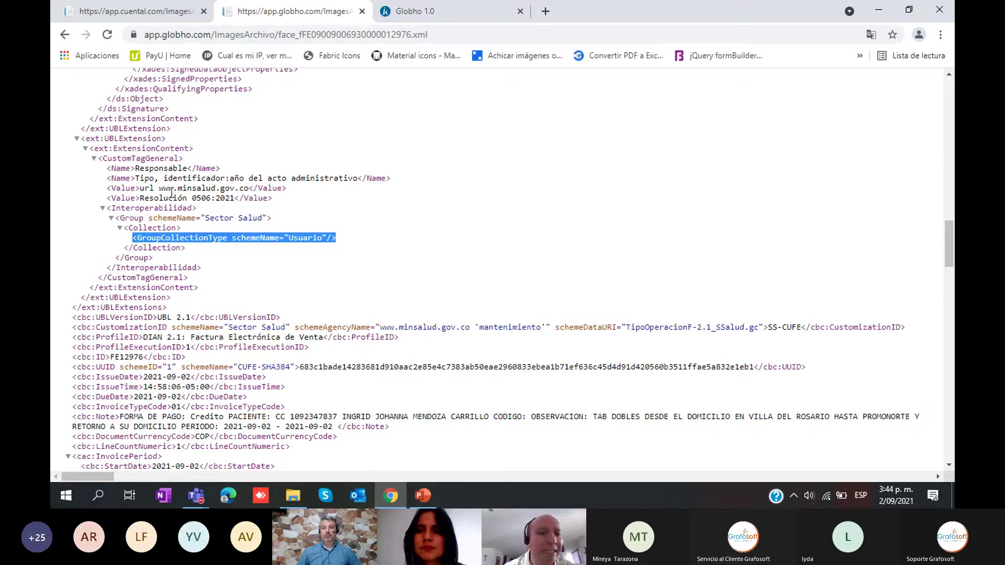
Highlight the cbc:CustomizationID line with the SS-CUFE operation type and the Collection tag in the XML.
drag(73, 328, 852, 329)
click(900, 326)
triple_click(901, 327)
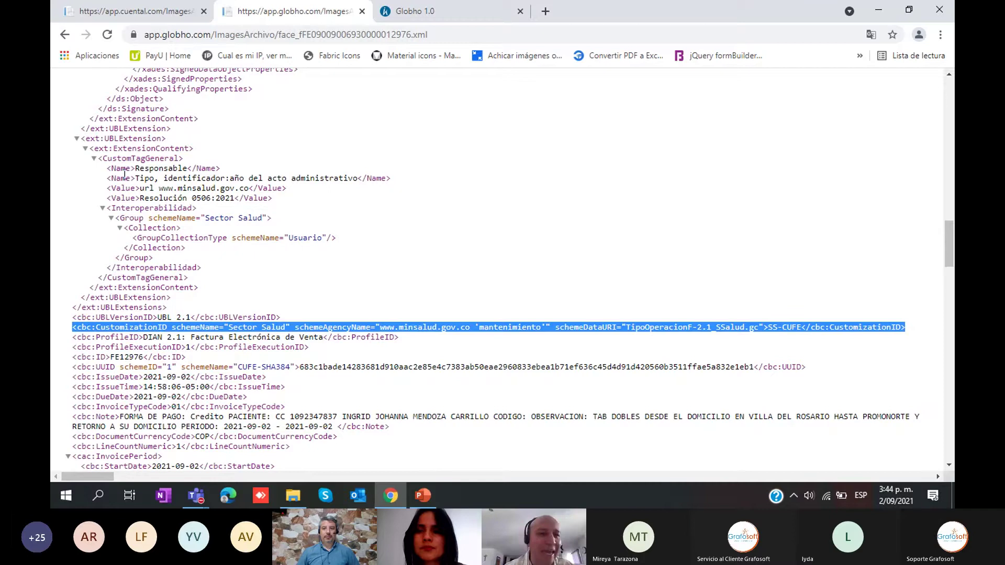
click(148, 162)
double_click(155, 229)
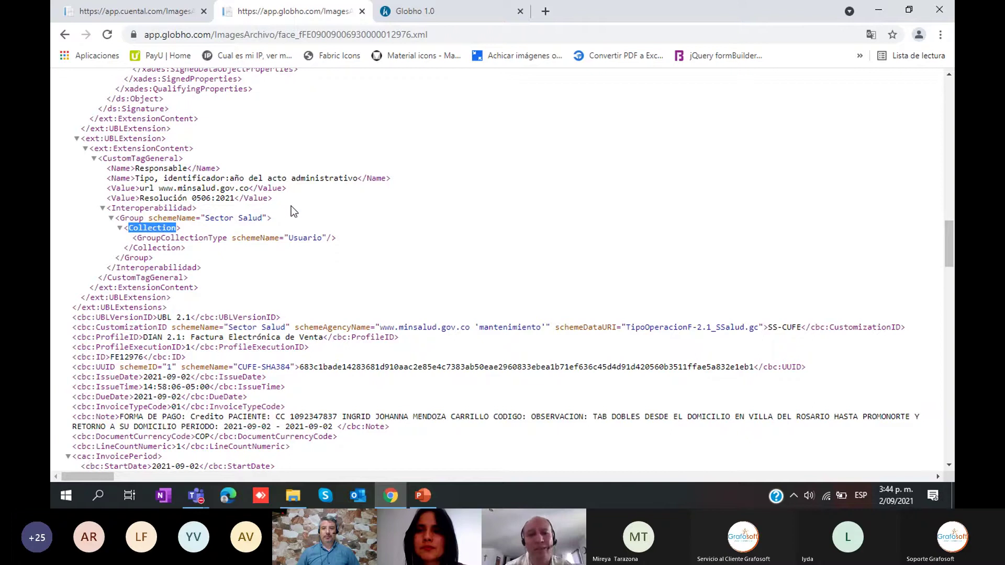
drag(907, 334, 71, 328)
Highlight the Collection block with its GroupCollectionType line and compare it with the cbc:CustomizationID line.
drag(346, 240, 132, 243)
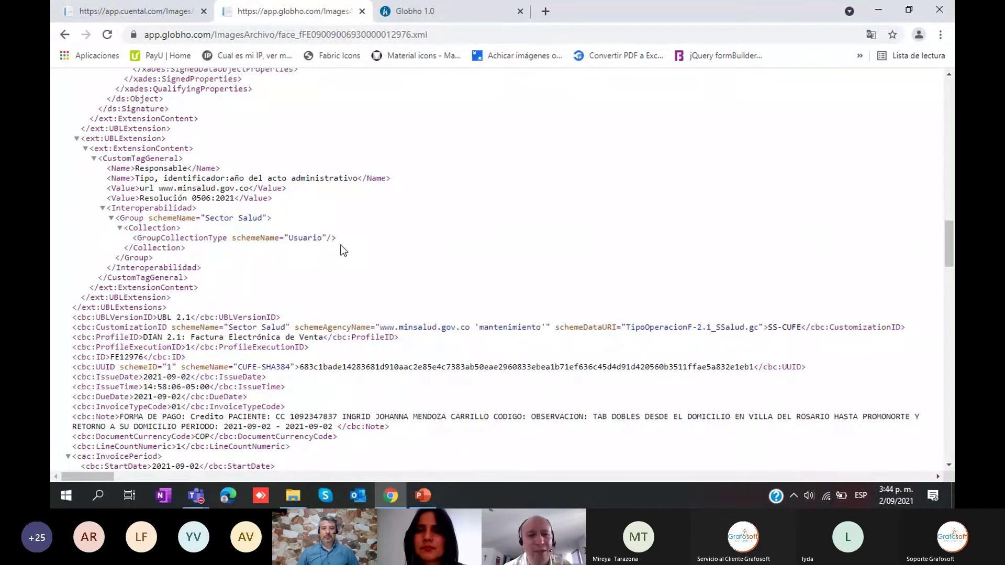
drag(338, 238, 130, 230)
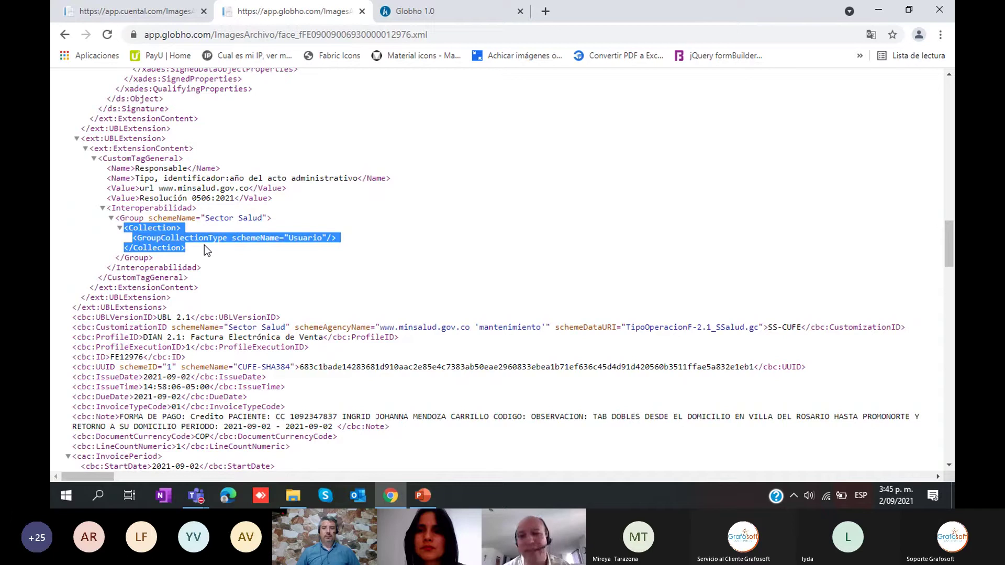
click(229, 255)
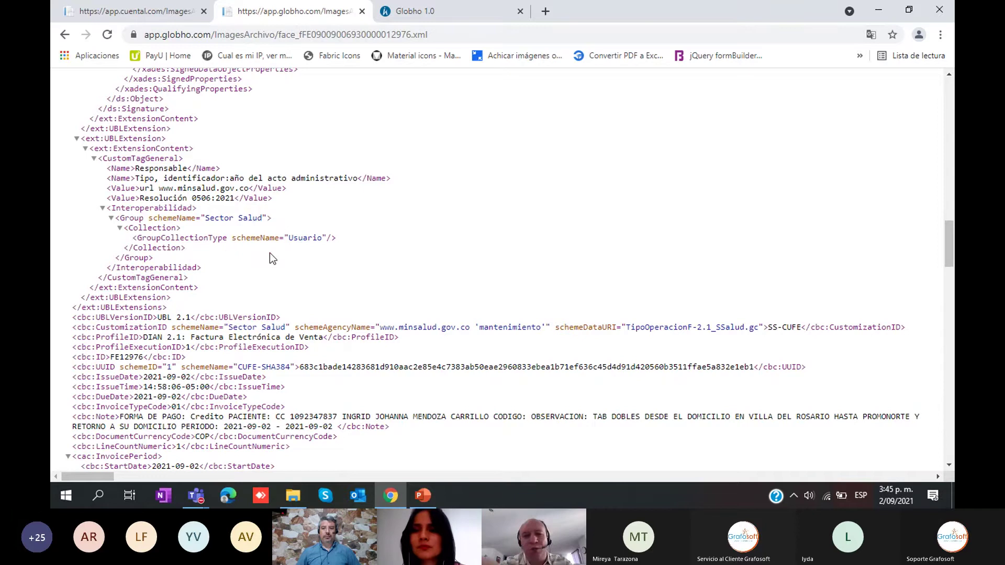
triple_click(188, 250)
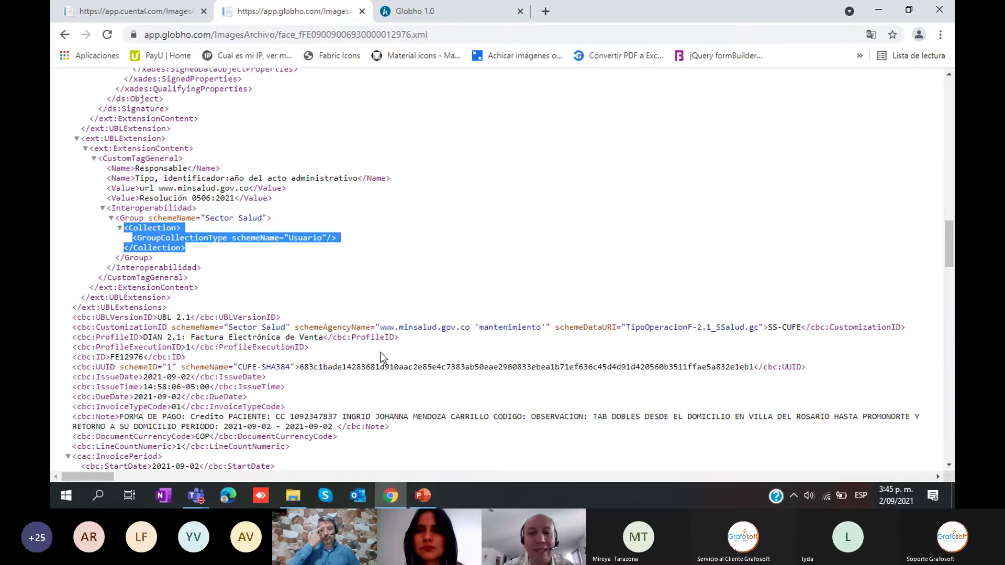
drag(181, 228, 129, 230)
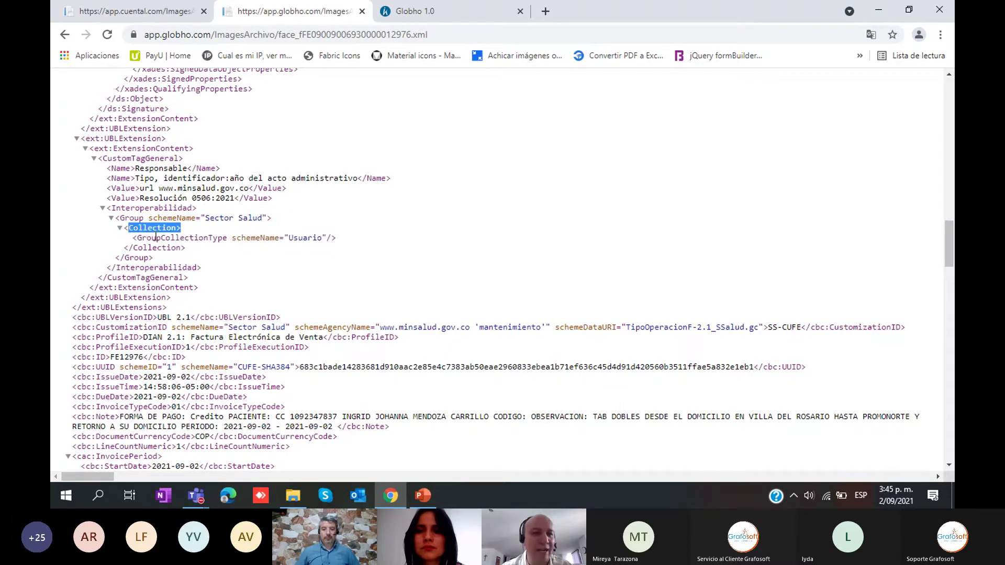
drag(911, 328, 63, 334)
click(354, 302)
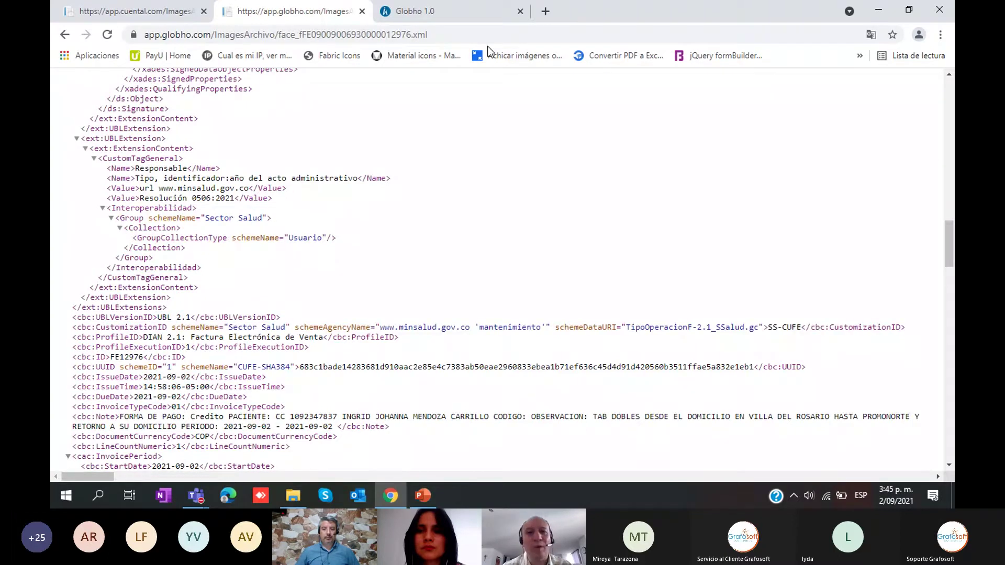
Switch to PowerPoint and open the minsalud.gov.co annex linked on slide 21, DOCUMENTO XML.
click(423, 495)
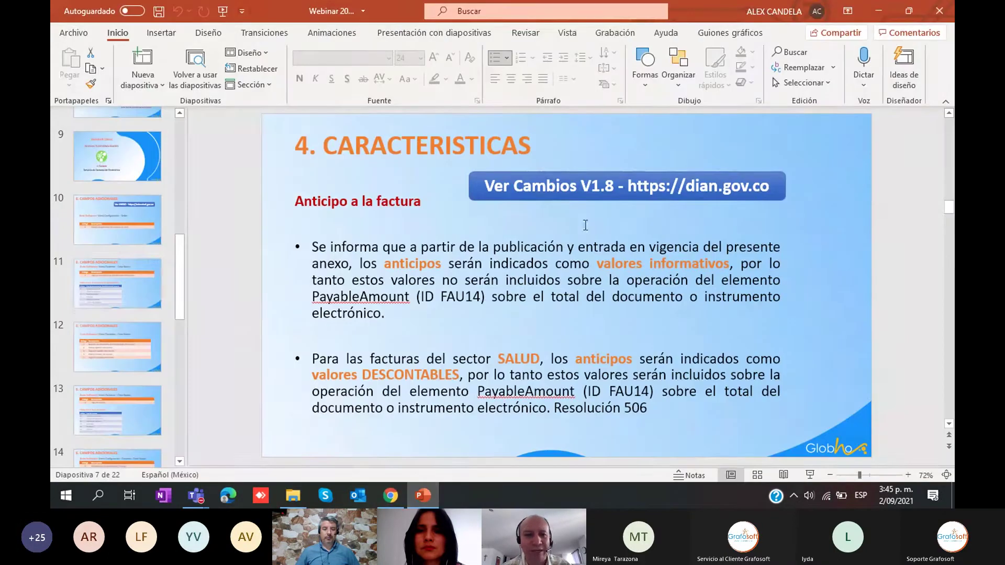
scroll(177, 403, down, 10)
click(110, 357)
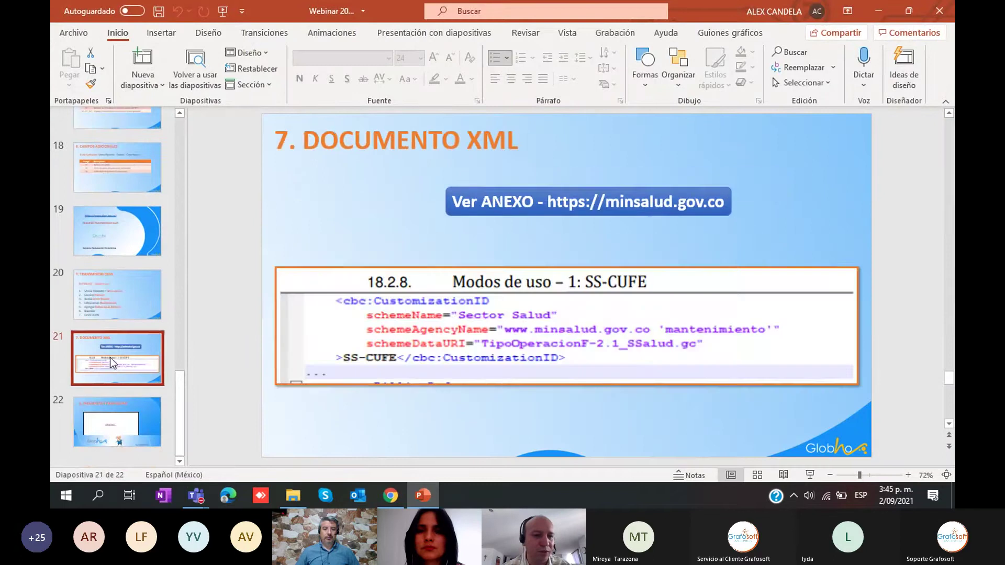
ctrl+click(604, 201)
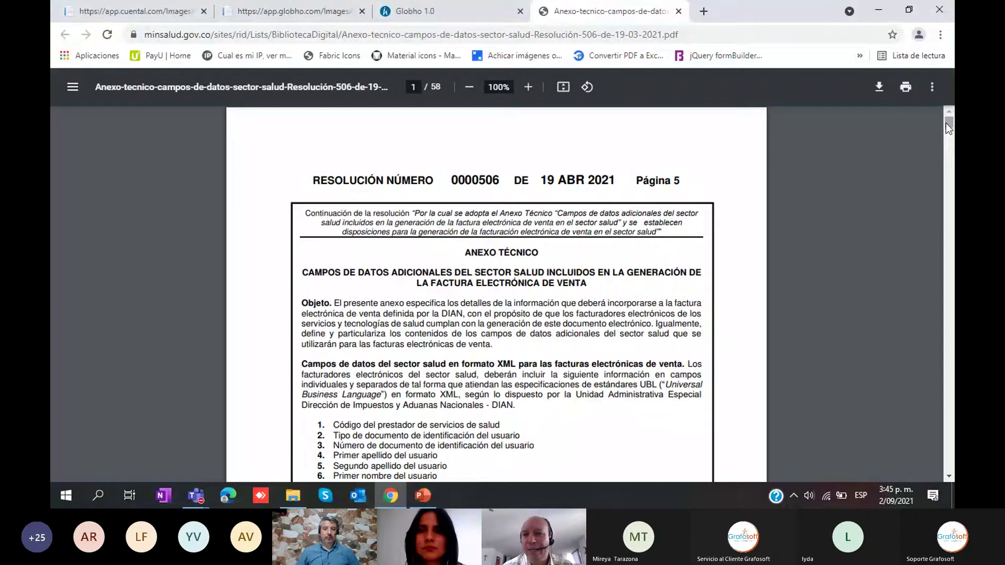
Review the numbered list of 21 health-sector data fields on the annex's first page.
drag(946, 123, 948, 110)
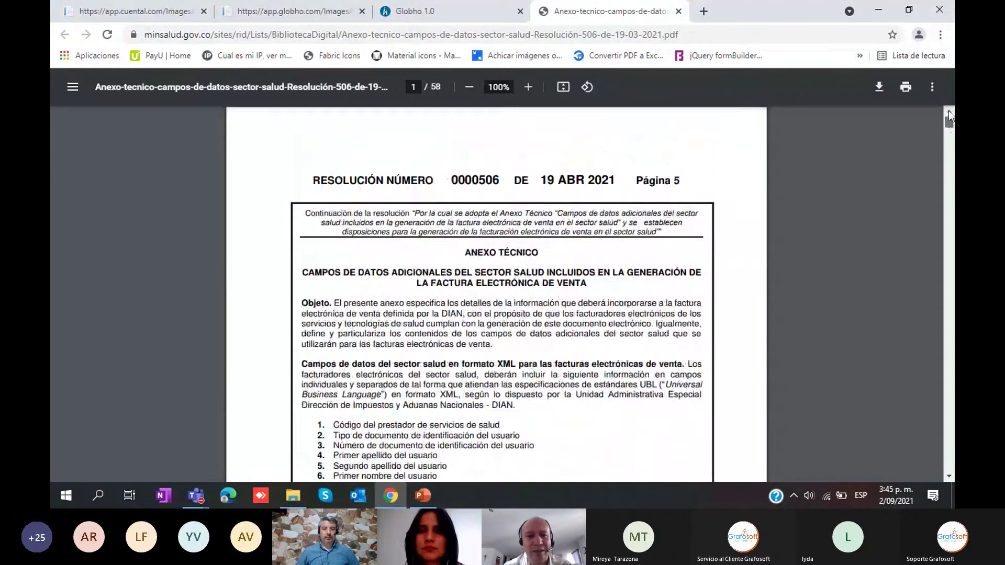
scroll(410, 284, down, 4)
drag(338, 157, 518, 374)
click(518, 374)
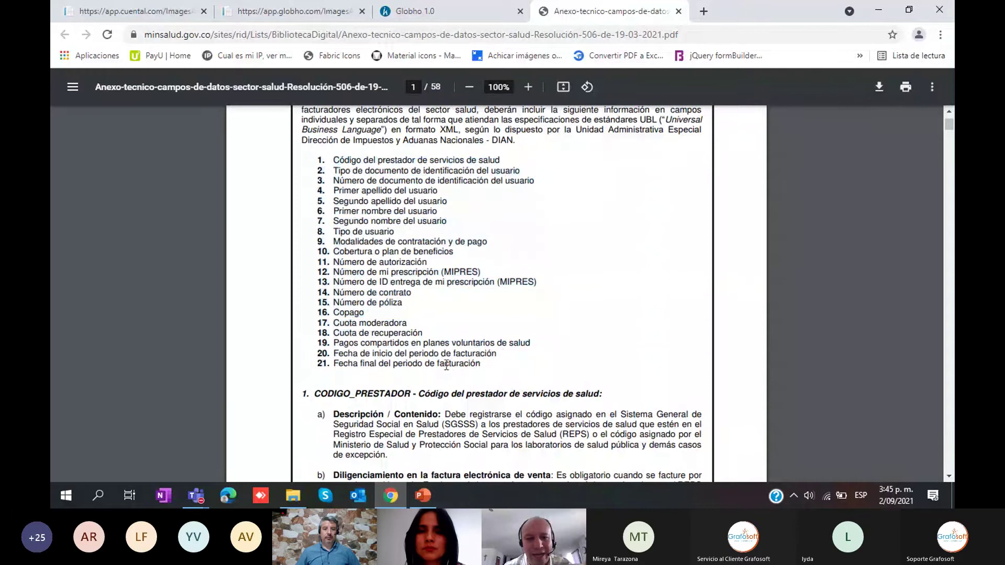
scroll(480, 332, down, 3)
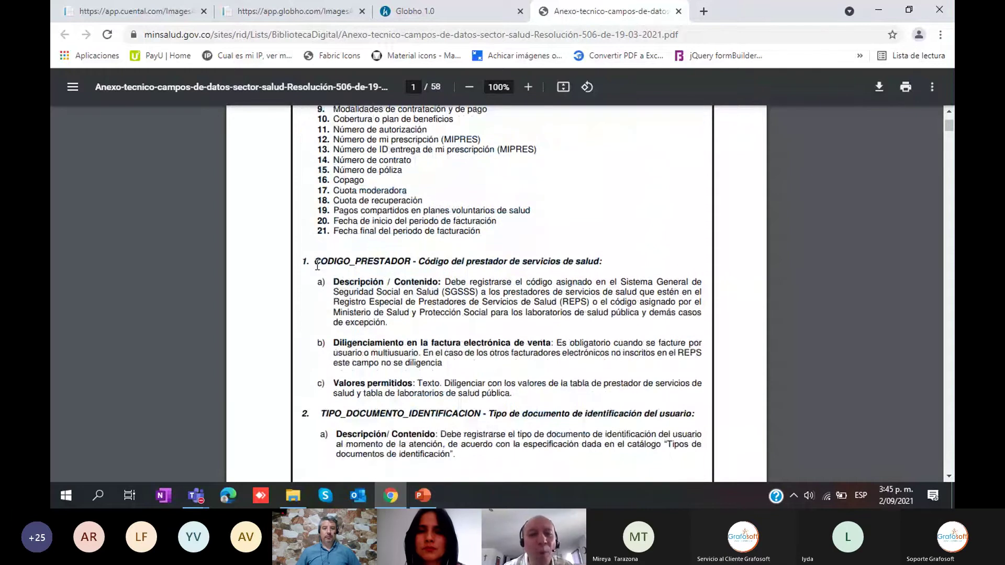
Highlight the CODIGO_PRESTADOR heading and its Descripción, Diligenciamiento and Valores permitidos items in the annex.
drag(316, 262, 602, 261)
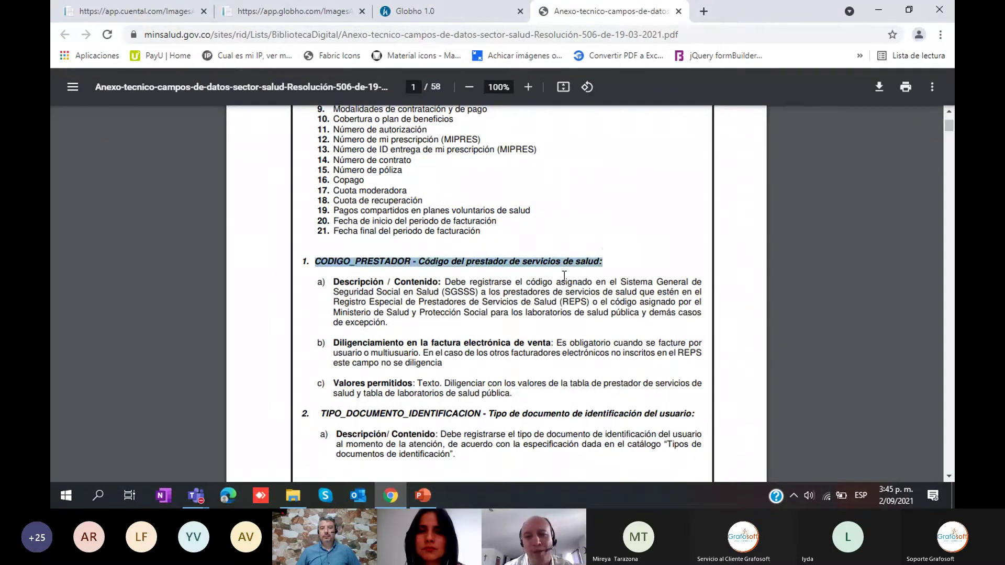
drag(332, 283, 496, 346)
drag(329, 380, 418, 382)
click(414, 334)
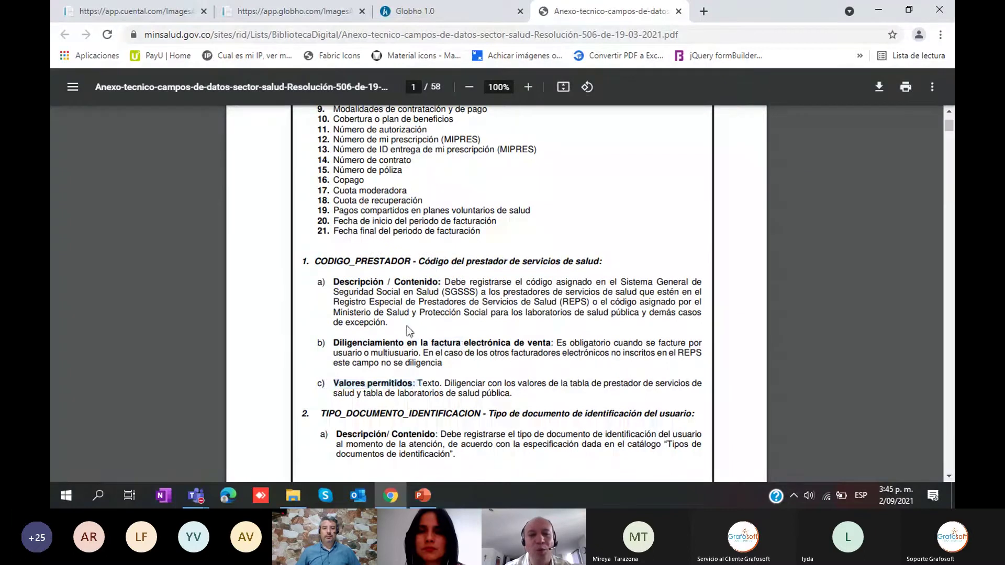
Look through the annex's field definitions from TIPO_DOCUMENTO_IDENTIFICACION to MODALIDAD_CONTRATACION.
scroll(412, 307, down, 4)
scroll(447, 176, up, 3)
scroll(434, 236, down, 15)
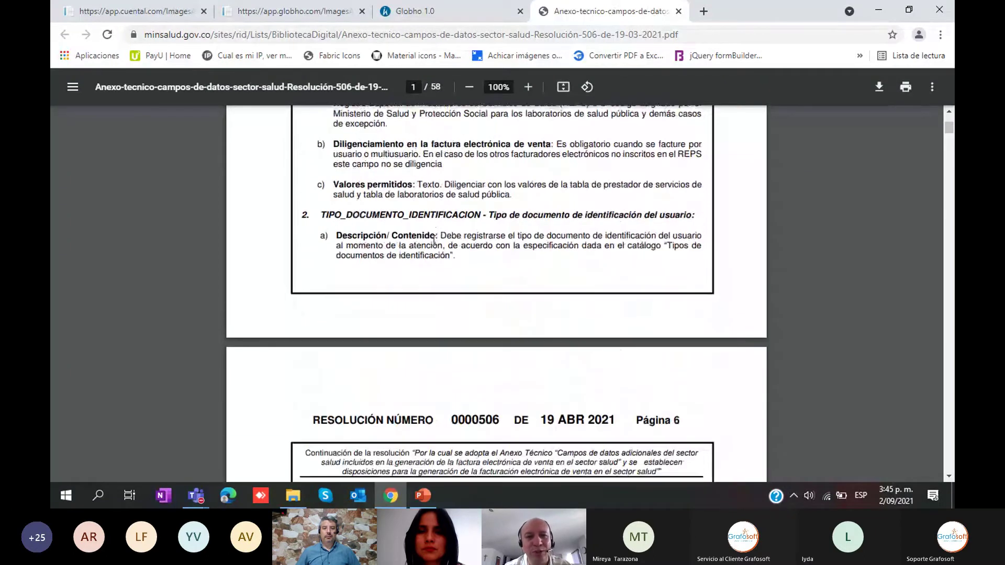
scroll(428, 291, down, 20)
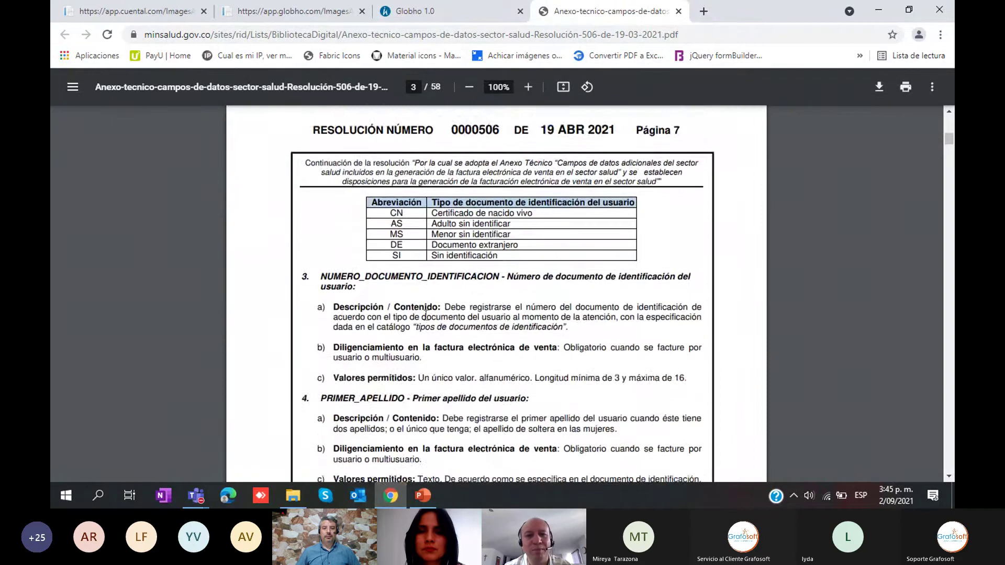
scroll(445, 324, down, 15)
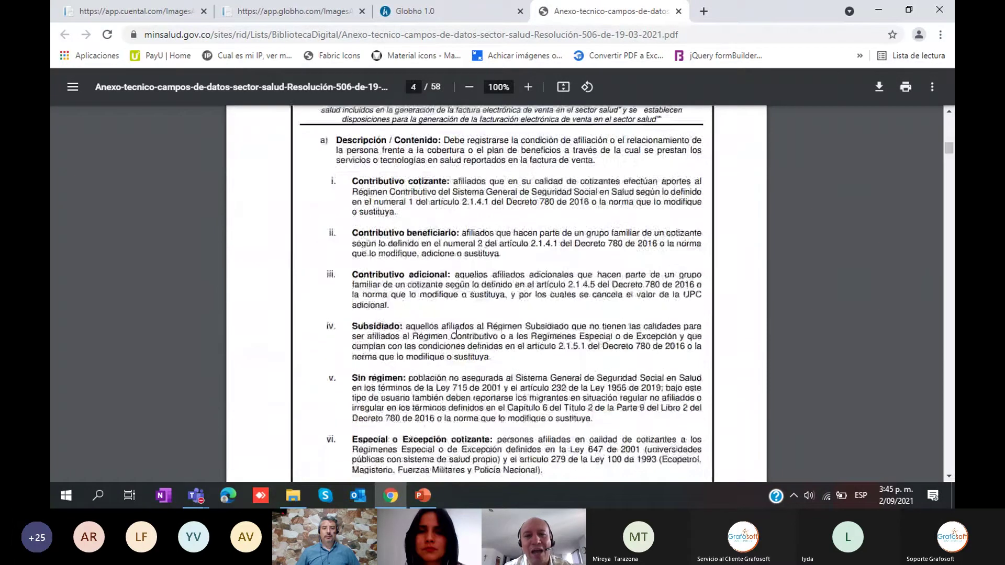
scroll(455, 333, down, 15)
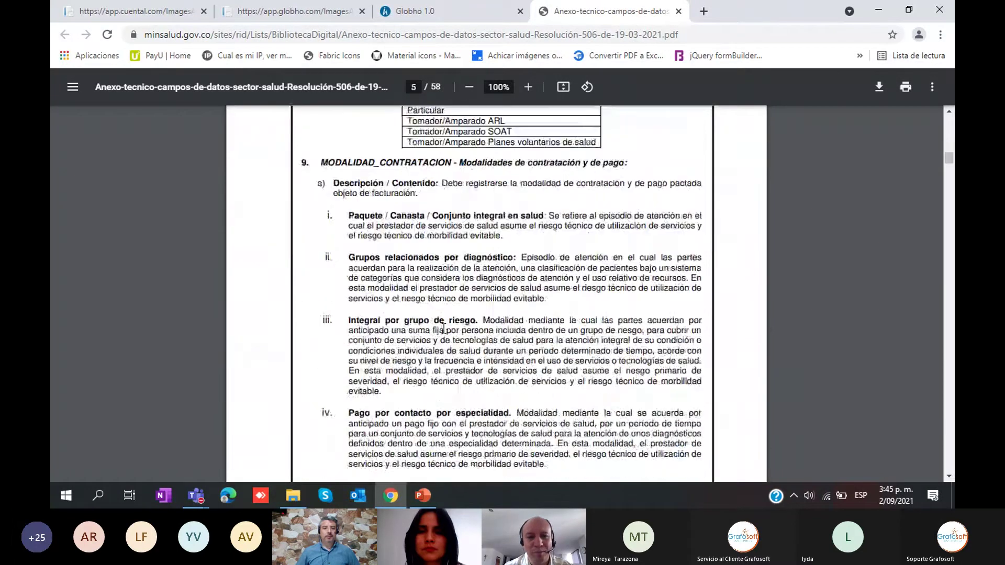
scroll(444, 328, down, 5)
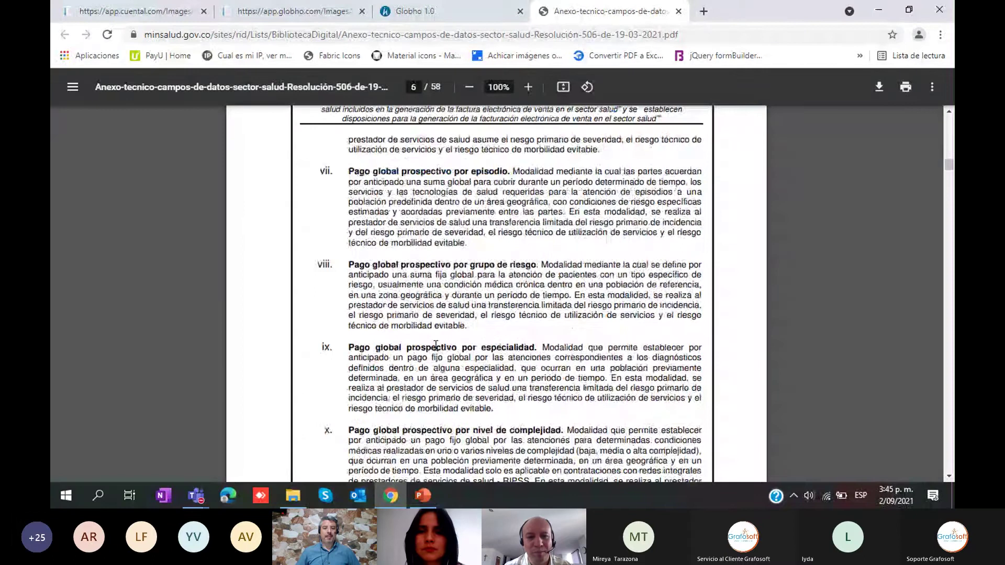
Examine the annex's XML structure table from the SEGUNDO_APELLIDO entries to the NUMERO_AUTORIZACIÓN entries.
drag(948, 165, 944, 242)
scroll(587, 270, up, 4)
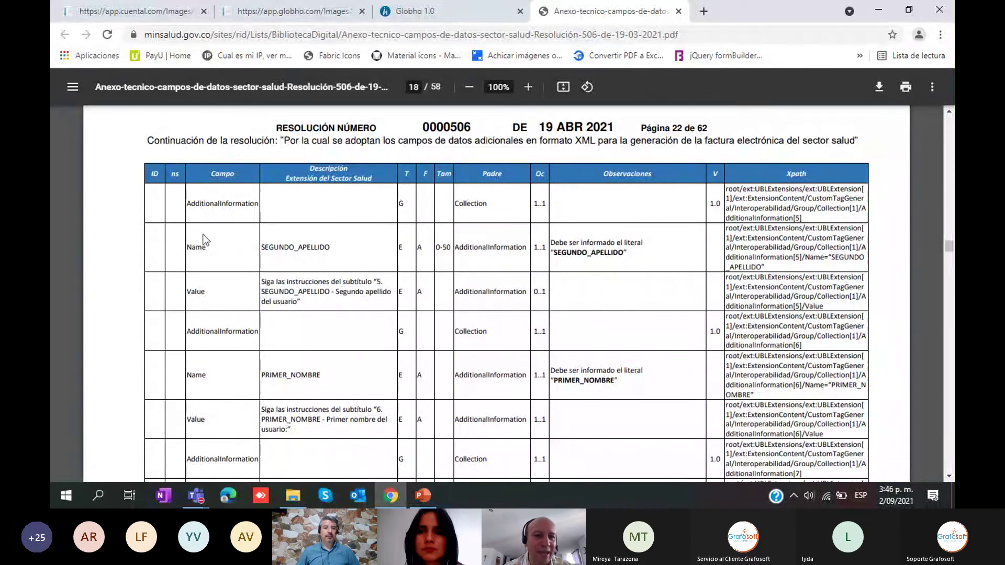
scroll(372, 232, down, 15)
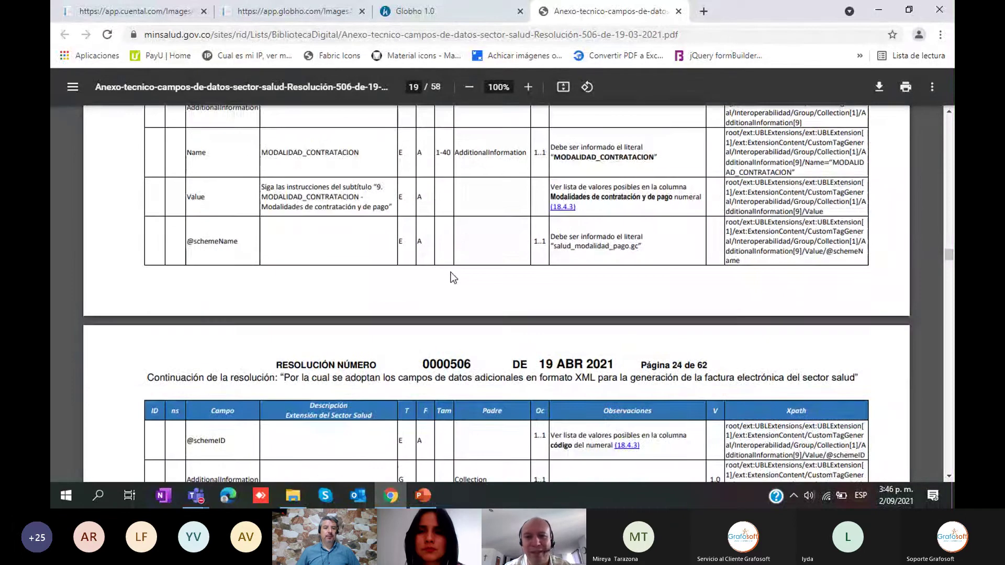
scroll(453, 277, up, 5)
scroll(476, 326, down, 11)
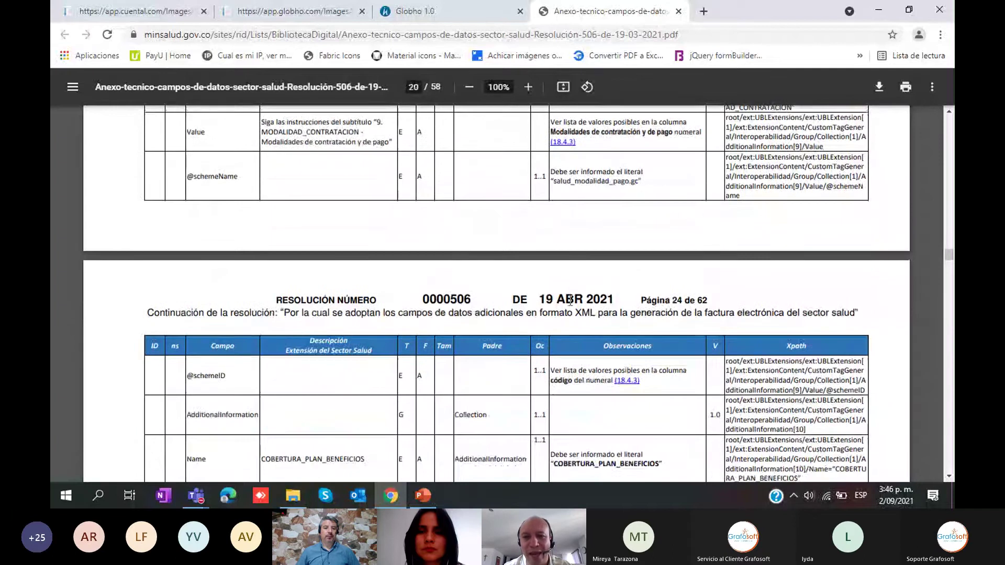
scroll(565, 315, down, 5)
scroll(570, 284, up, 2)
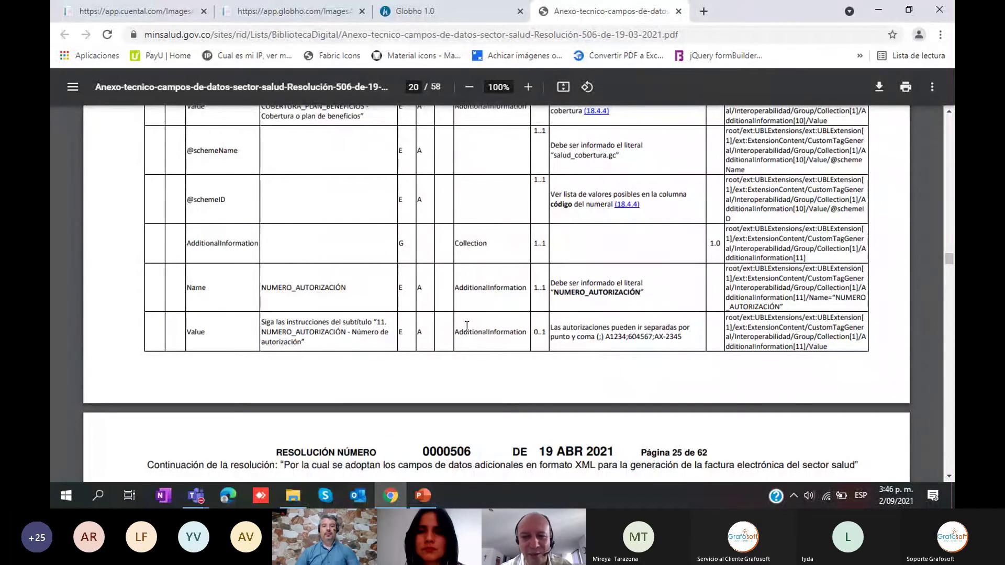
scroll(460, 322, up, 2)
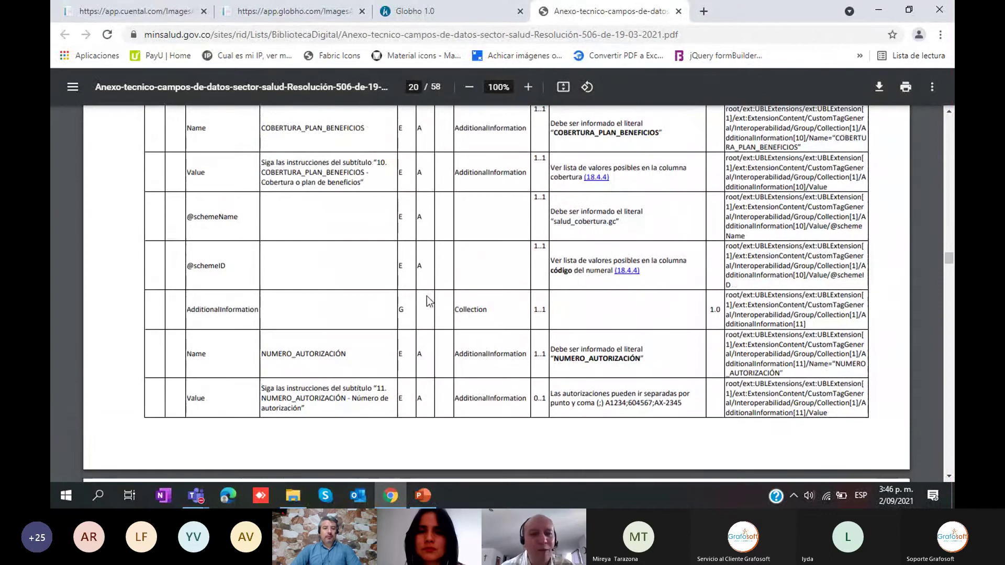
Switch to File Explorer and view the XML screenshots image_2021_08_18T13_46_57_603Y and image_2021_08_18T13_46_57_603Z from Descargas.
scroll(418, 304, down, 3)
scroll(409, 308, down, 1)
scroll(414, 308, up, 1)
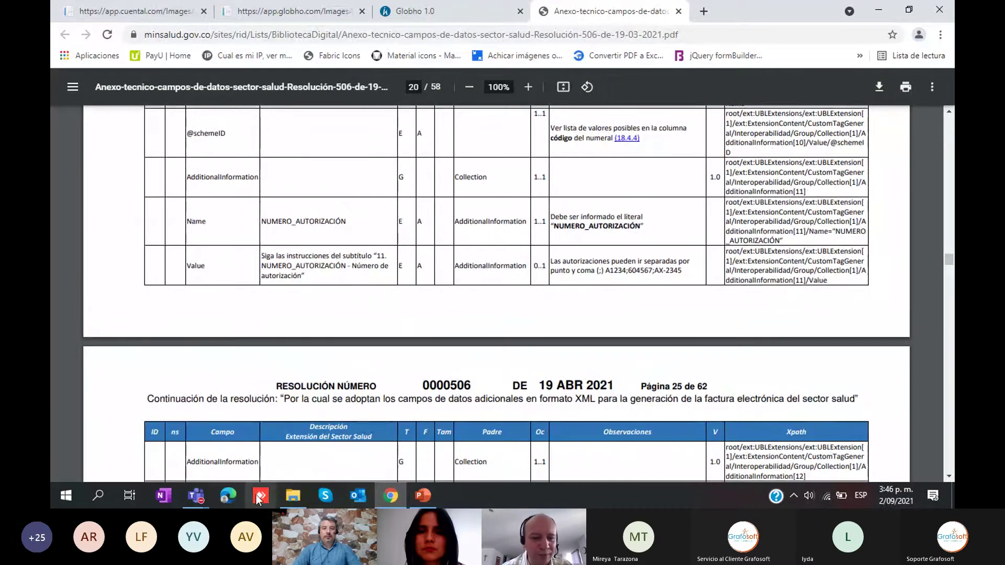
click(288, 498)
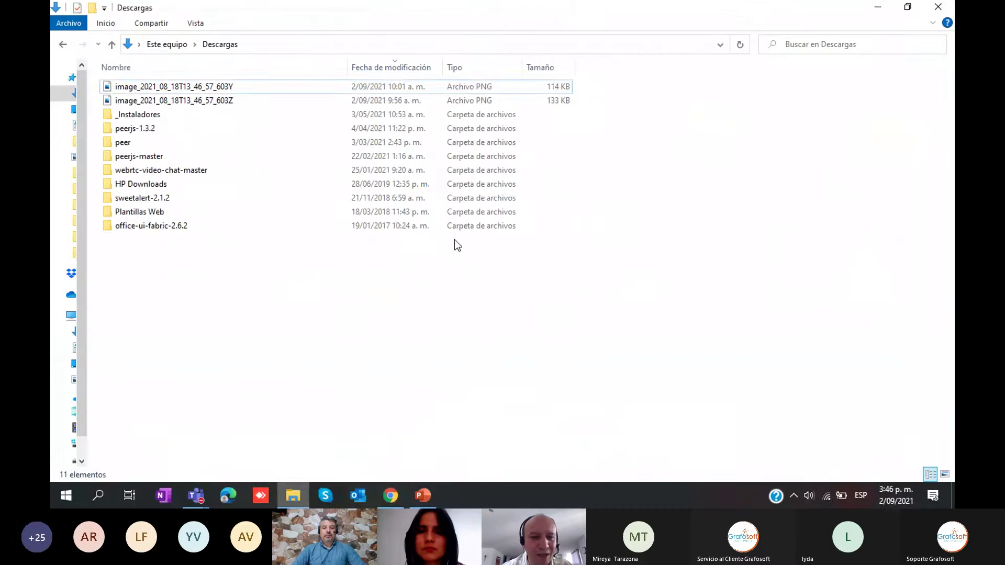
double_click(218, 89)
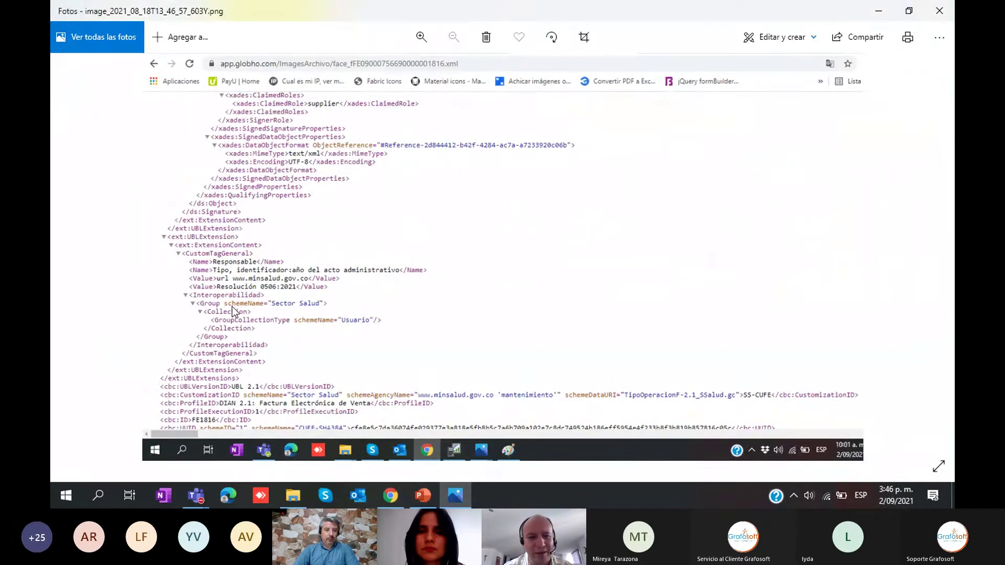
key(Right)
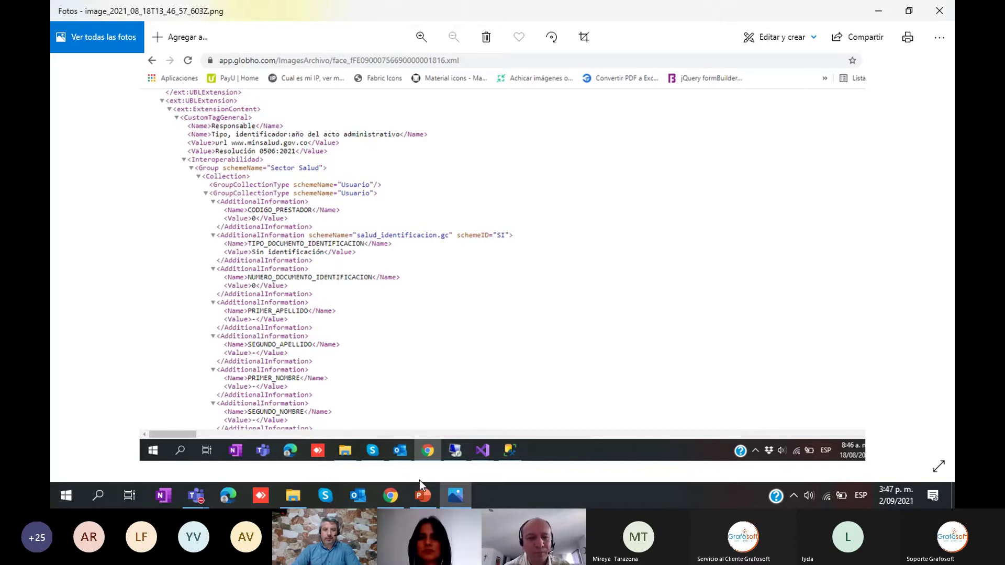
Return to the technical annex in Chrome and highlight the NUMERO_AUTORIZACIÓN name in the XML structure table.
click(425, 495)
click(391, 496)
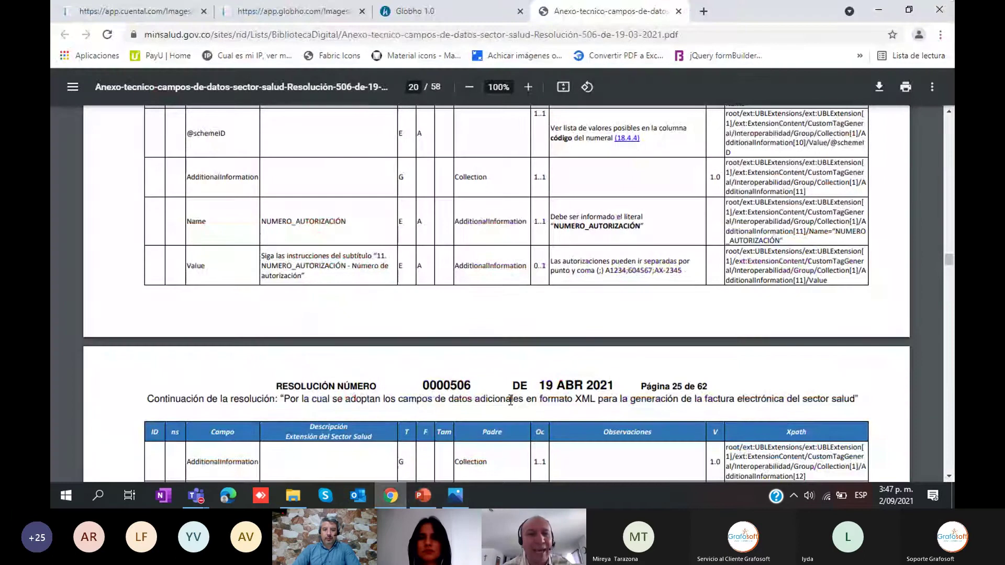
double_click(346, 221)
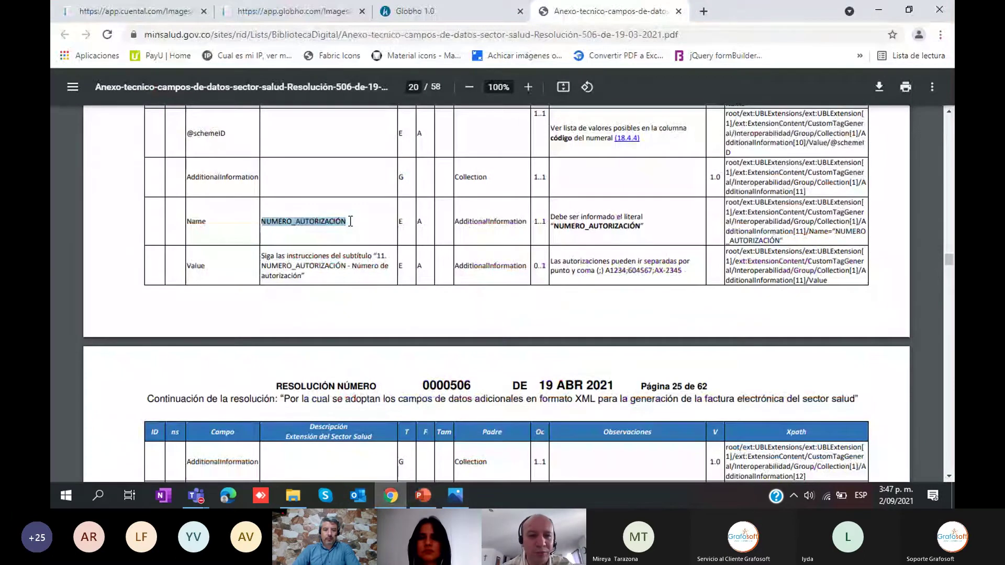
scroll(375, 274, down, 1)
scroll(375, 274, down, 1)
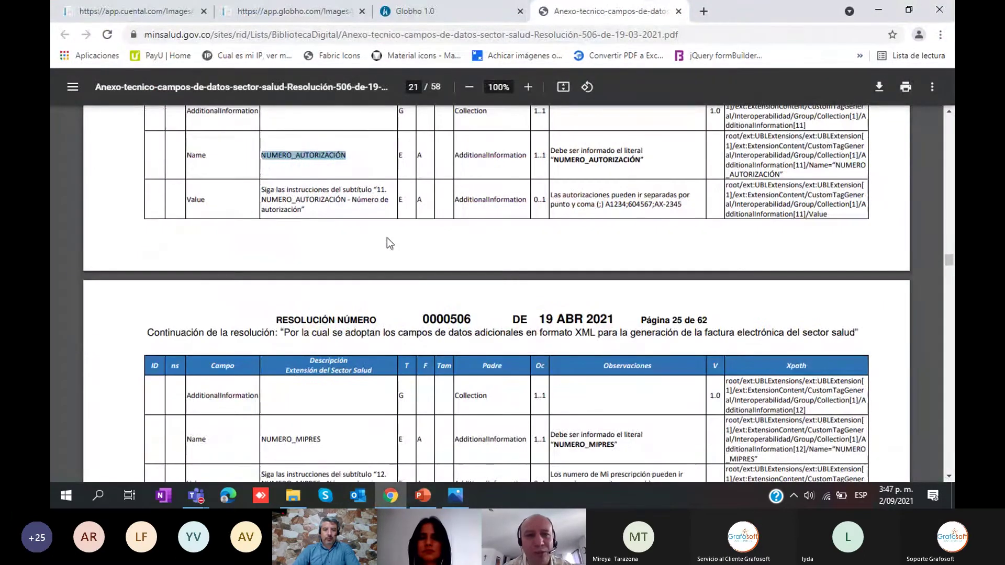
click(311, 175)
drag(261, 155, 346, 157)
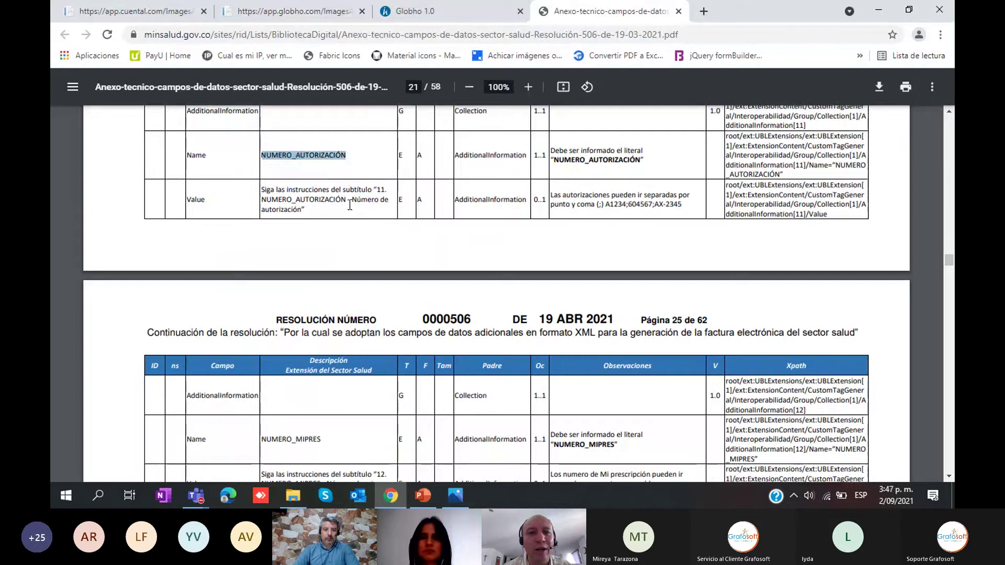
Highlight the NUMERO_MIPRES and NUMERO_ENTREGA_MIPRES names in the annex table, and return to the NUMERO_AUTORIZACIÓN entry.
scroll(350, 205, down, 2)
drag(261, 373, 321, 374)
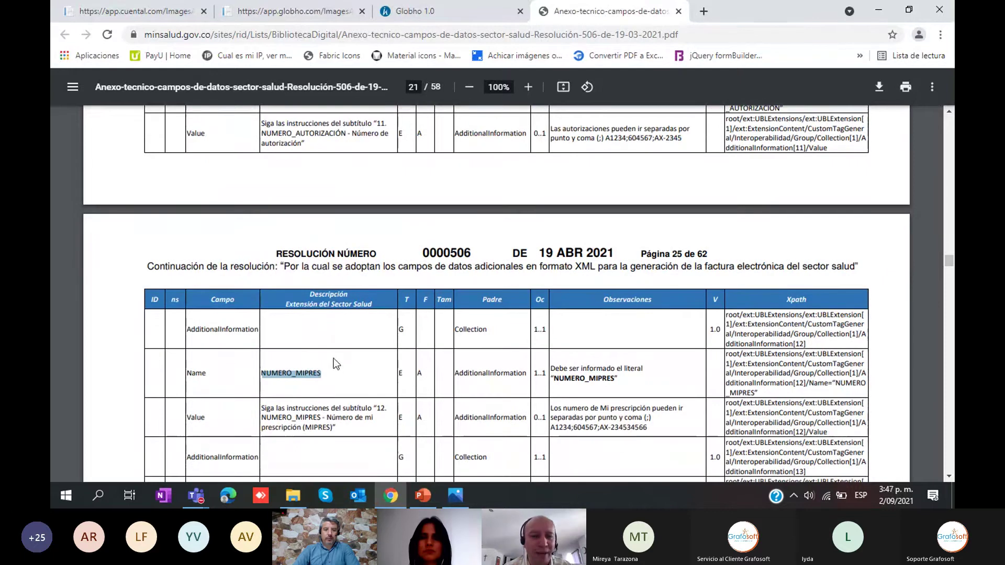
scroll(335, 363, down, 6)
drag(261, 303, 351, 300)
click(358, 298)
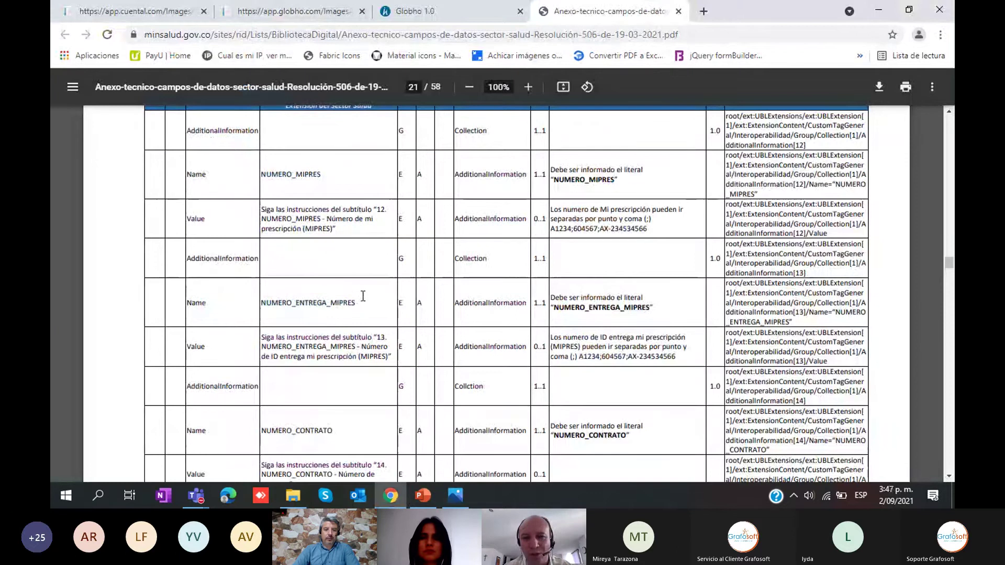
scroll(361, 307, up, 8)
scroll(361, 312, up, 2)
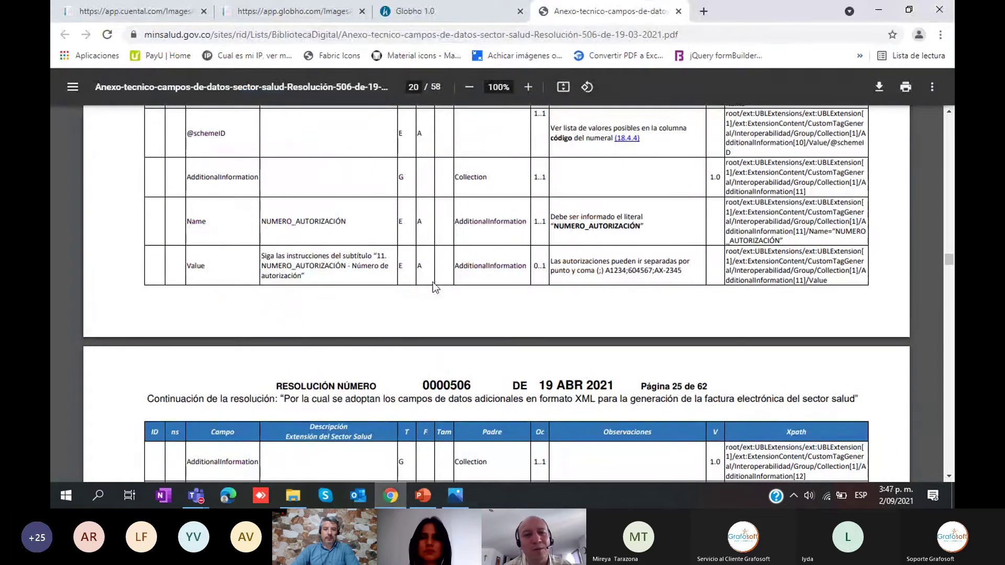
Close the Gestion Documentos Electronicos dialog in Globho and view the invoice's service lines with their authorization and Mipres columns.
click(413, 11)
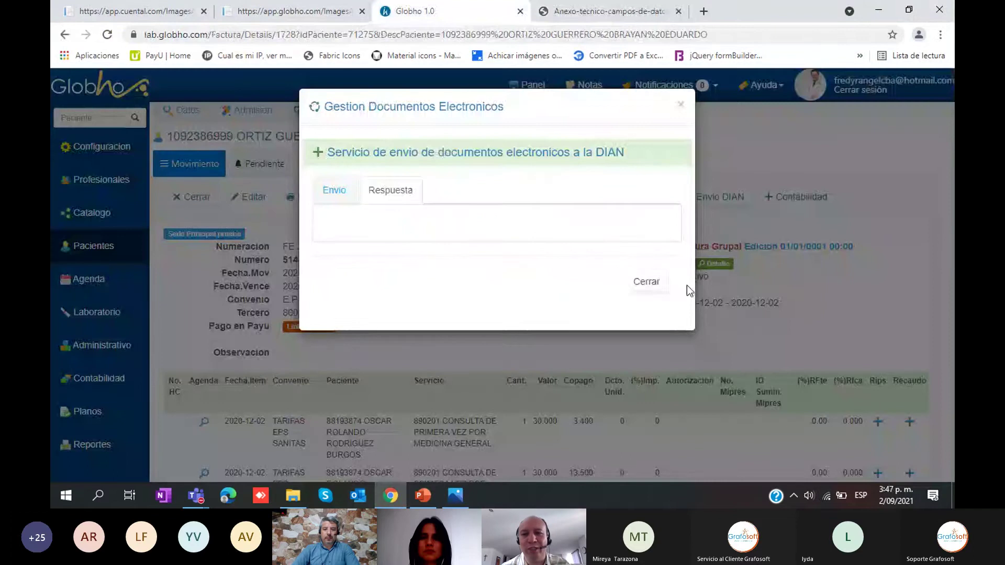
click(646, 283)
scroll(583, 317, down, 4)
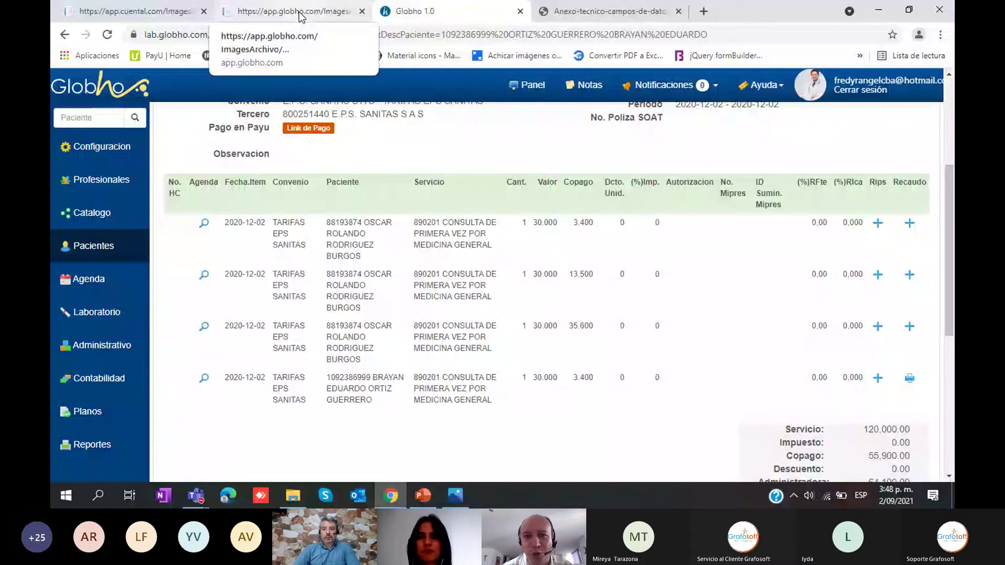
Highlight the annex's note on separating authorizations with semicolons and compare it with the Autorizacion column of the Globho invoice.
click(607, 11)
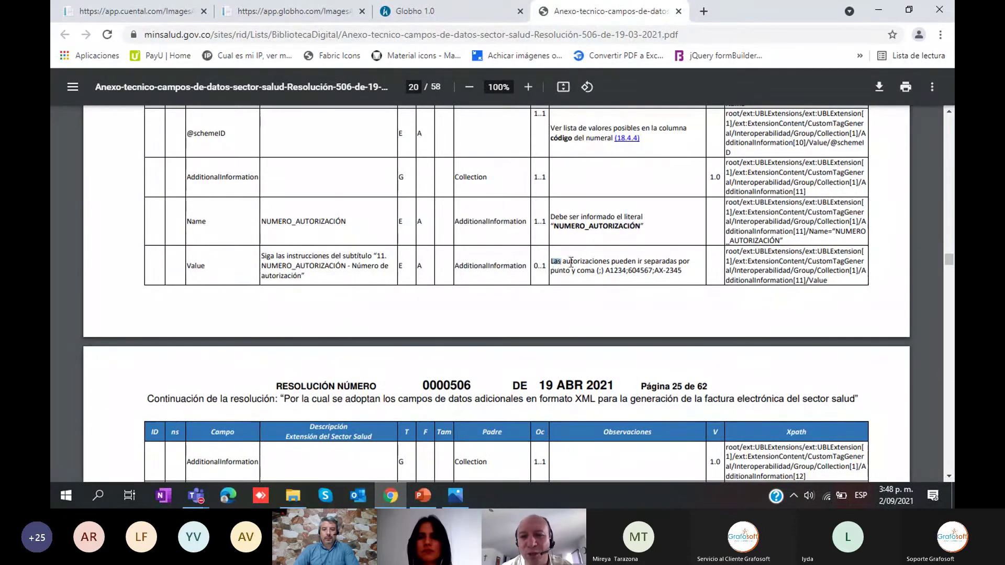
drag(571, 261, 606, 274)
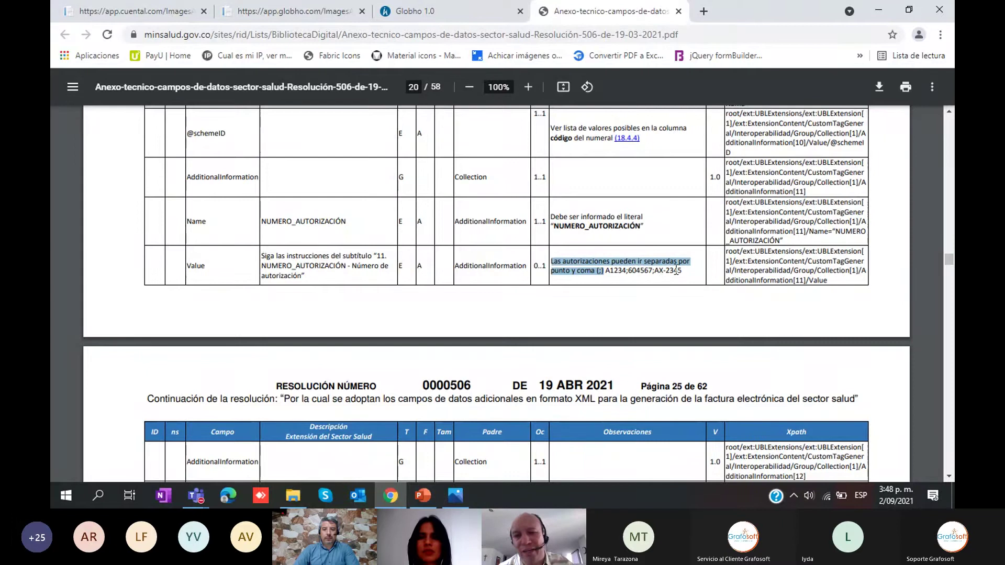
click(413, 11)
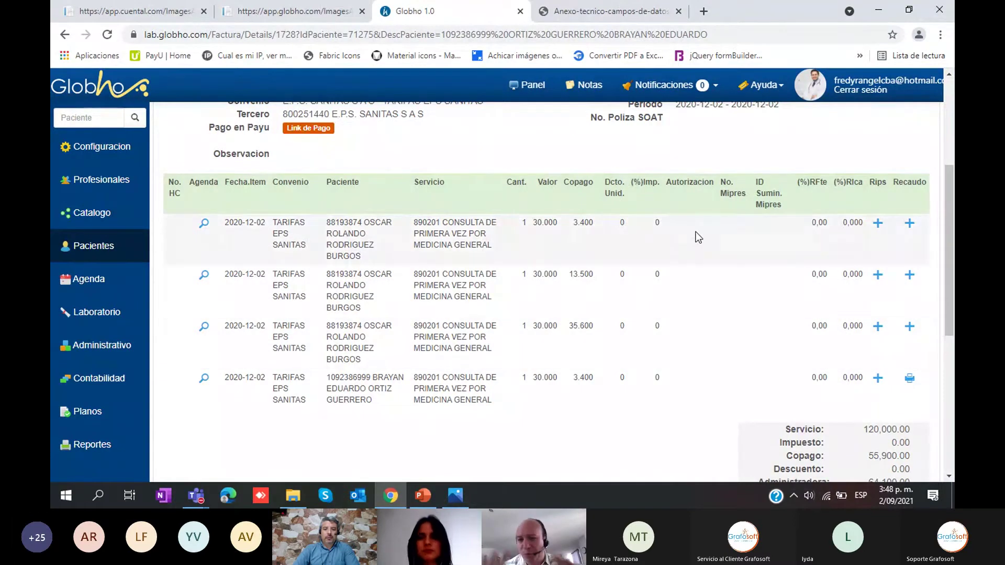
Check the invoice XML's Sector Salud group and highlight the annex's sample authorization list A1234;604567;AX-2345.
click(283, 15)
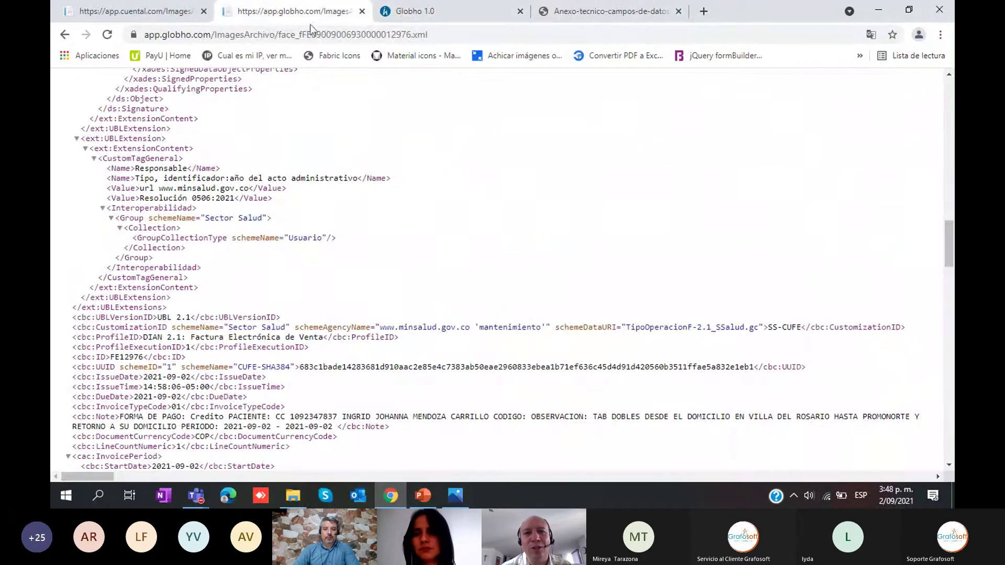
click(453, 15)
click(586, 15)
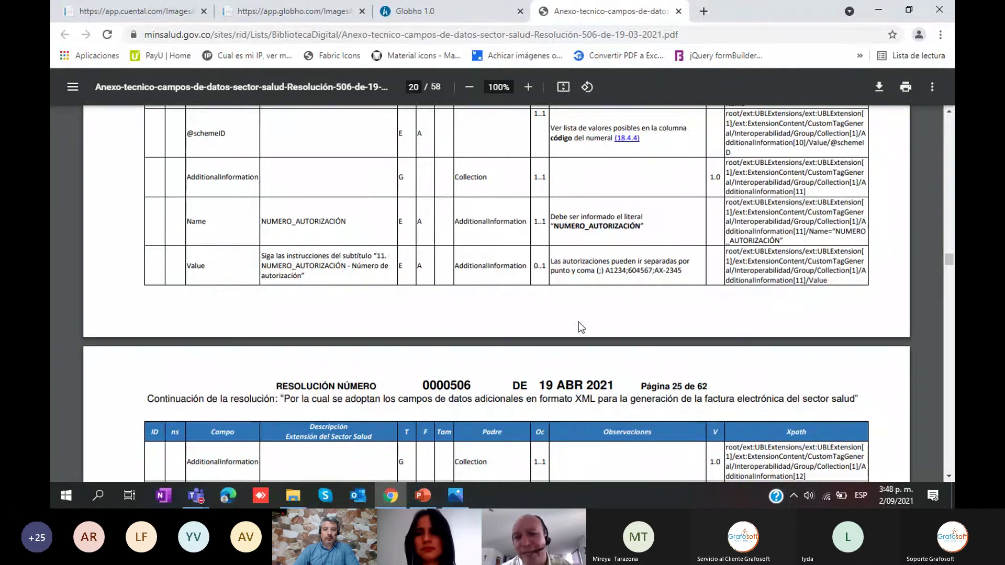
drag(606, 270, 682, 271)
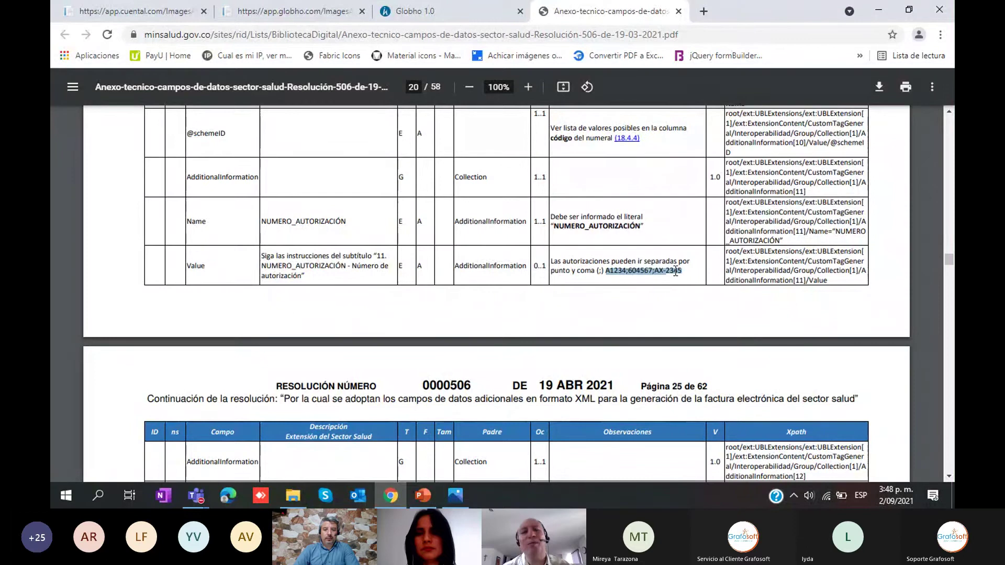
Compare the invoice XML's Sector Salud group with the saved screenshot containing the AdditionalInformation fields.
click(283, 11)
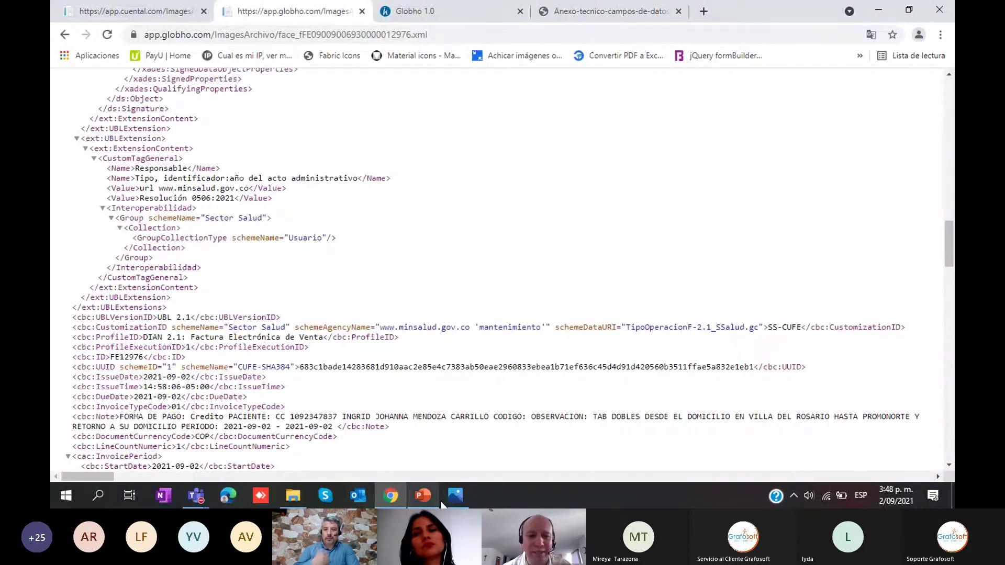
click(456, 495)
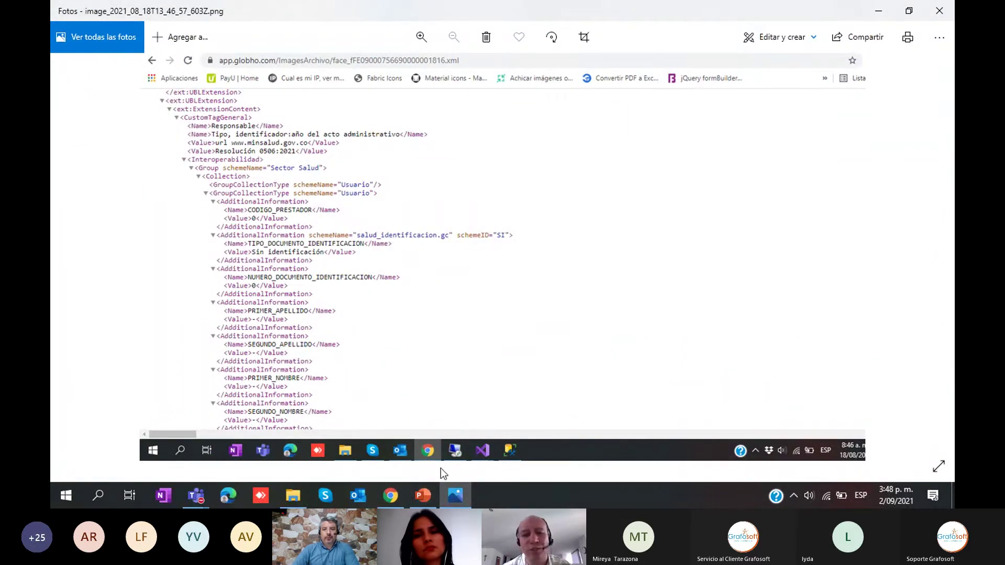
click(390, 496)
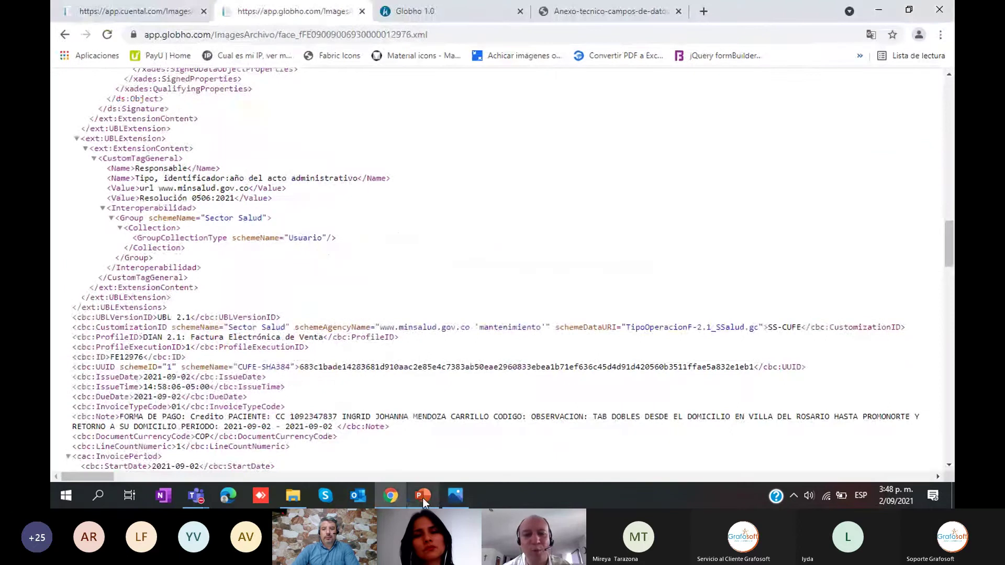
click(422, 496)
click(391, 495)
Highlight the NUMERO_AUTORIZACIÓN value's "Siga las instrucciones del subtítulo" text and its semicolon-separation observation in the annex.
click(607, 11)
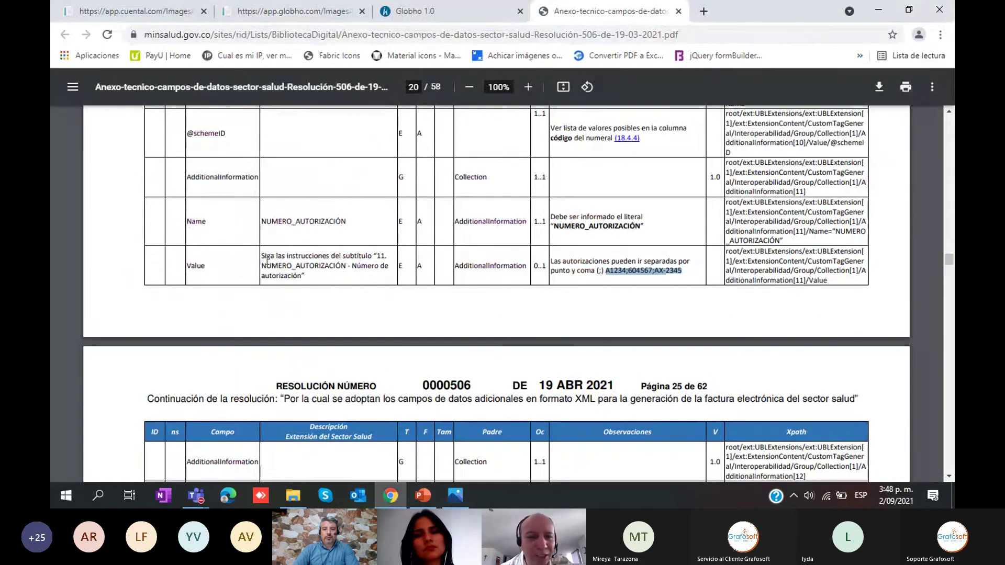
drag(261, 256, 372, 260)
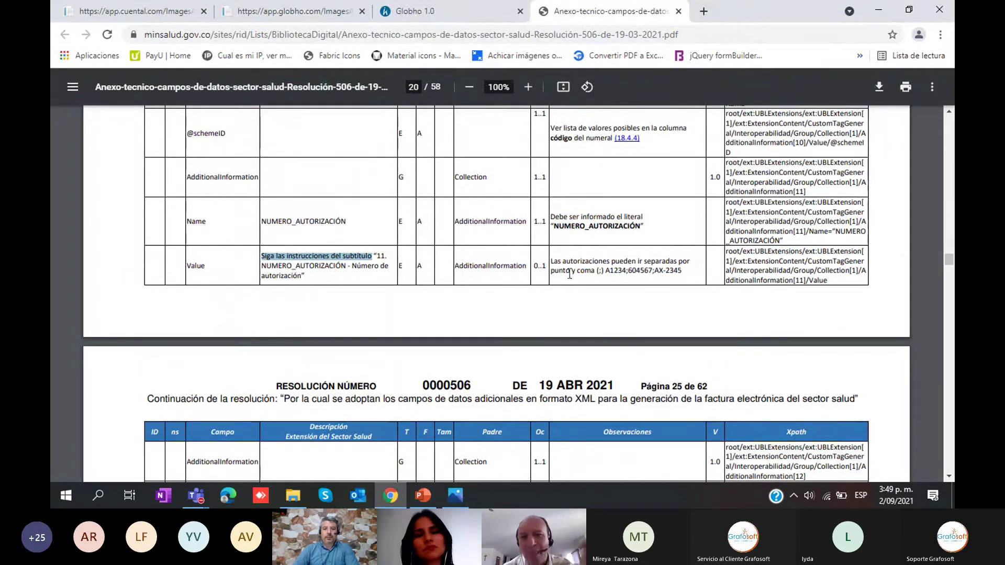
drag(551, 260, 692, 262)
click(692, 265)
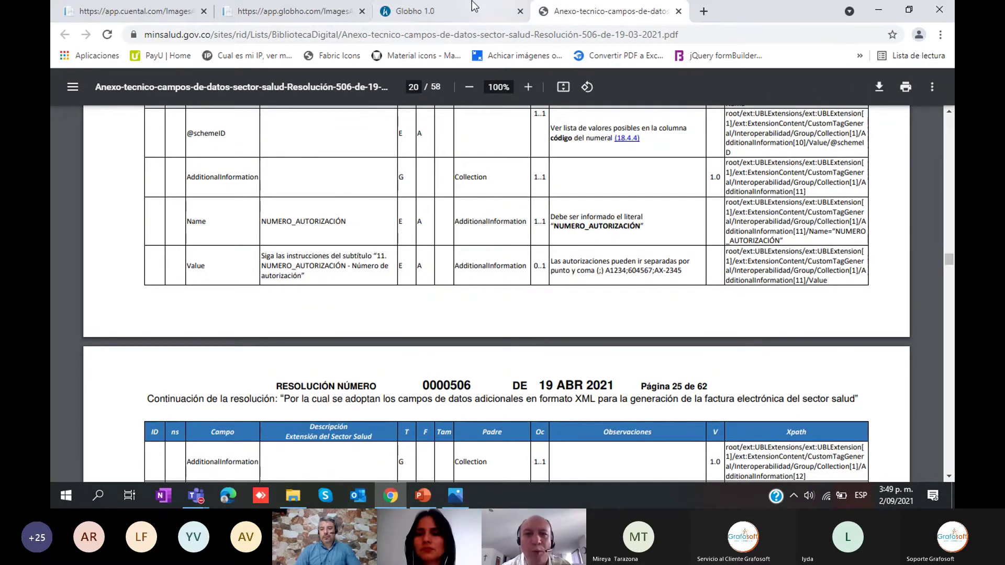
Highlight the patients on the Globho invoice's service lines to point out the different patients on one invoice.
click(413, 11)
drag(364, 223, 366, 234)
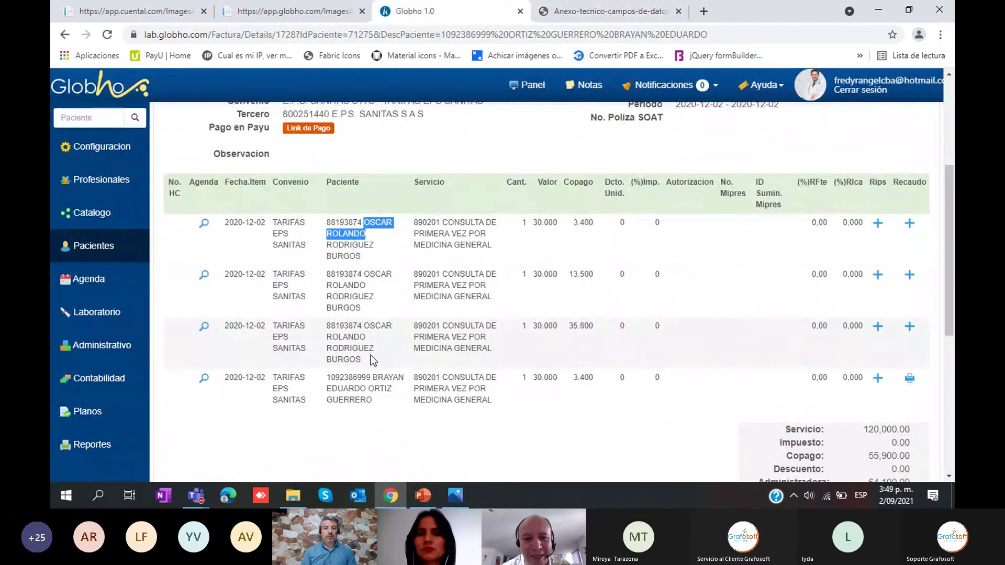
drag(362, 360, 330, 221)
click(379, 259)
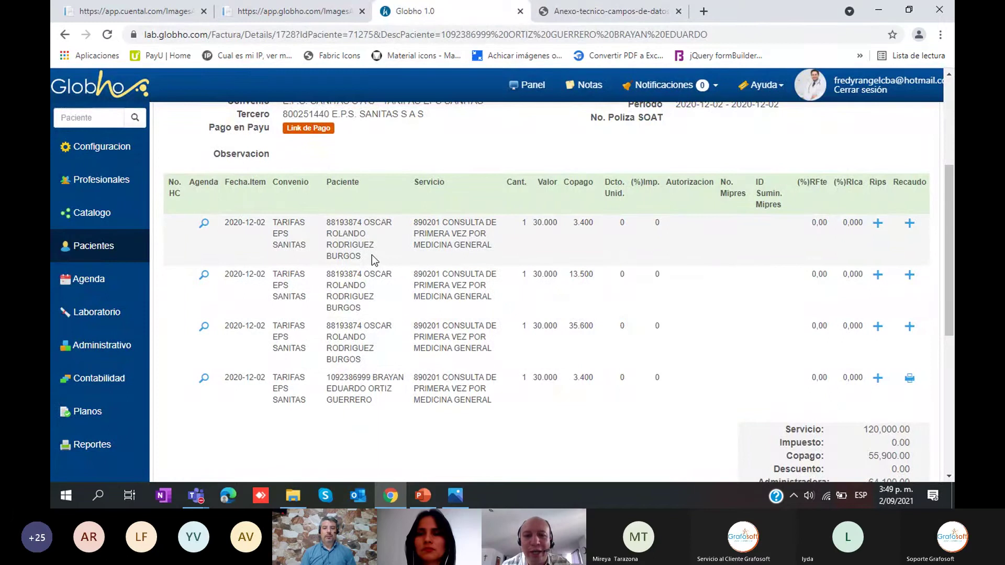
drag(371, 381, 379, 384)
click(396, 382)
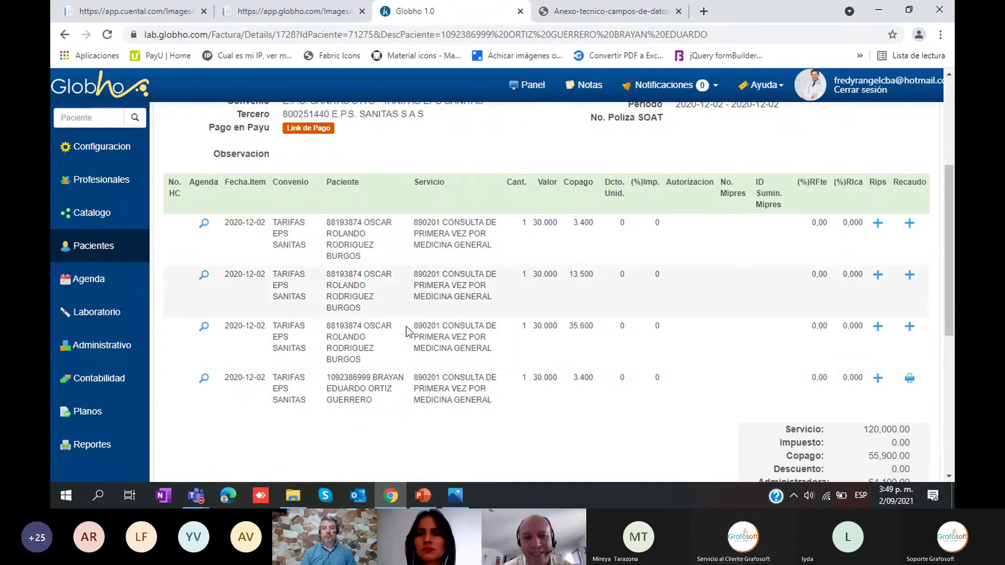
drag(335, 235, 429, 250)
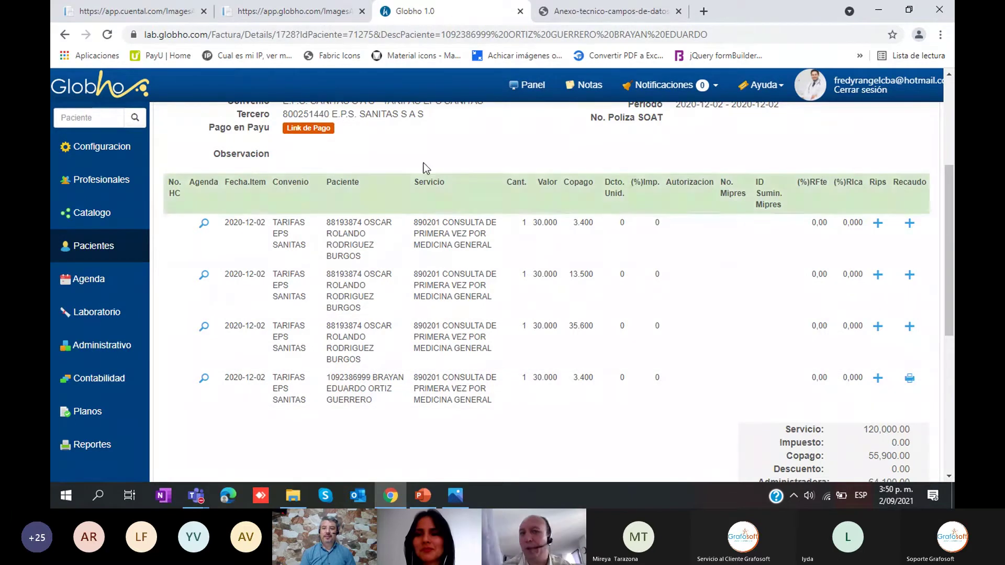
Highlight the annex's semicolon-separated samples A1234;604567;AX-2345 for NUMERO_AUTORIZACIÓN and A1234;604567;AX-234534566 for NUMERO_MIPRES.
click(610, 12)
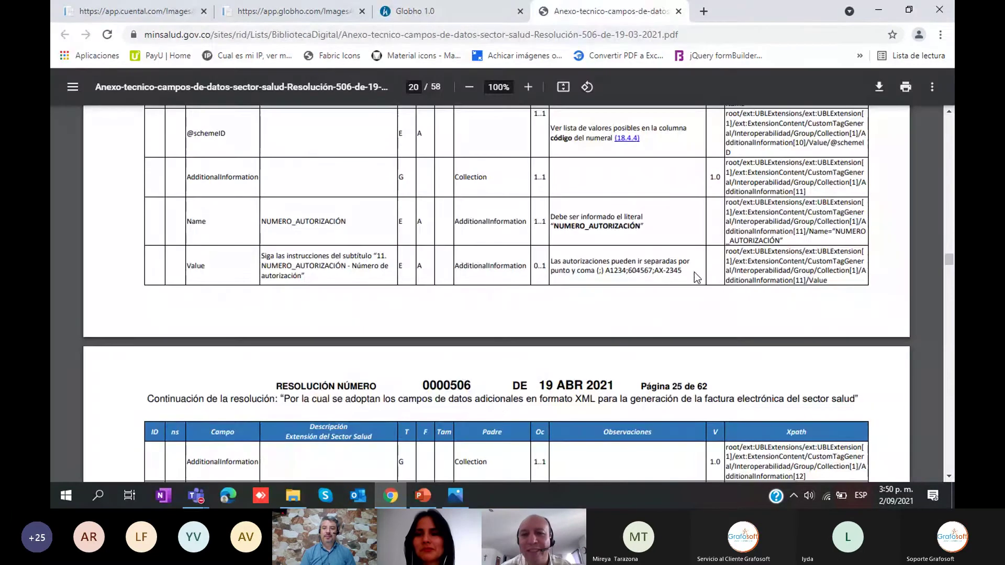
drag(687, 272, 620, 273)
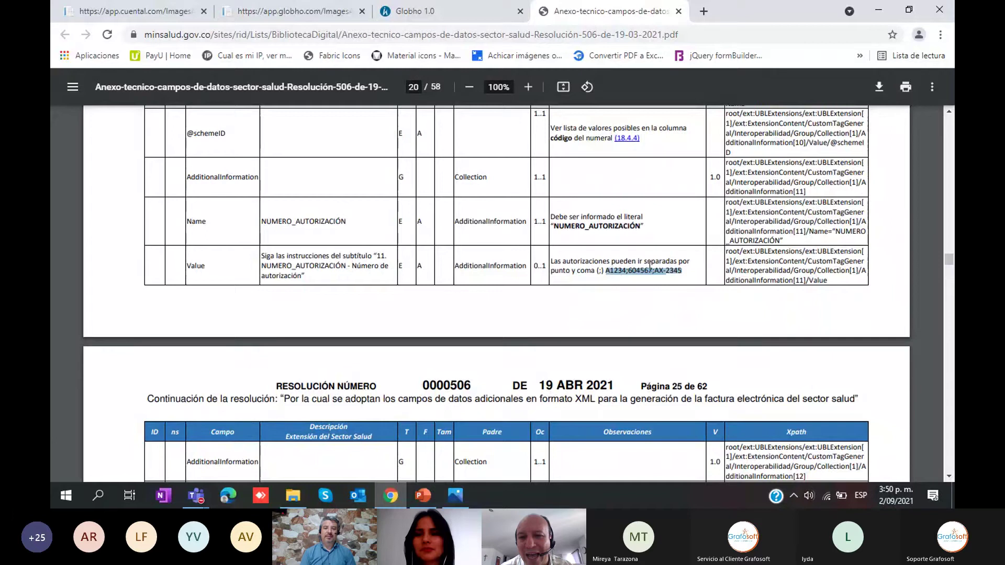
scroll(647, 263, down, 1)
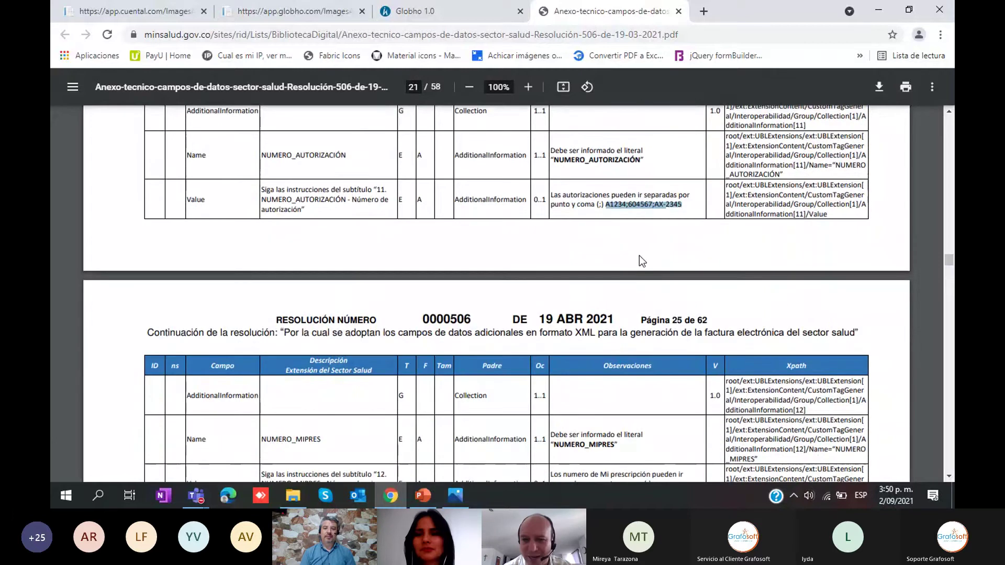
scroll(639, 255, down, 4)
scroll(619, 293, down, 1)
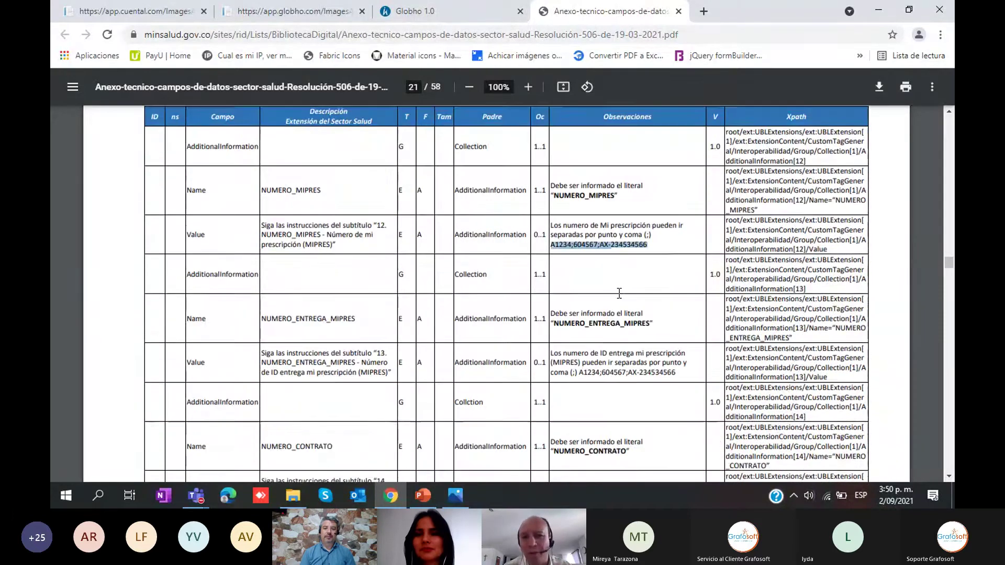
drag(619, 293, 644, 222)
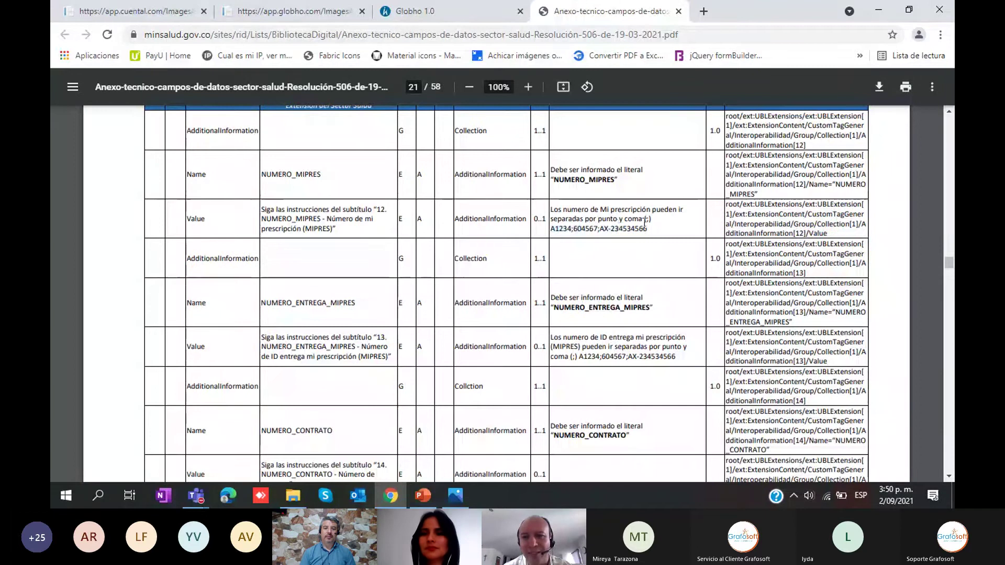
drag(550, 229, 595, 228)
click(628, 228)
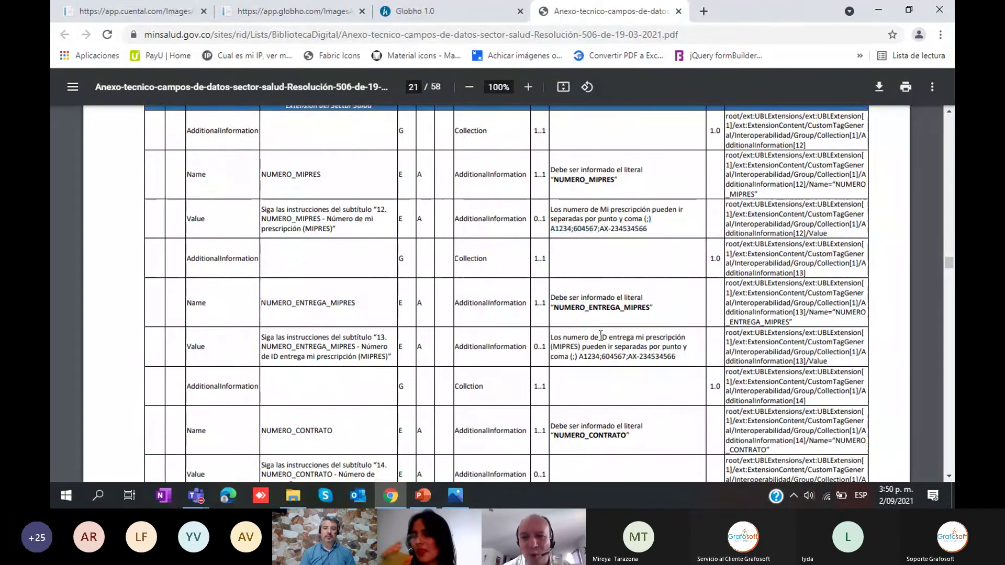
Highlight the semicolon-separated sample A1234;604567;AX-234534566 in the annex's NUMERO_ENTREGA_MIPRES observation.
mouse_move(676, 357)
mouse_down()
mouse_move(608, 360)
mouse_move(676, 357)
mouse_up()
click(594, 362)
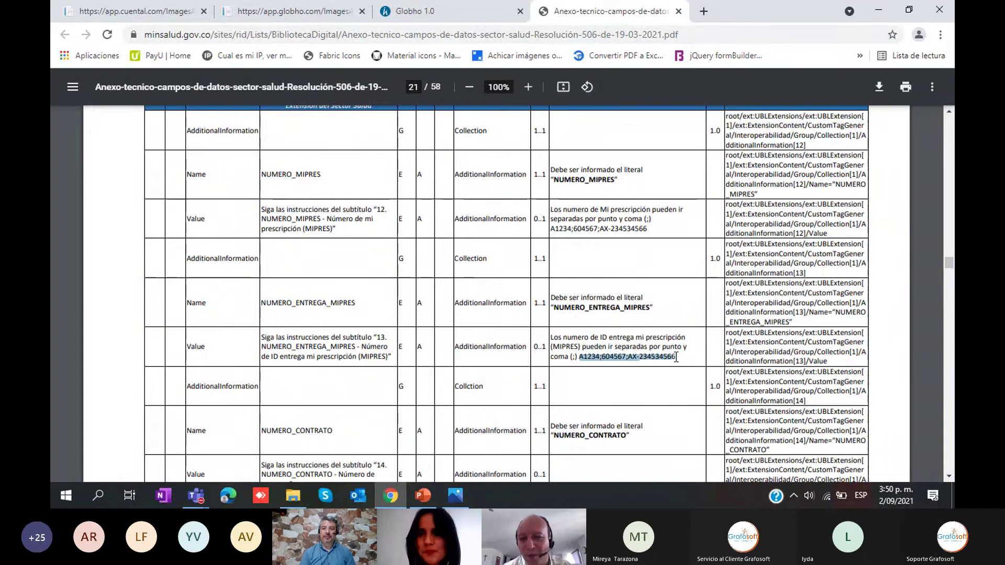
scroll(649, 382, down, 1)
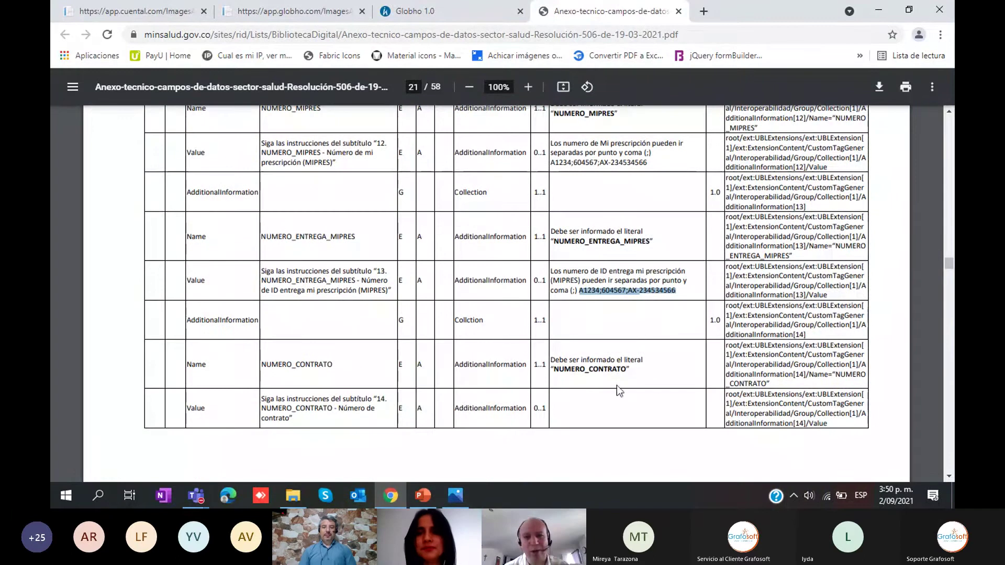
Look back through the annex's preceding fields and highlight the MODALIDAD_CONTRATACION and SEGUNDO_NOMBRE literals among the observations.
scroll(622, 382, up, 3)
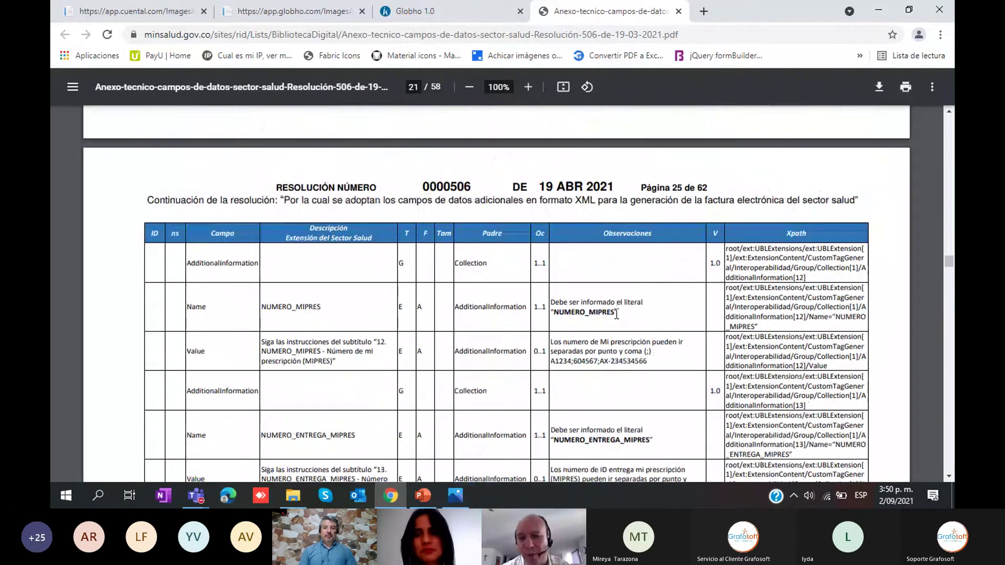
scroll(616, 314, up, 5)
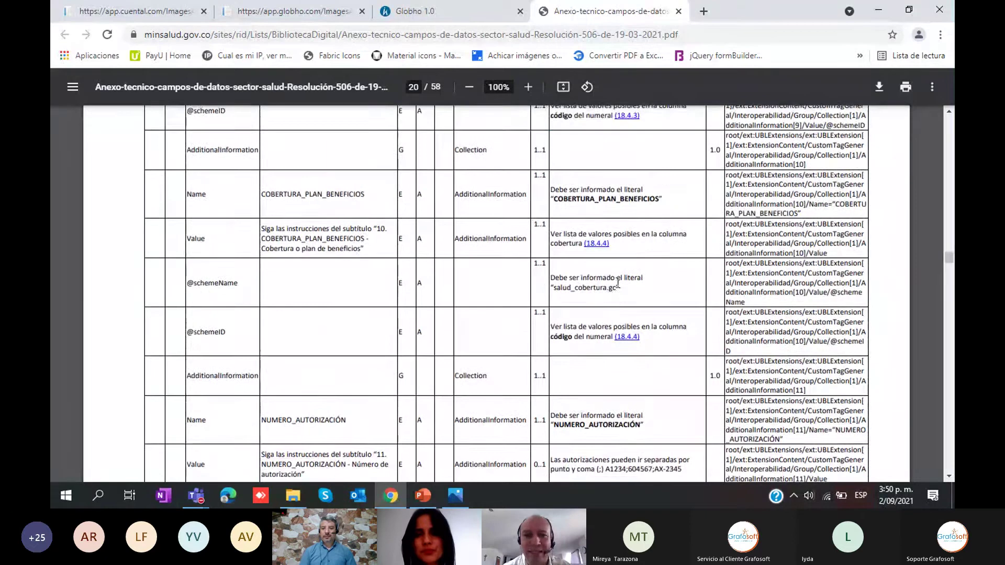
scroll(617, 283, up, 2)
scroll(619, 319, up, 5)
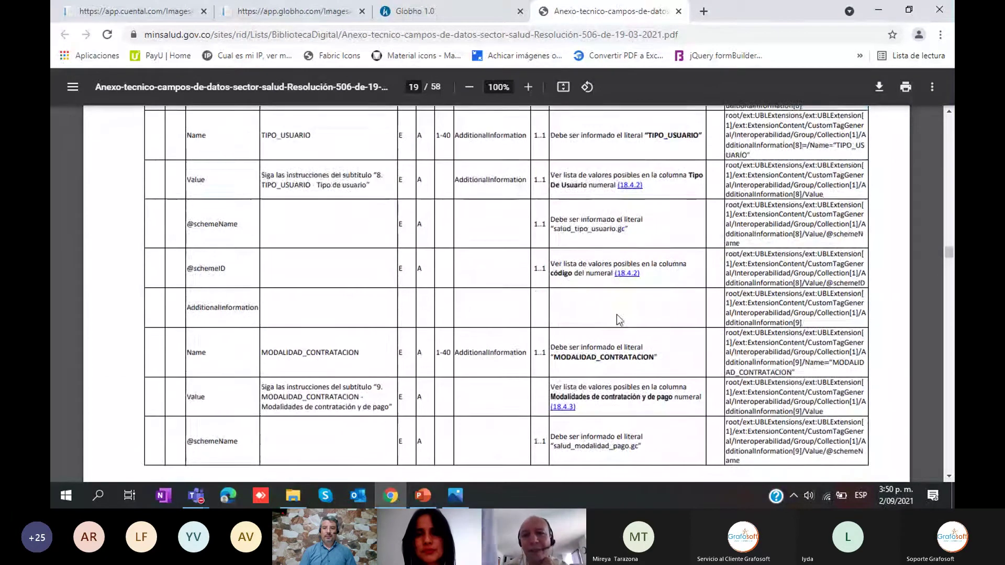
drag(655, 357, 575, 355)
scroll(614, 304, up, 7)
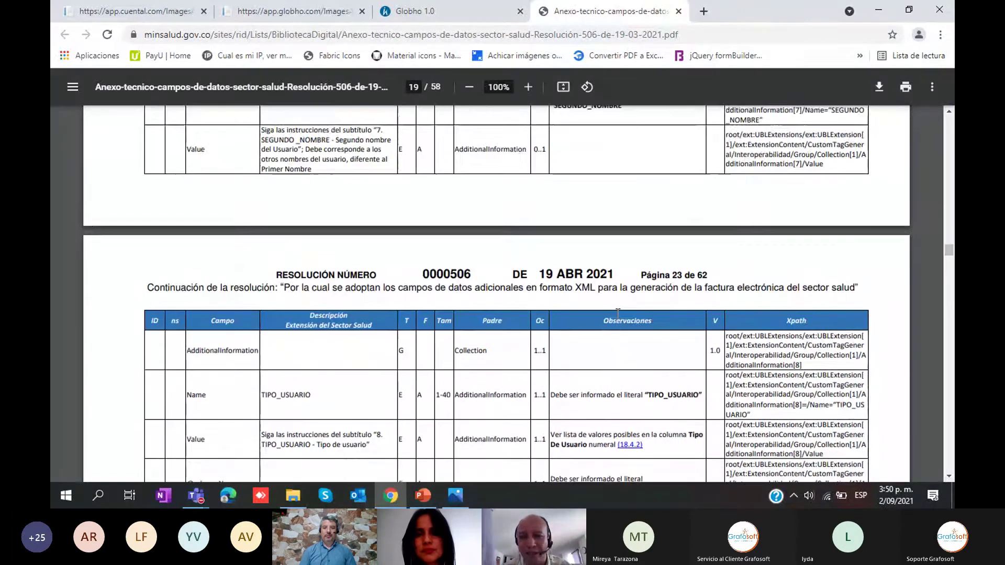
double_click(557, 240)
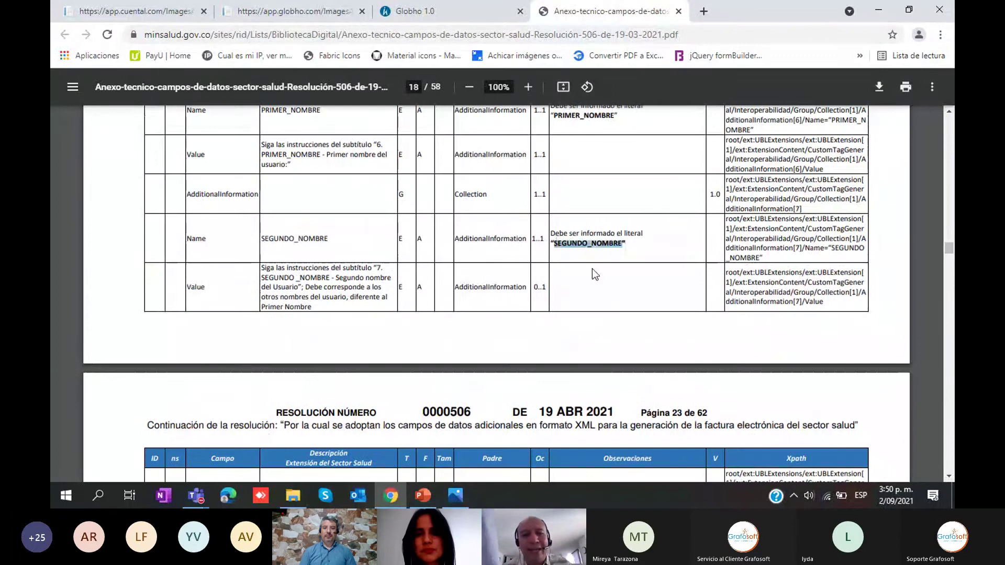
Return to the annex's MIPRES fields and point out the NUMERO_ENTREGA_MIPRES sample of several numbers again.
scroll(592, 298, down, 7)
scroll(592, 298, down, 15)
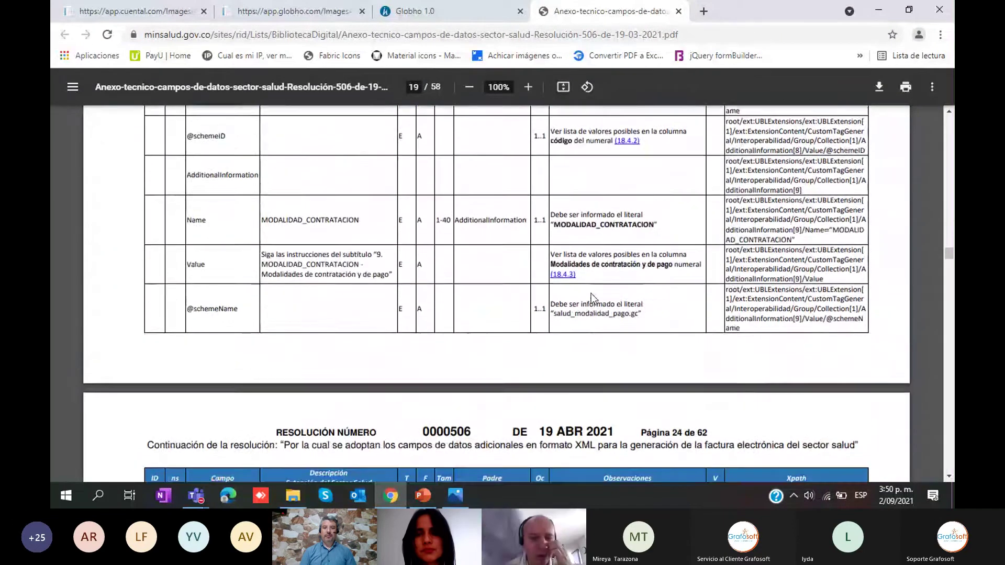
scroll(576, 318, down, 10)
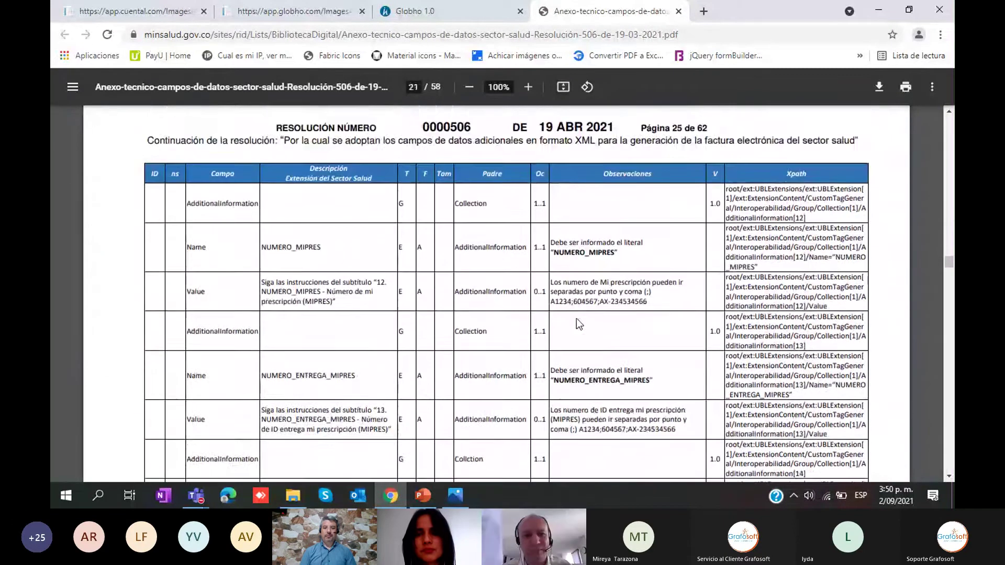
mouse_move(685, 292)
mouse_down()
mouse_move(588, 293)
mouse_move(679, 292)
mouse_up()
click(603, 291)
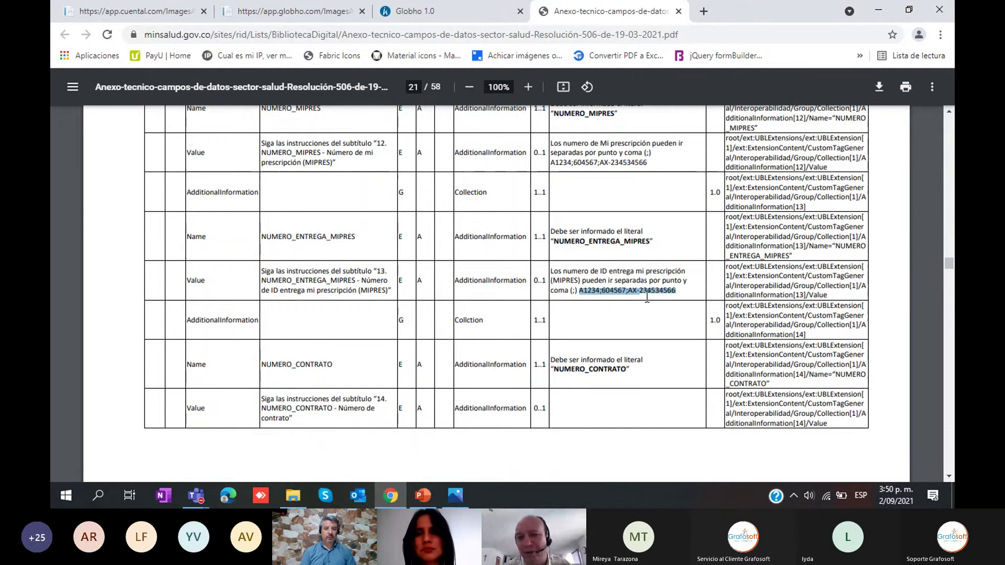
Highlight the NUMERO_AUTORIZACIÓN sample A1234;604567;AX-2345 and compare it with the Autorizacion column of the Globho invoice.
scroll(647, 297, up, 10)
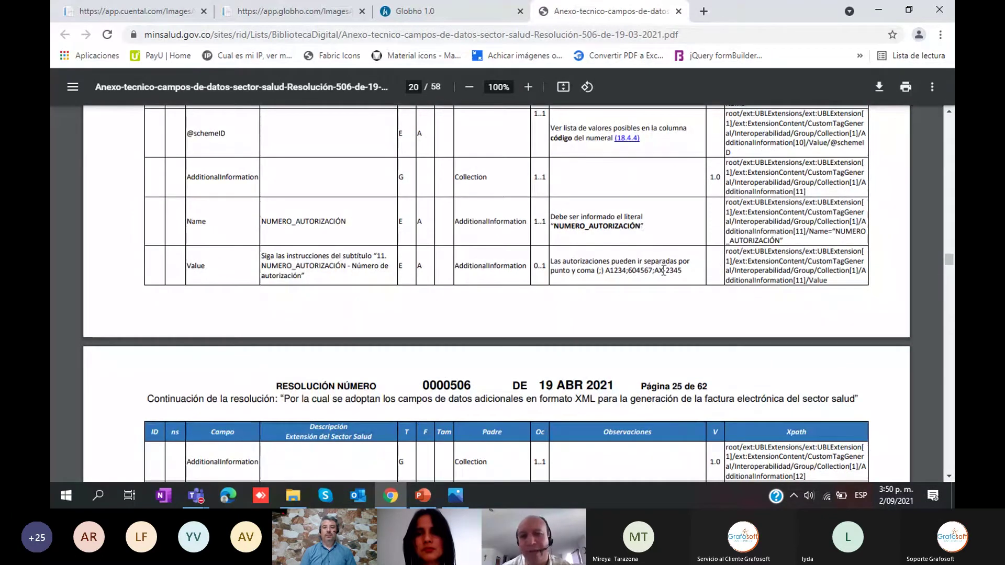
drag(684, 272, 618, 268)
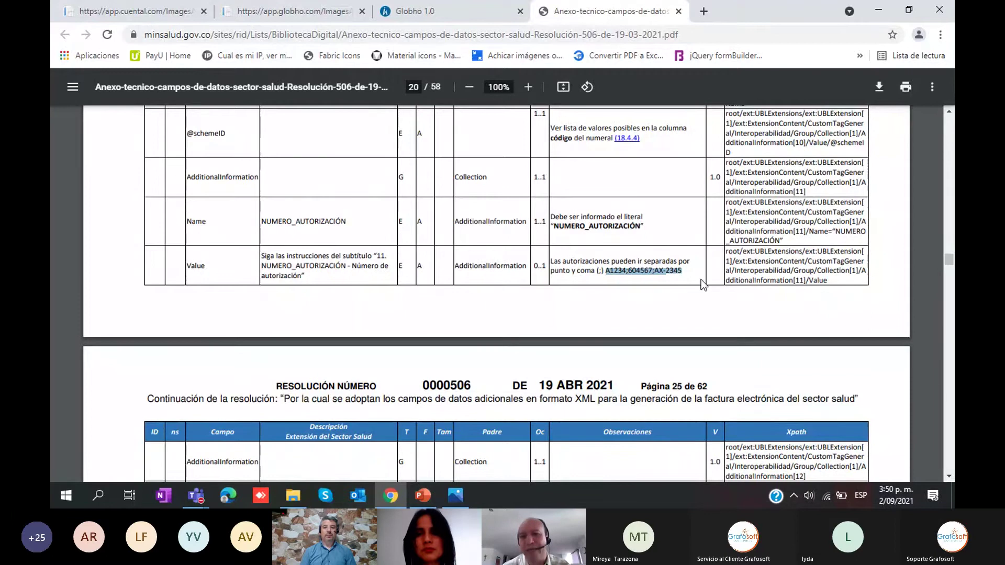
key(ctrl+shift+Tab)
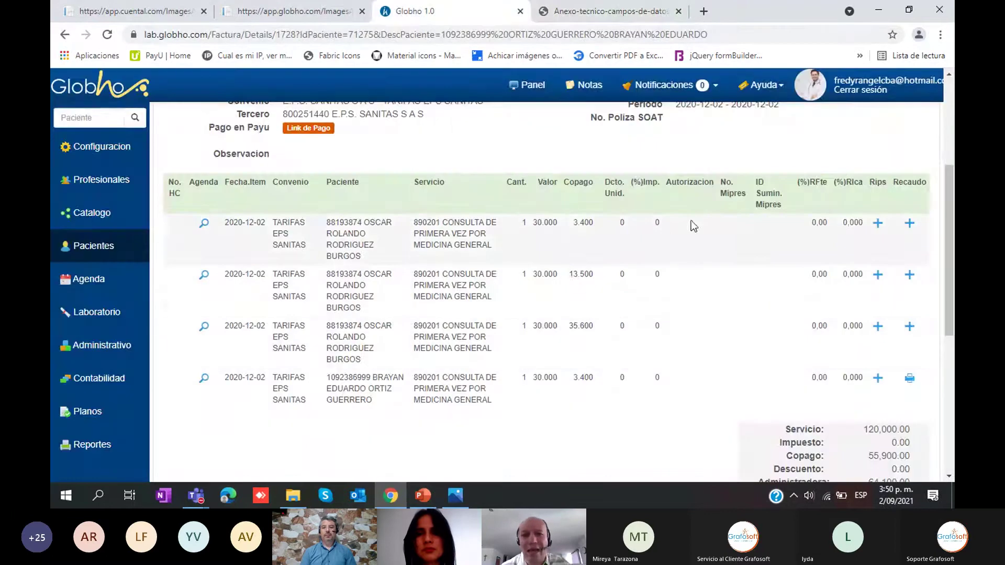
click(606, 12)
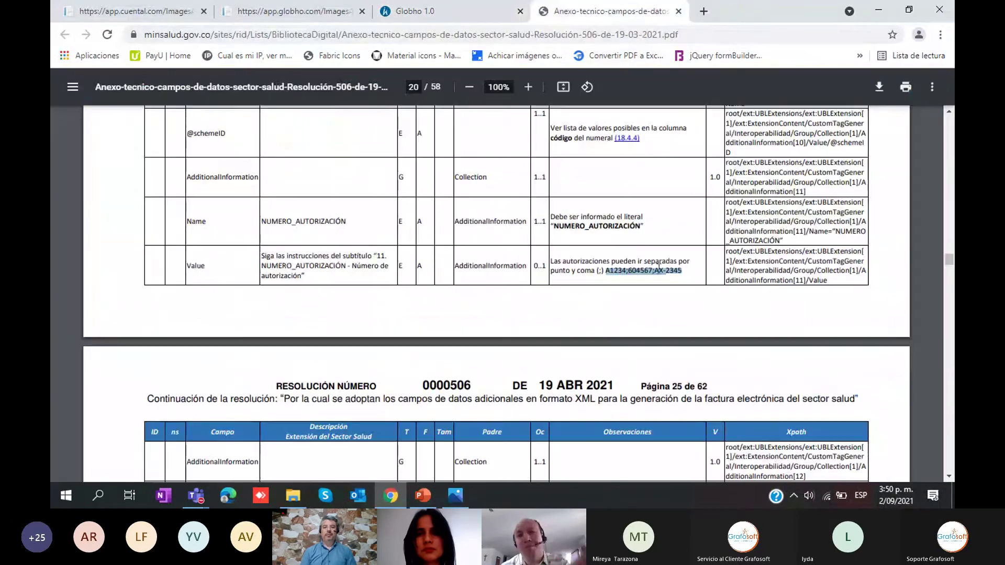
drag(681, 272, 606, 273)
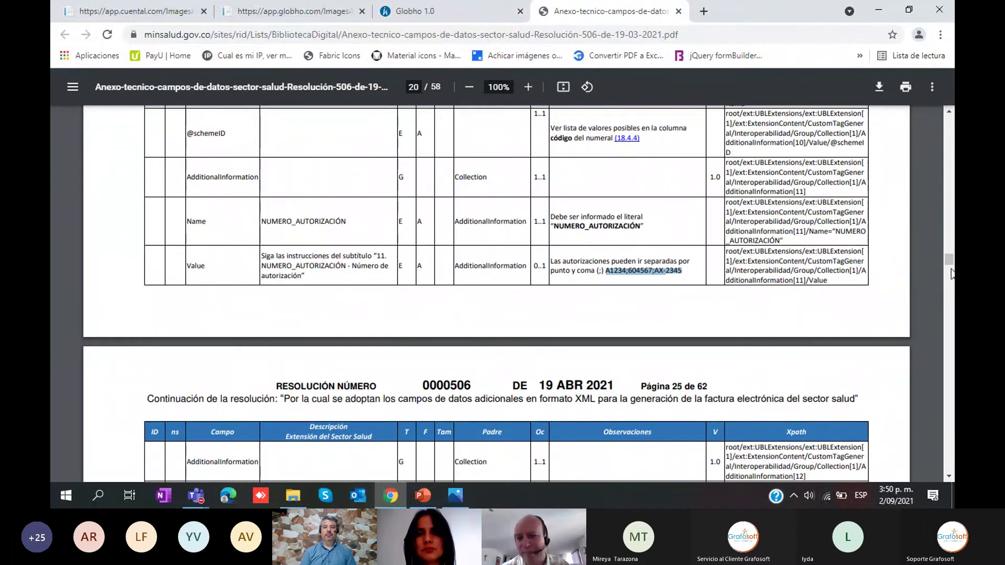
Go to the annex's first page and highlight its title on the additional health-sector data fields.
drag(949, 262, 952, 117)
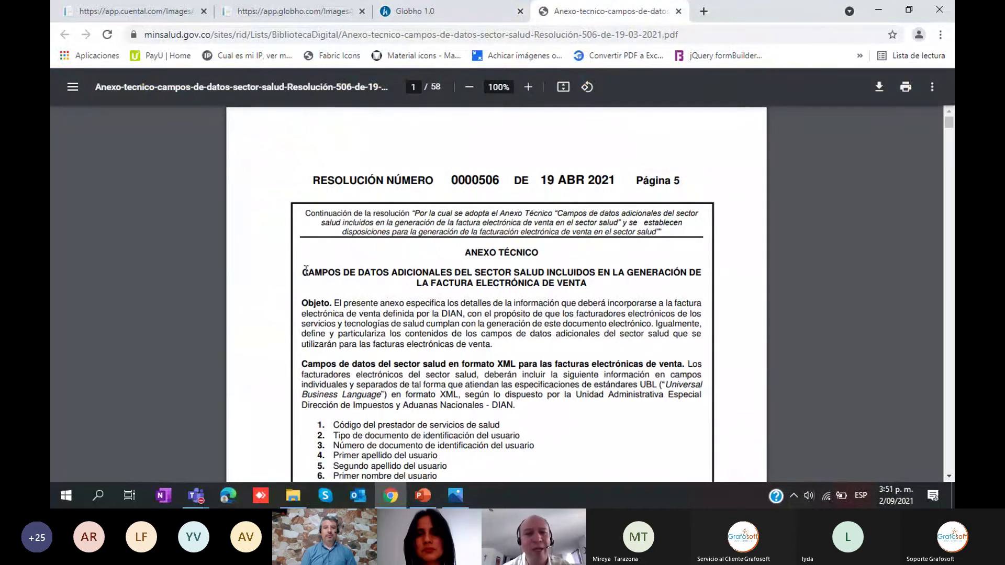
drag(334, 270, 595, 299)
click(619, 346)
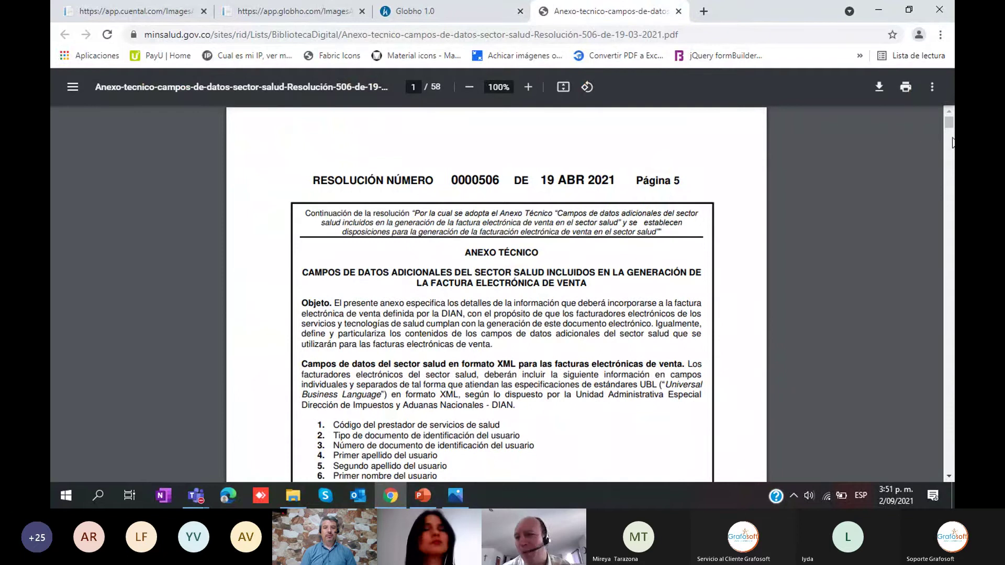
Examine the health operation type codes in section 18.2.12 and the CustomizationID usage example in section 18.2.13.
drag(950, 126, 944, 465)
scroll(758, 417, up, 15)
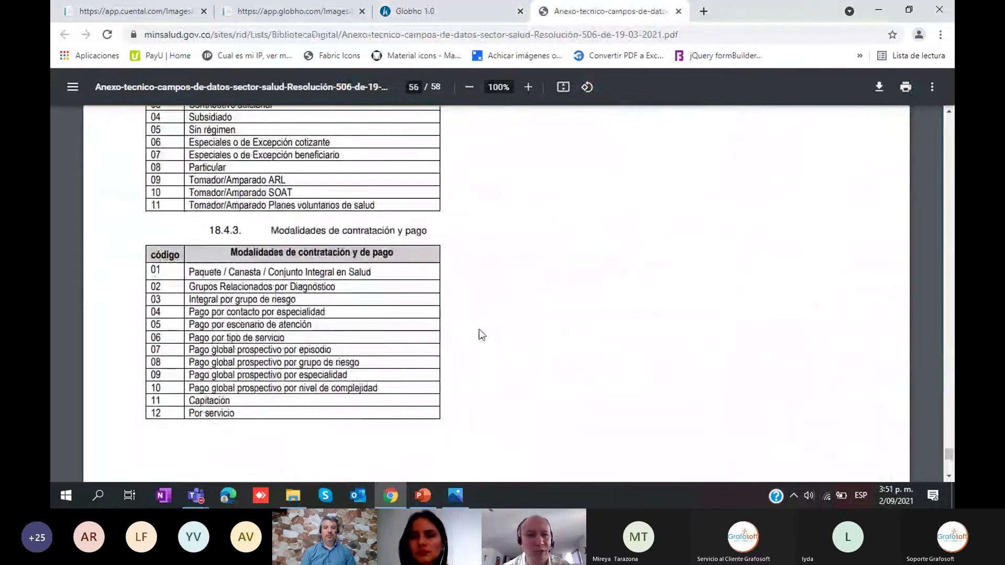
scroll(491, 319, up, 20)
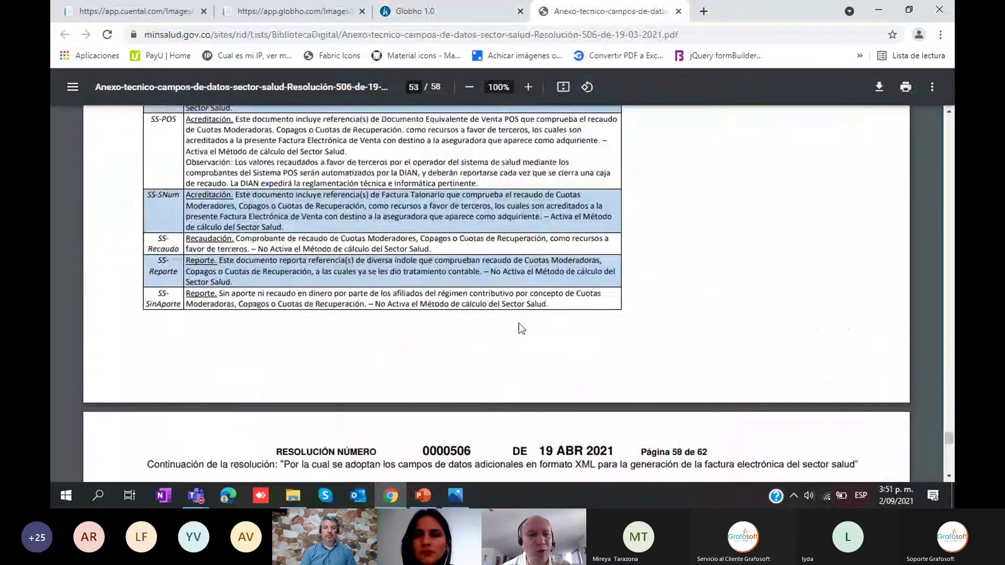
scroll(526, 321, down, 8)
scroll(526, 324, up, 10)
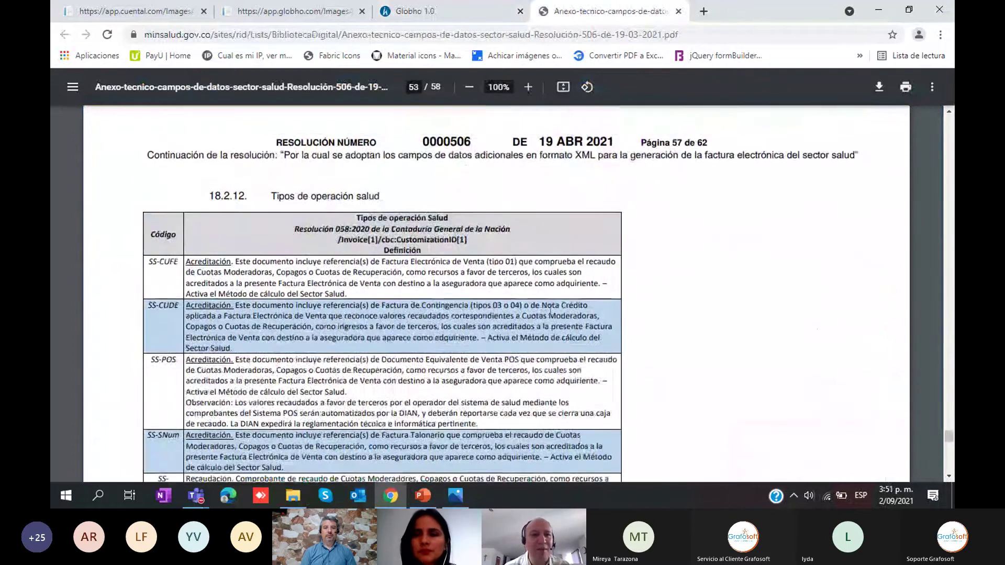
scroll(487, 345, down, 2)
scroll(285, 299, down, 6)
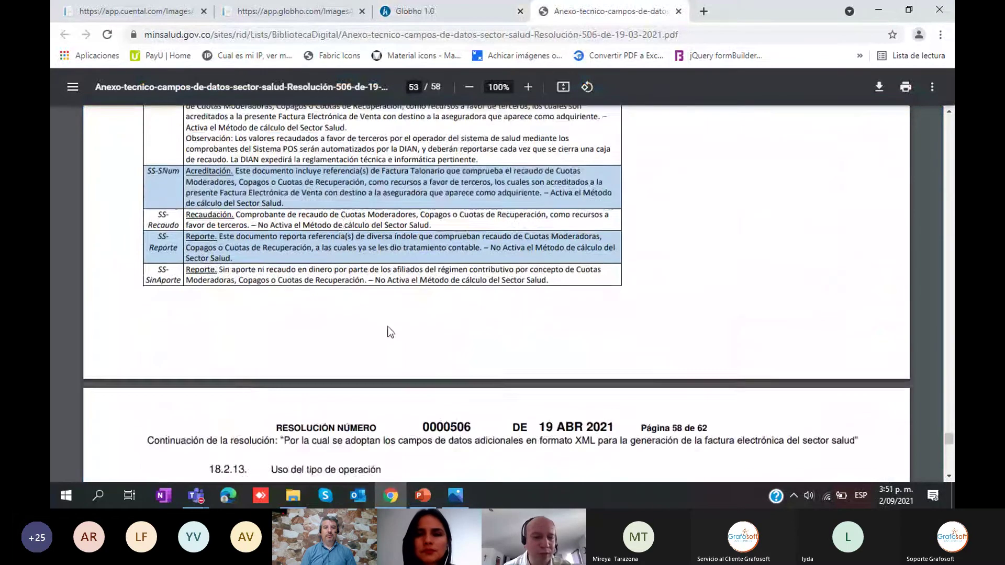
scroll(401, 321, up, 5)
scroll(334, 268, down, 4)
scroll(334, 268, down, 4)
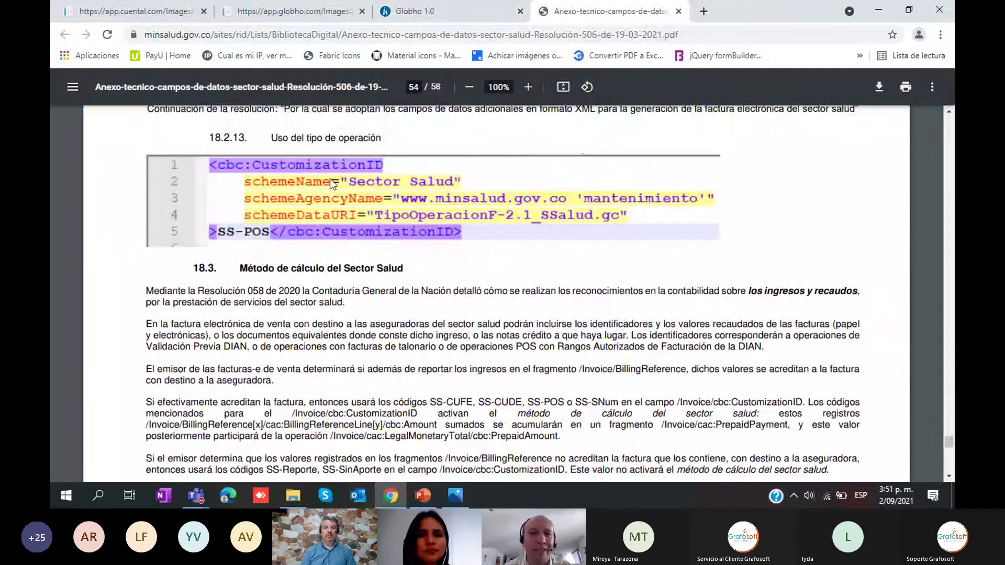
In section 18.3, highlight the Resolución 058 de 2020 reference and the sentence listing codes SS-CUFE, SS-CUDE, SS-POS and SS-SNum.
scroll(430, 246, down, 1)
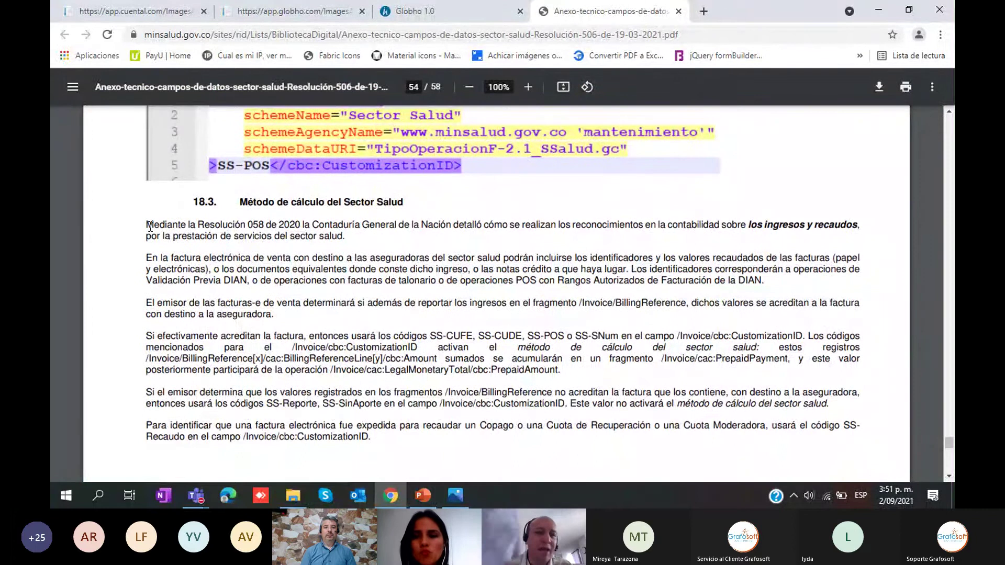
drag(160, 226, 316, 227)
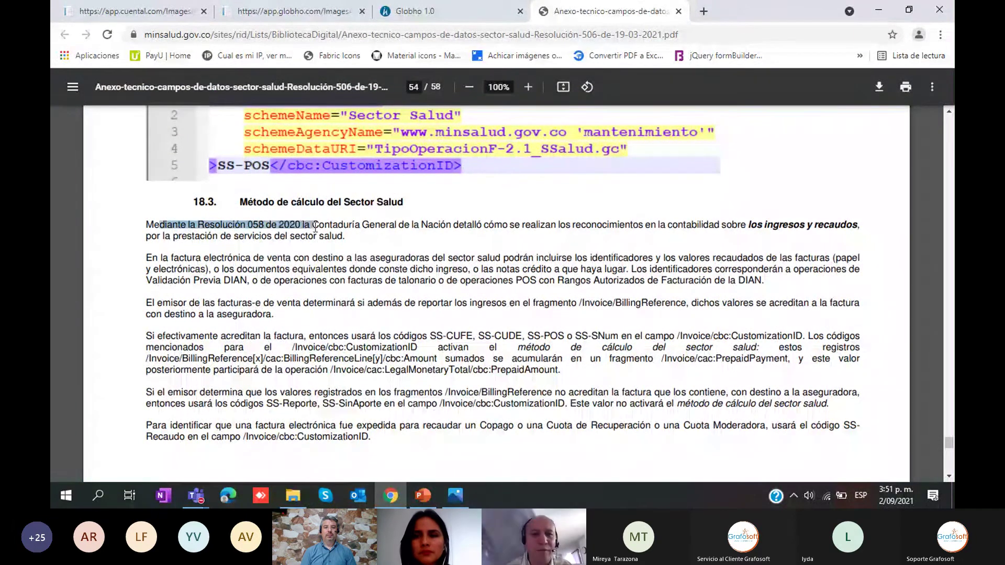
click(292, 235)
drag(251, 222, 341, 224)
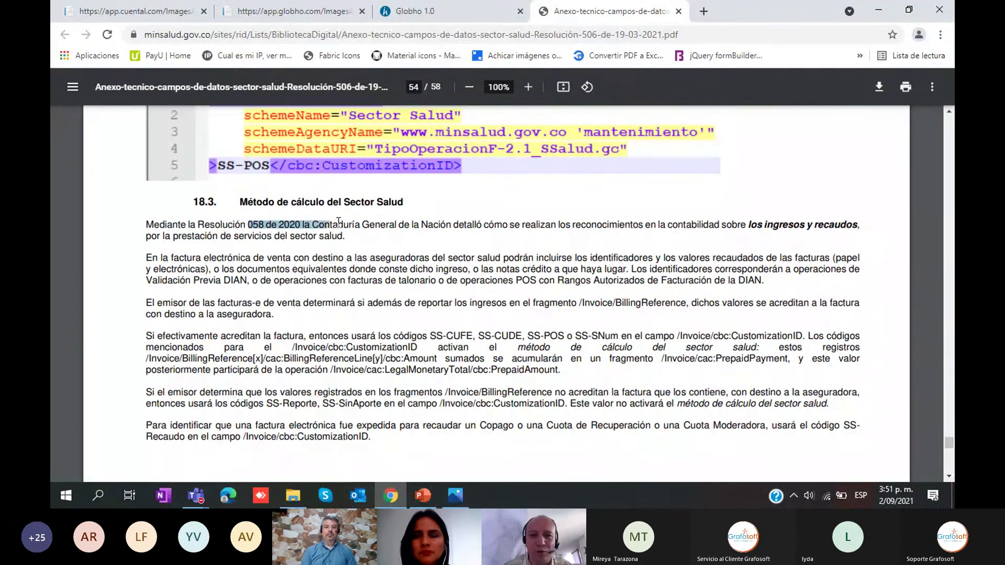
click(341, 225)
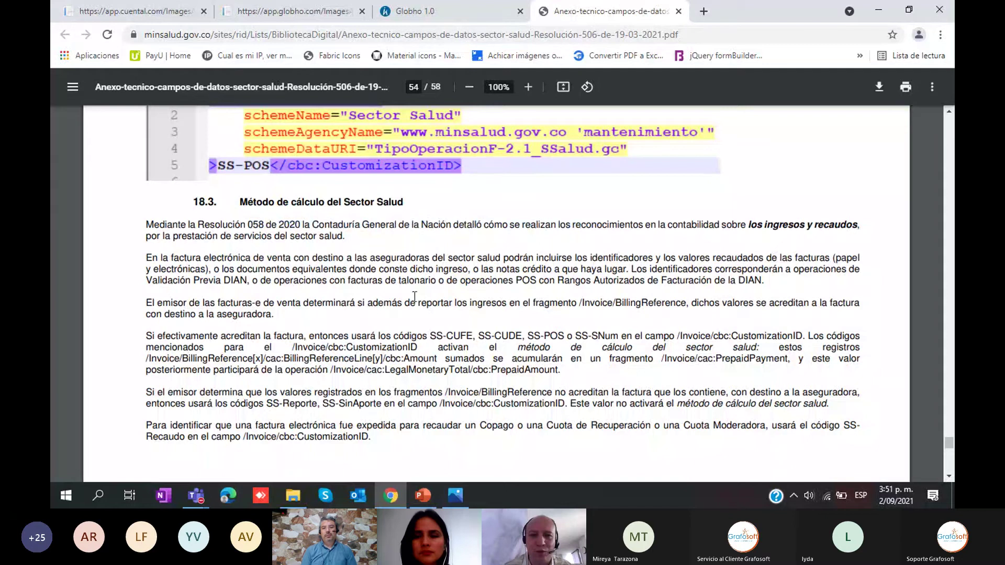
drag(147, 335, 675, 339)
click(307, 406)
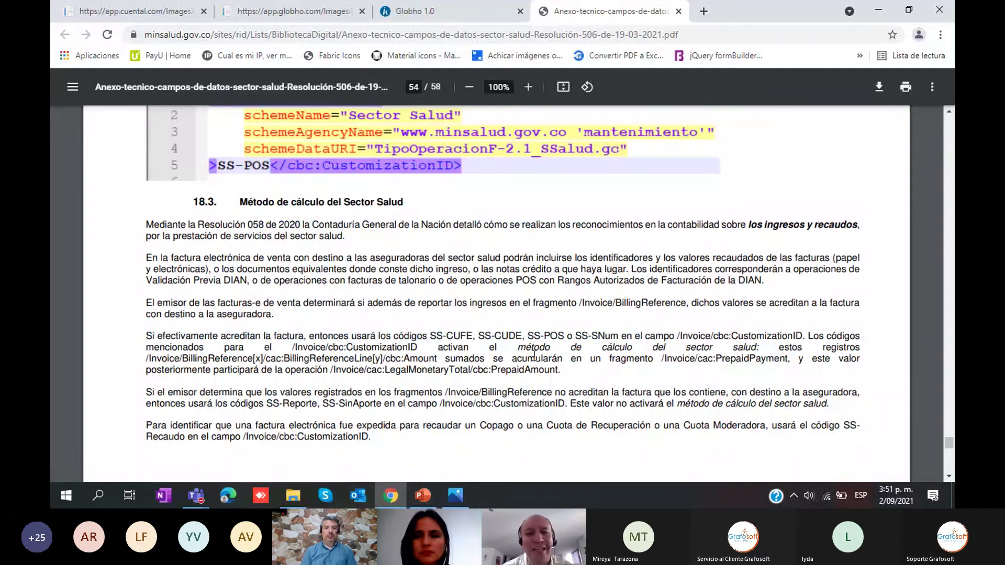
Return to the annex's first page and review its numbered list of additional health-sector fields.
scroll(576, 354, up, 5)
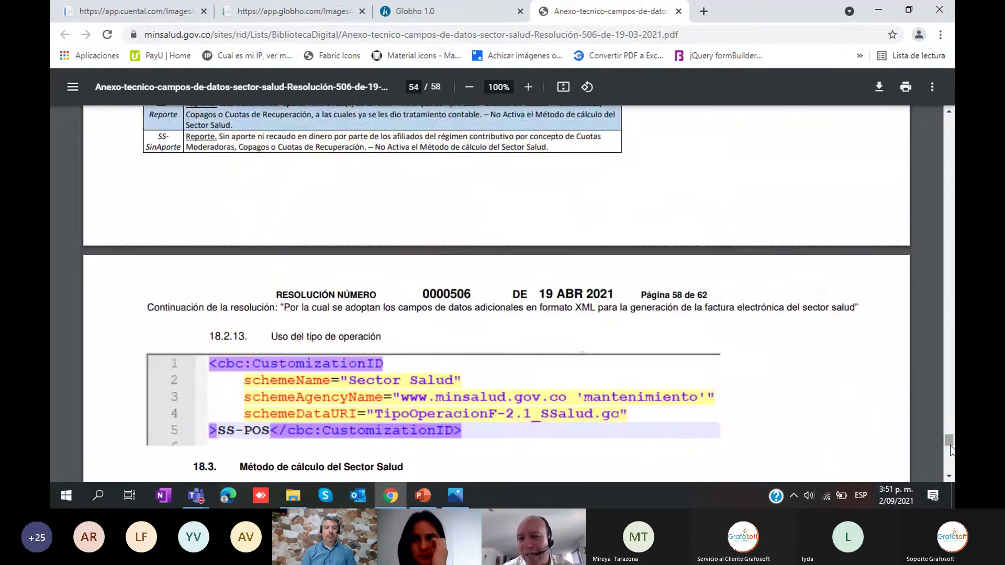
scroll(951, 446, up, 1)
drag(951, 445, 948, 123)
scroll(453, 351, down, 2)
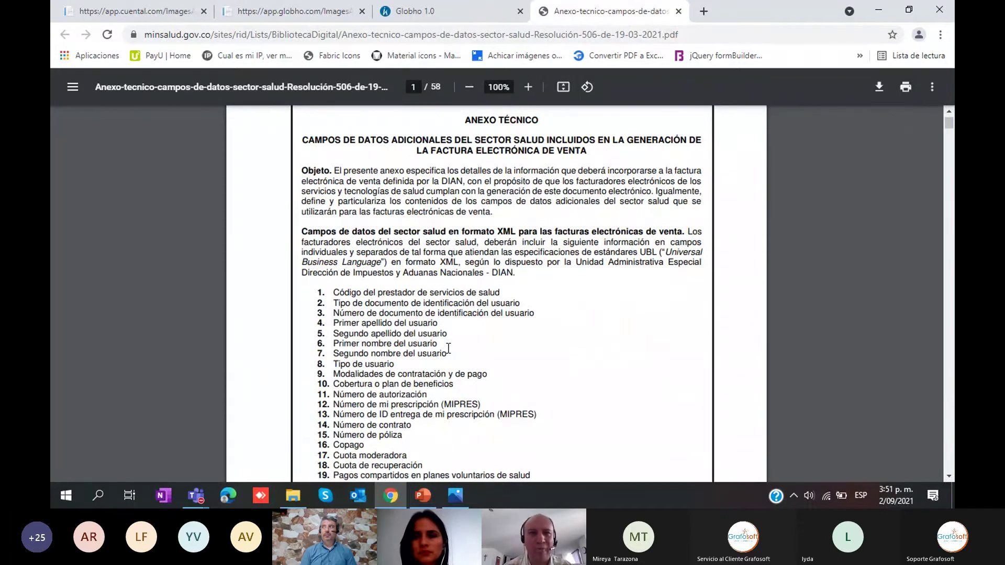
Check the CustomizationID in the Cuental invoice XML and highlight the Globho XML's Sector Salud CustomizationID line with SS-CUFE.
click(152, 9)
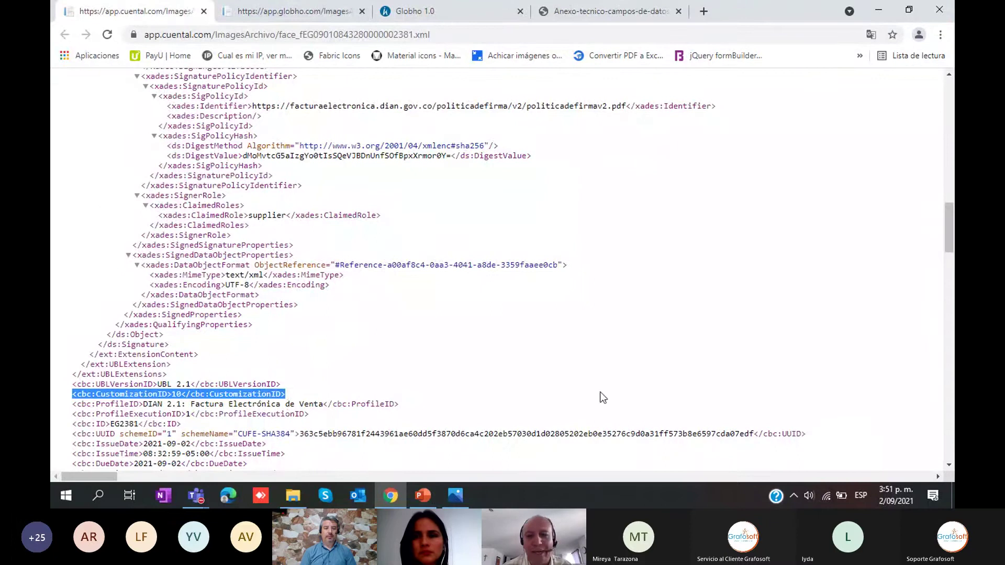
click(290, 14)
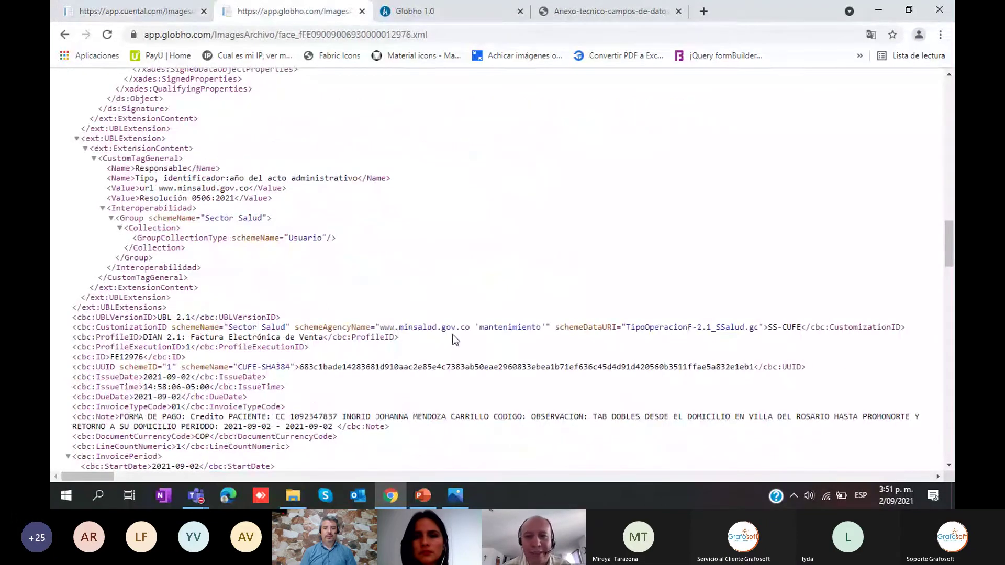
drag(906, 325, 72, 331)
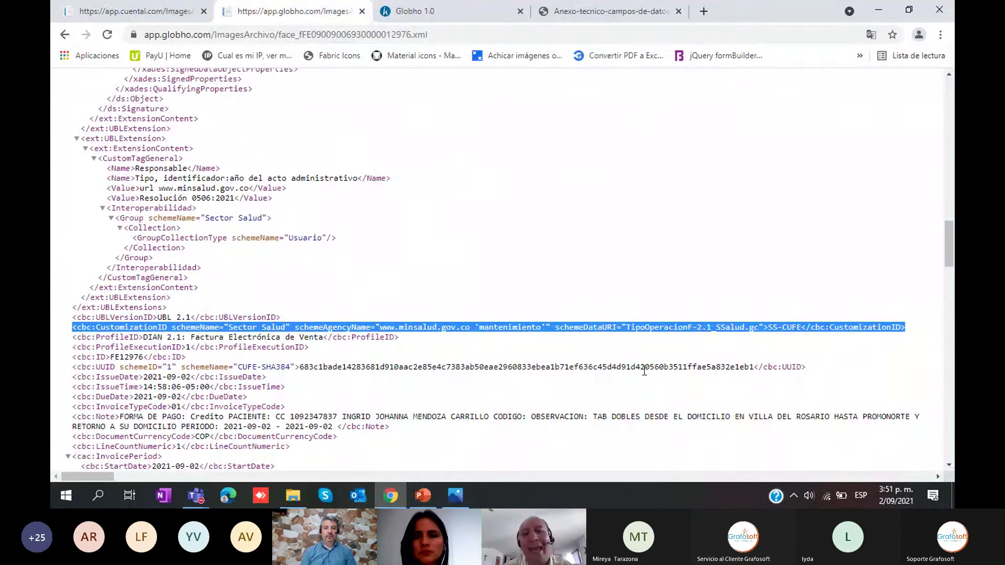
click(689, 349)
drag(908, 327, 76, 323)
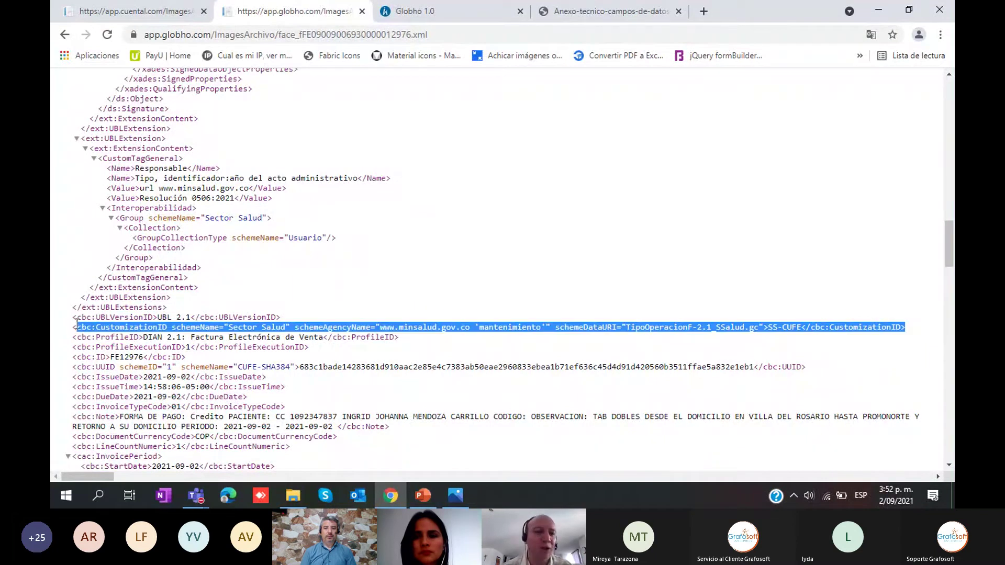
click(559, 327)
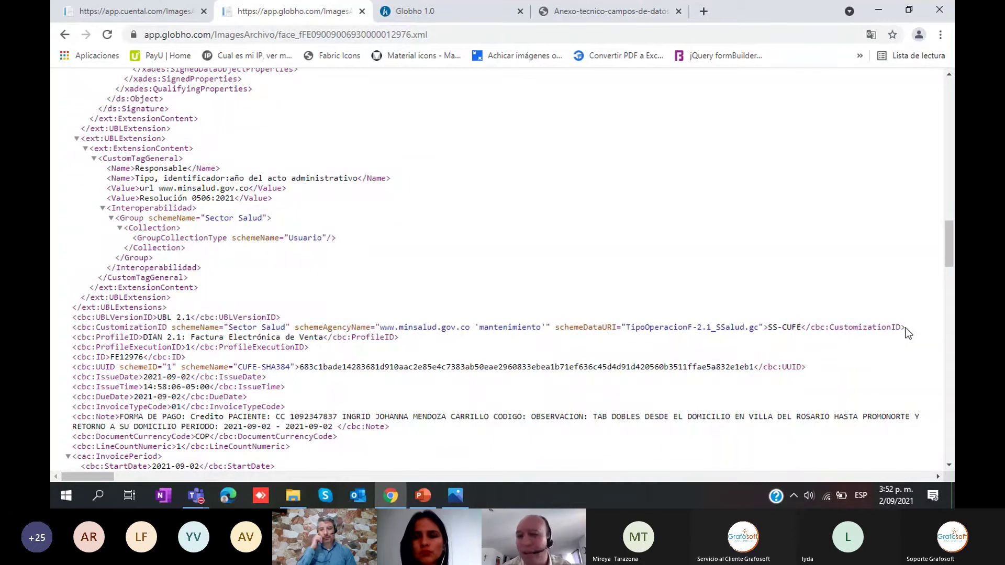
drag(905, 327, 73, 324)
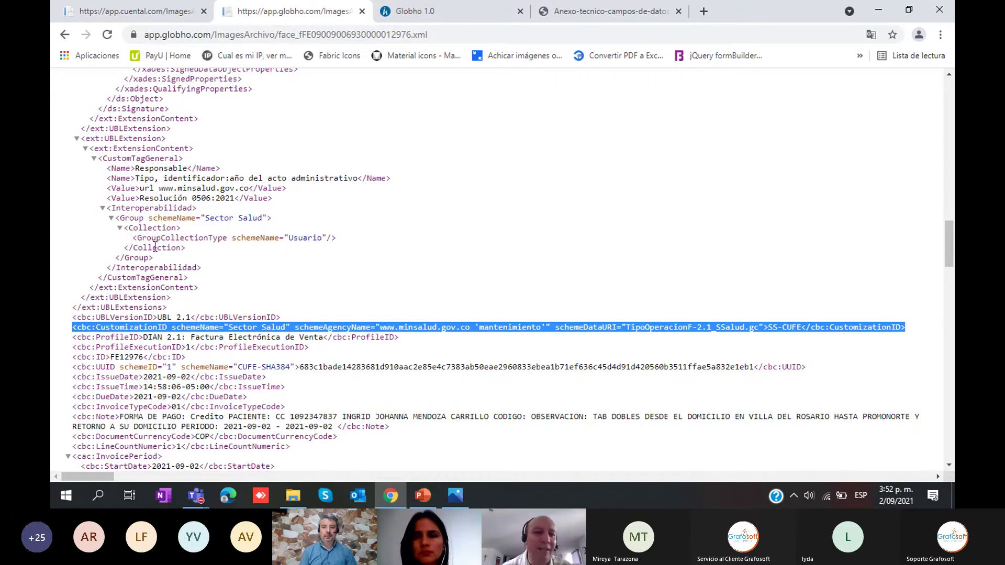
Highlight the GroupCollectionType element with schemeName Usuario and the full Sector Salud CustomizationID line in the Globho XML.
drag(132, 238, 326, 238)
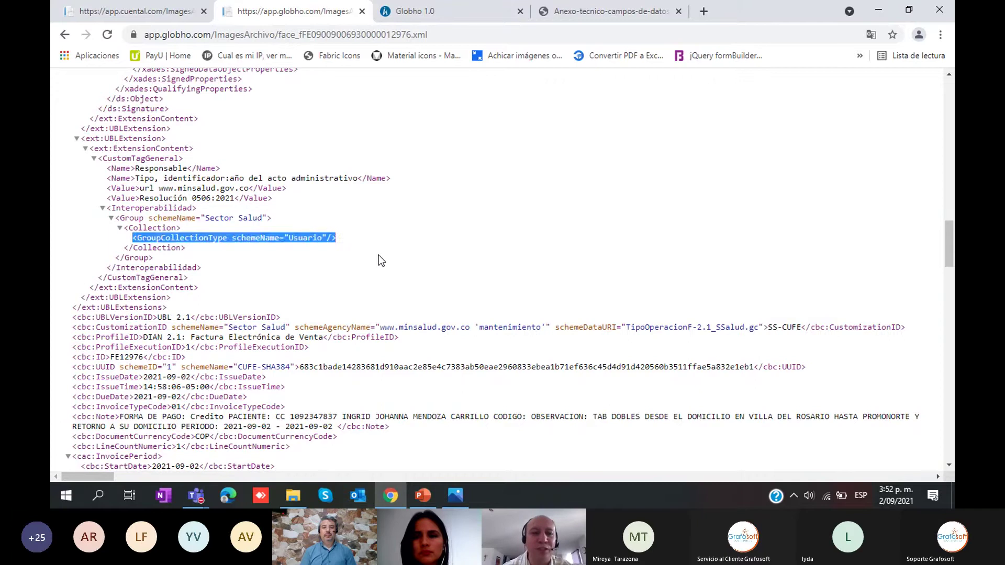
click(366, 246)
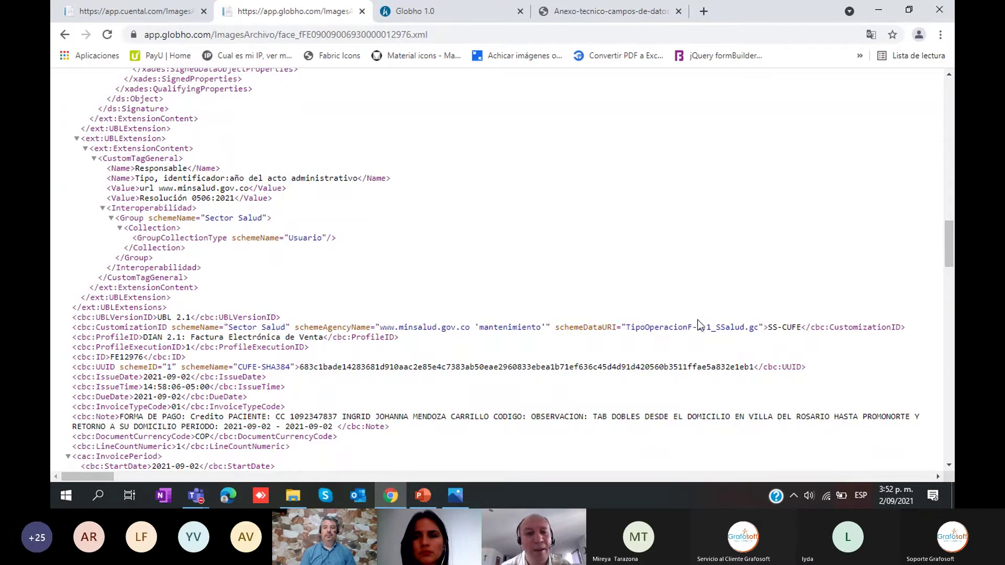
triple_click(909, 327)
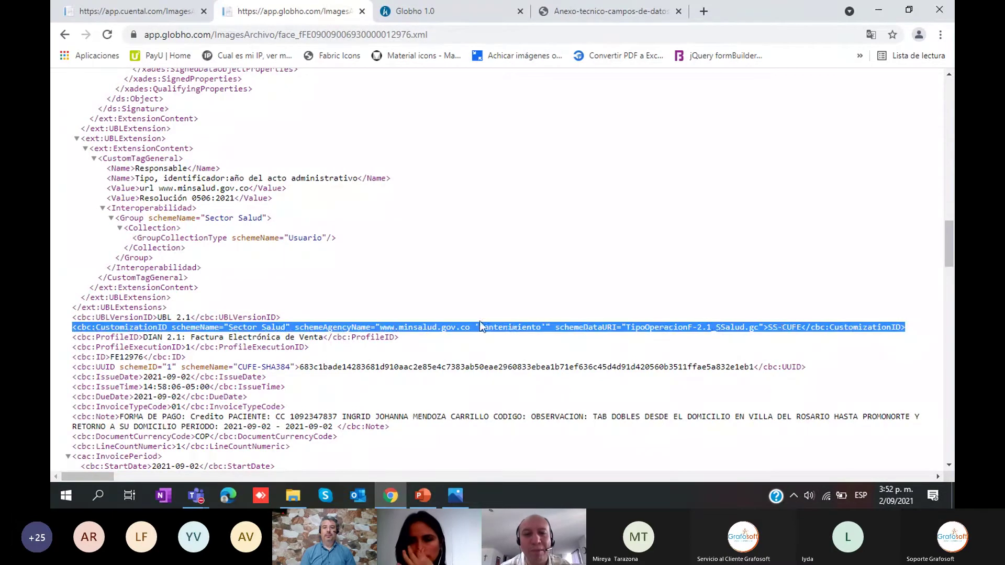
drag(479, 321, 76, 323)
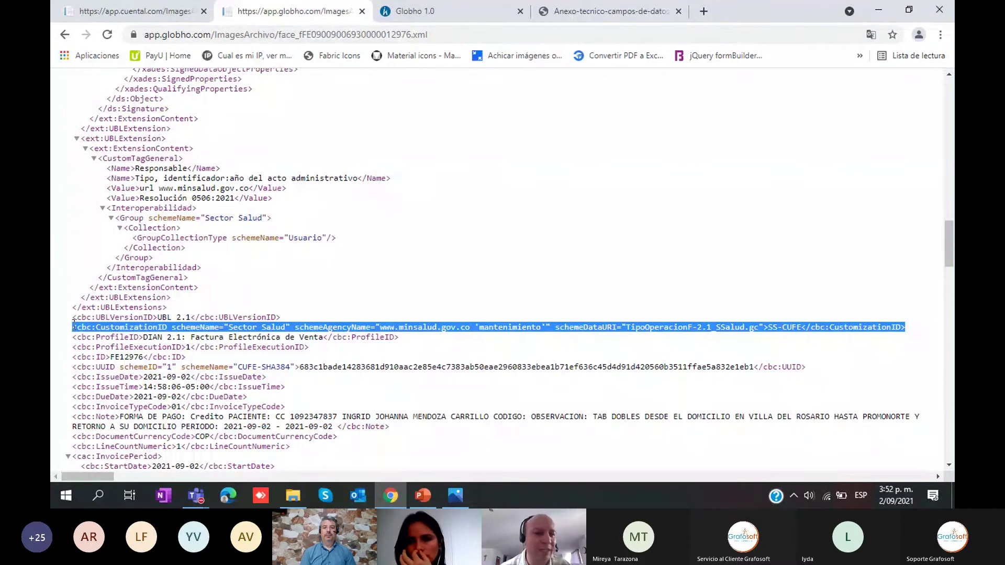
Point out the Usuario GroupCollectionType element inside the CustomTagGeneral block, and highlight only the SS-CUFE value of the CustomizationID.
drag(102, 158, 180, 246)
click(180, 245)
drag(337, 238, 132, 247)
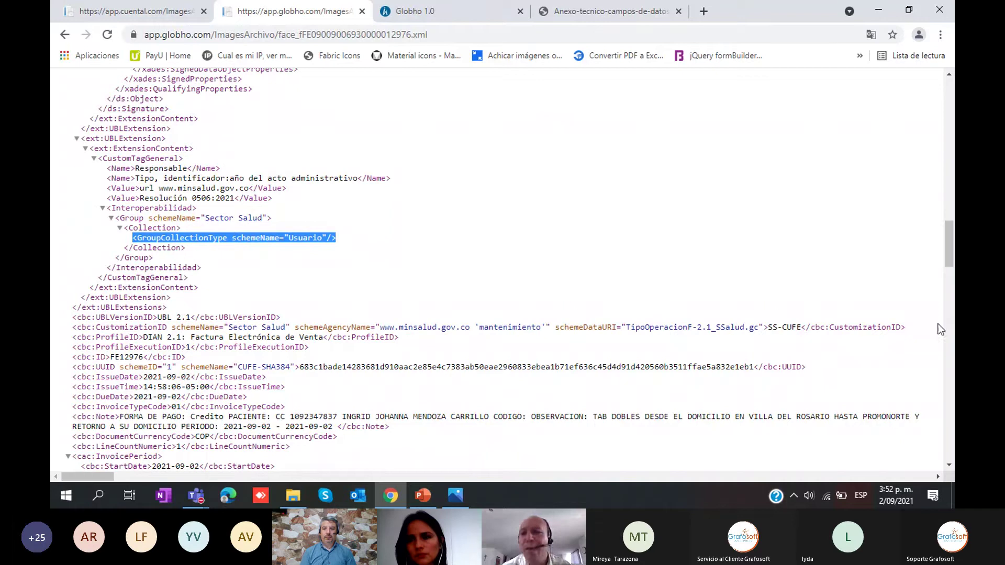
drag(909, 329, 772, 325)
click(790, 323)
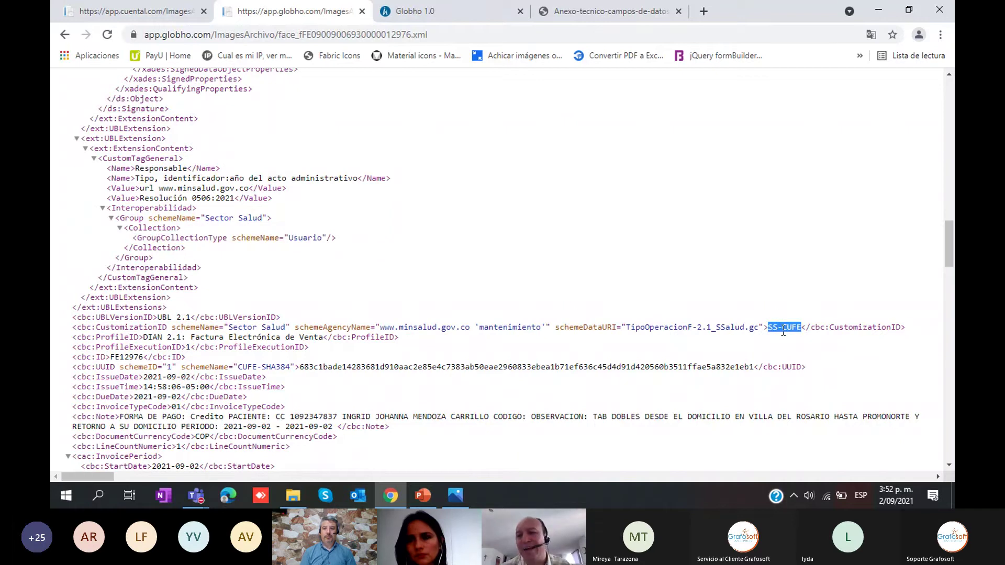
Switch to the PowerPoint webinar presentation and show slide 22, "8. PREGUNTAS Y RESPUESTAS".
click(422, 500)
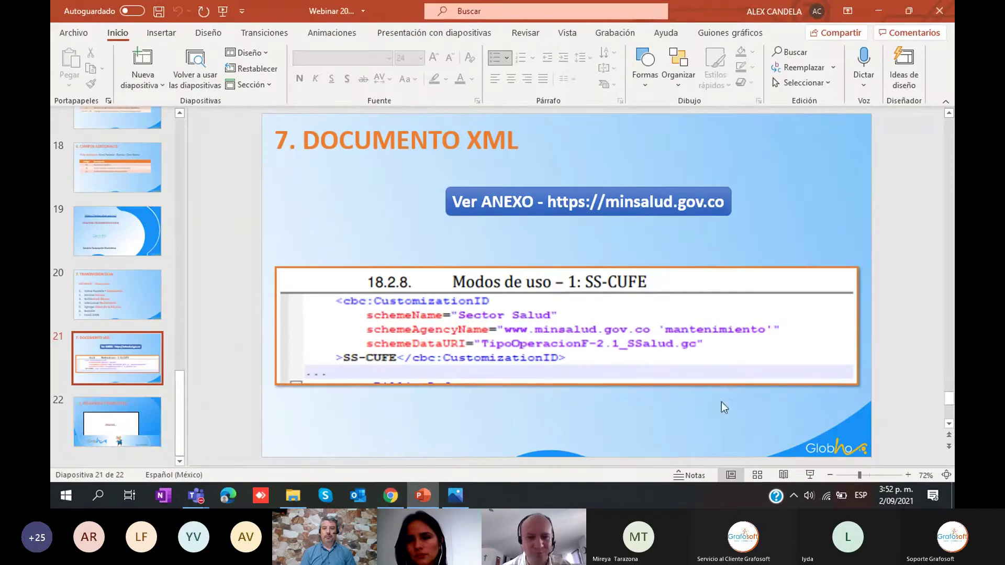
click(141, 421)
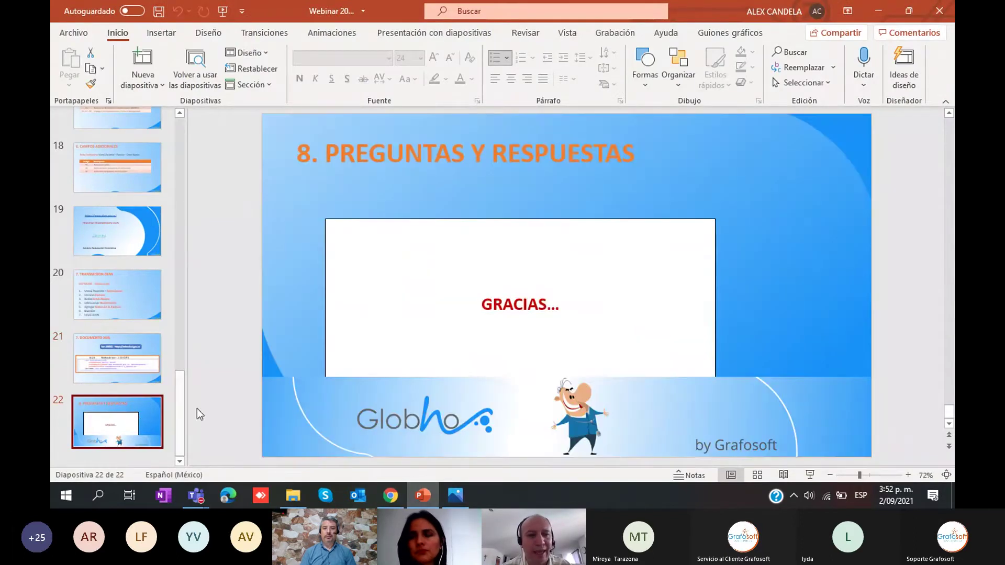